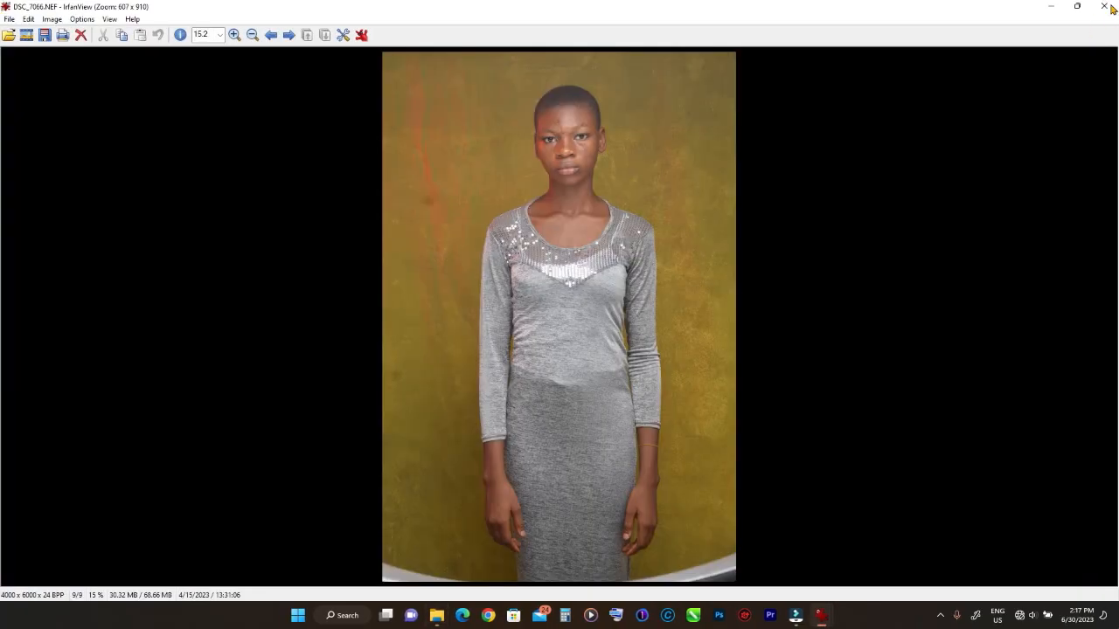
# Close the portrait preview in IrfanView and bring up the test session with DSC_7066.NEF in Capture One
pyautogui.hotkey('alt', 'Tab')
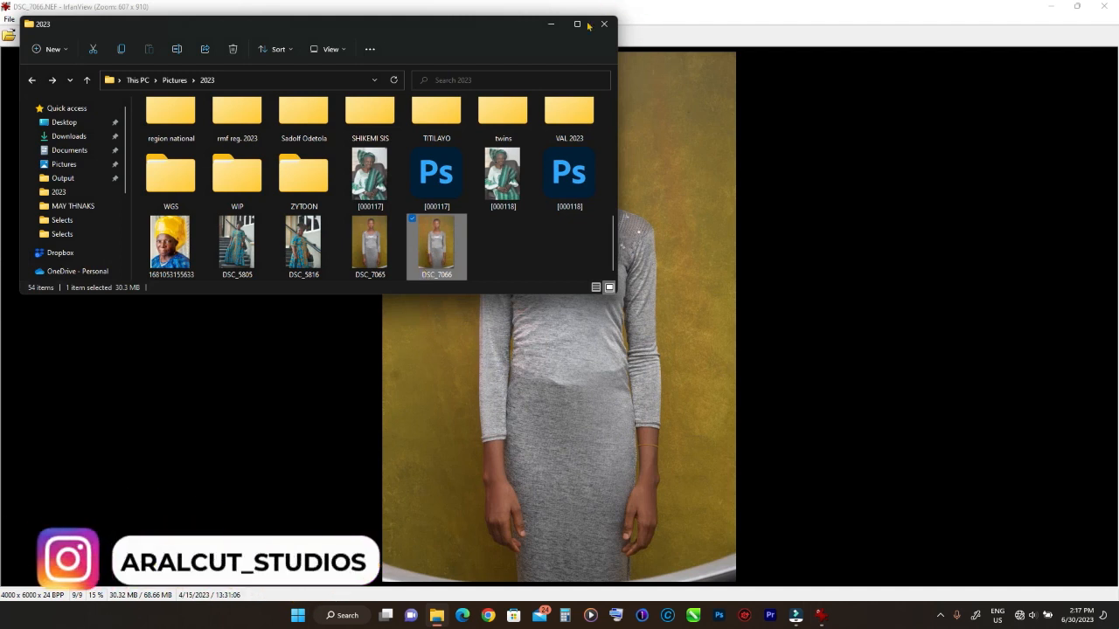
pyautogui.click(550, 23)
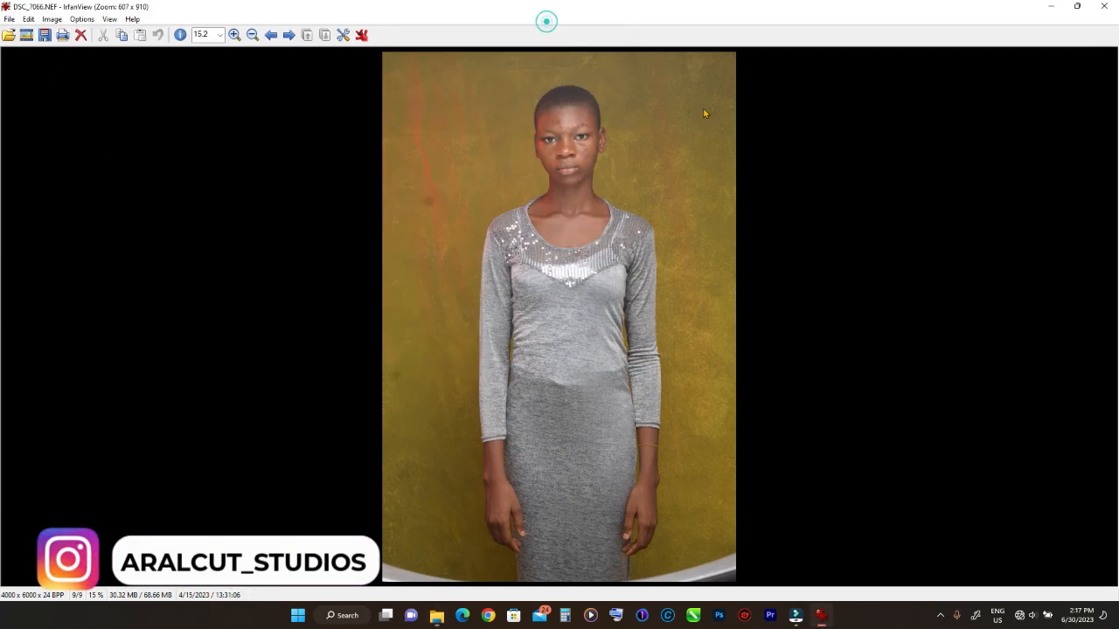
pyautogui.click(1106, 7)
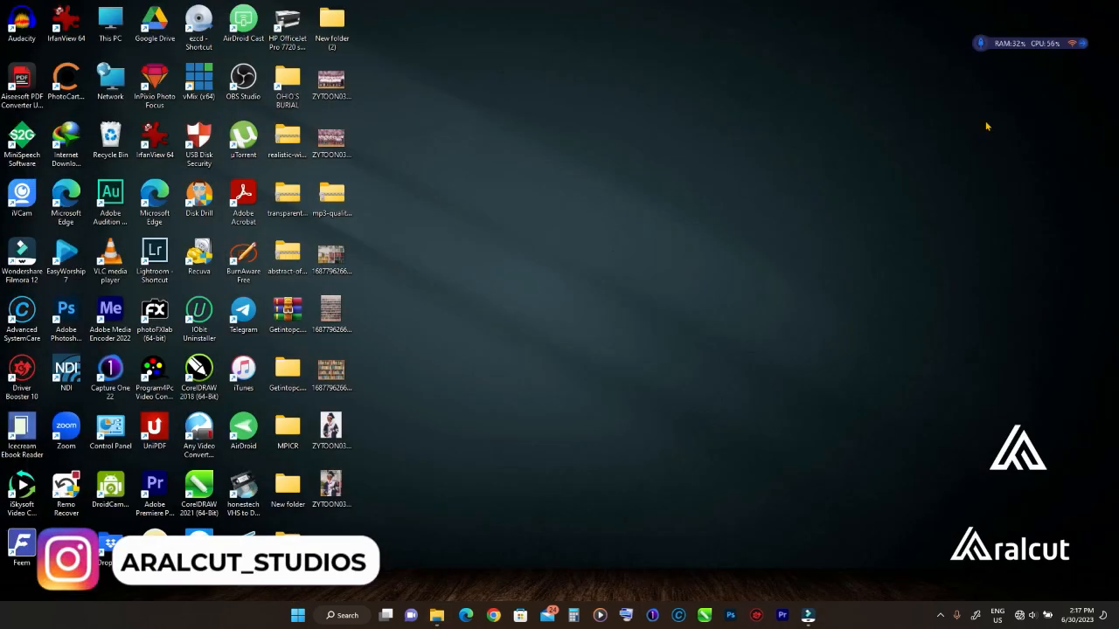
pyautogui.click(656, 615)
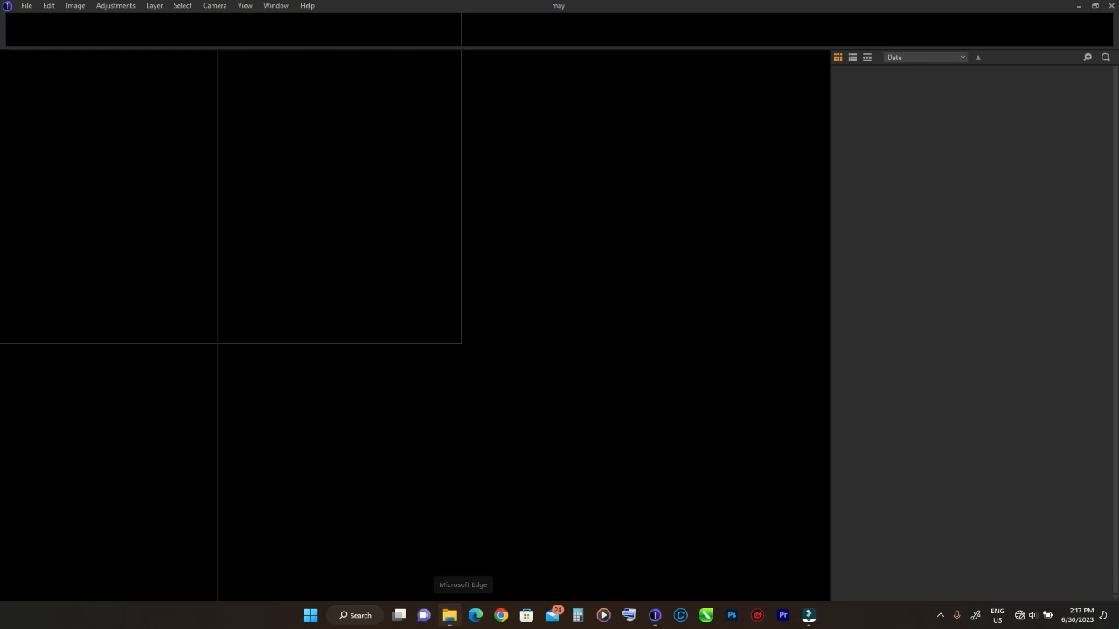
pyautogui.moveTo(461, 625)
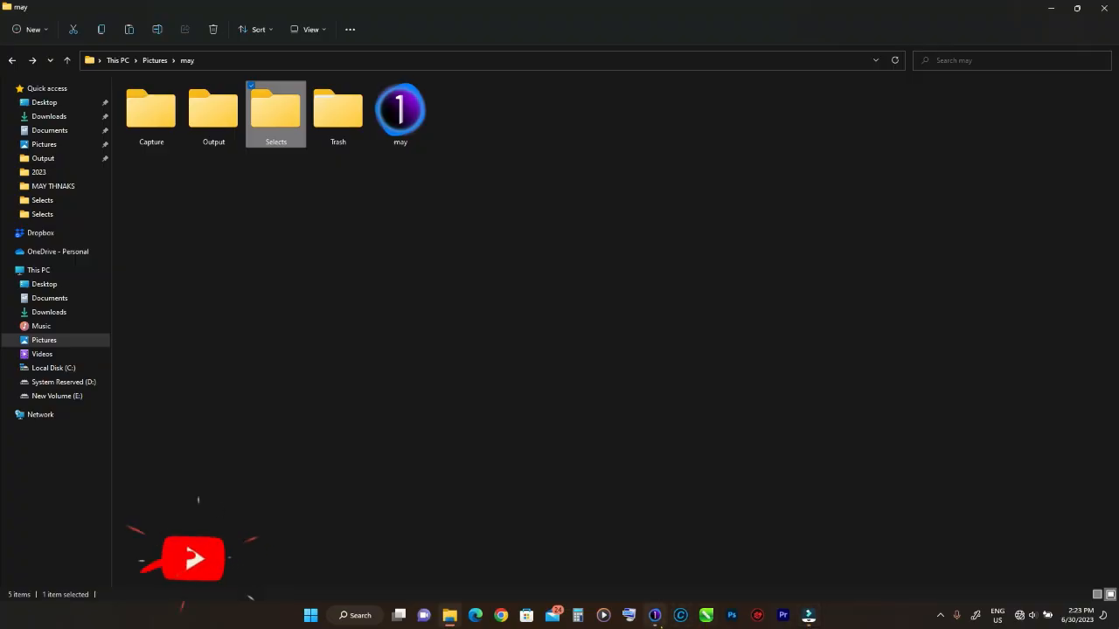
pyautogui.click(654, 615)
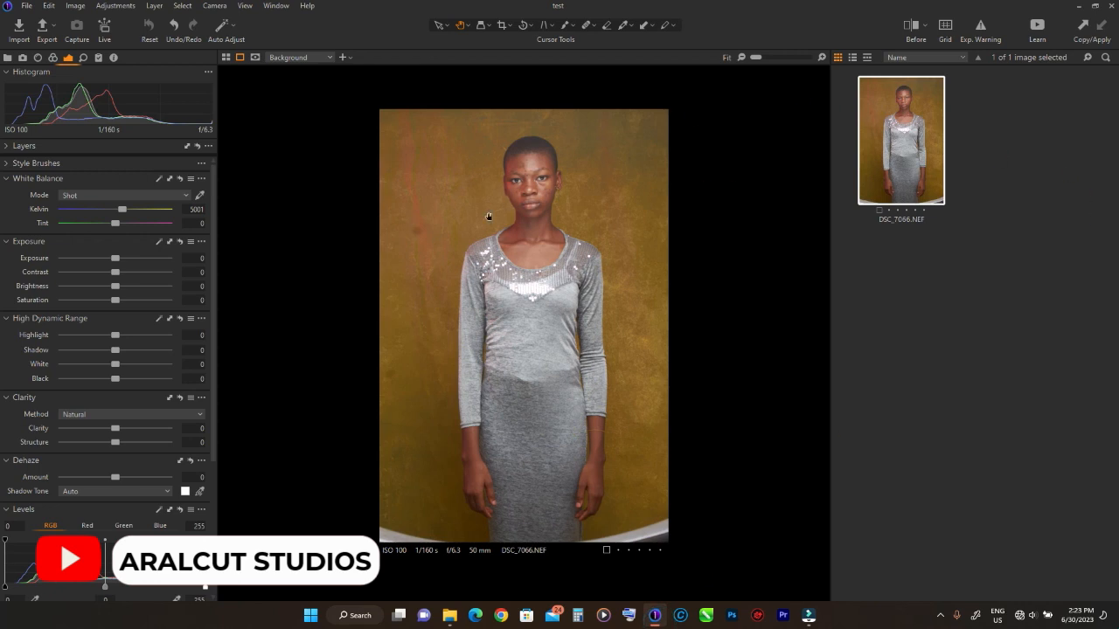
# Examine the skin of the subject's forehead, eyes, cheeks and mouth at 100% zoom
pyautogui.doubleClick(515, 181)
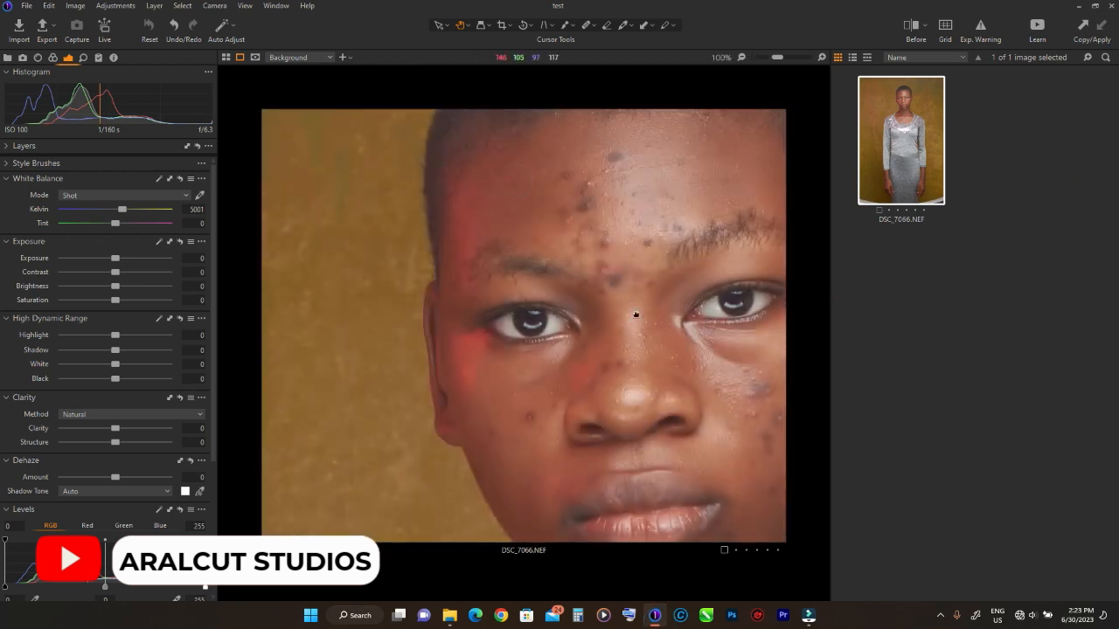
pyautogui.moveTo(708, 323); pyautogui.dragTo(501, 459)
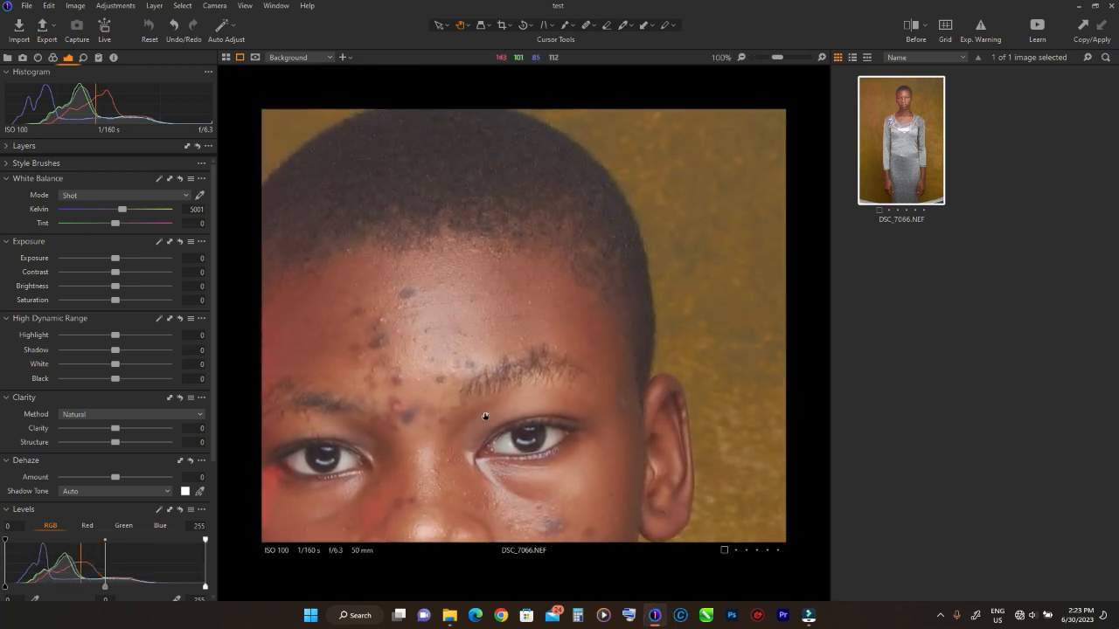
pyautogui.moveTo(486, 417); pyautogui.dragTo(556, 221)
pyautogui.moveTo(559, 376); pyautogui.dragTo(582, 414)
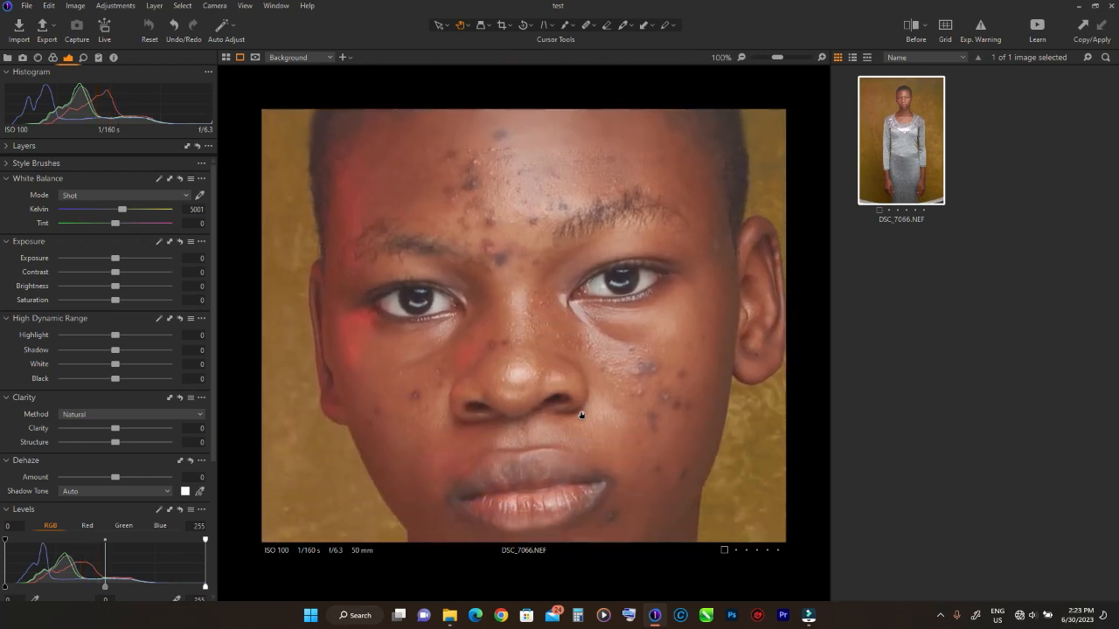
pyautogui.moveTo(548, 336); pyautogui.dragTo(564, 286)
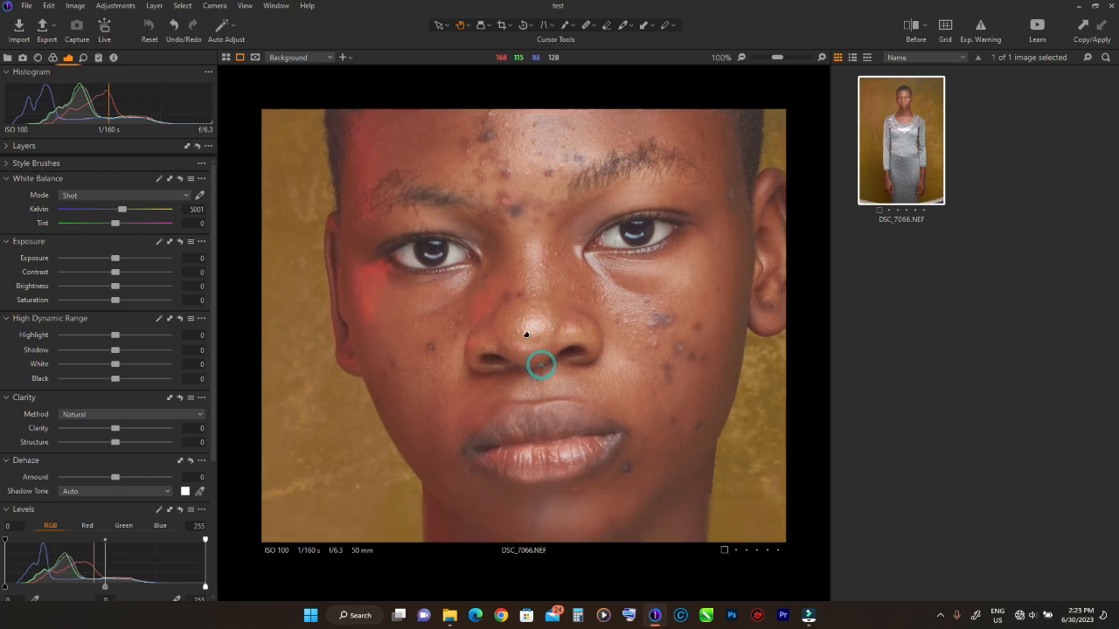
pyautogui.moveTo(539, 364); pyautogui.dragTo(510, 385)
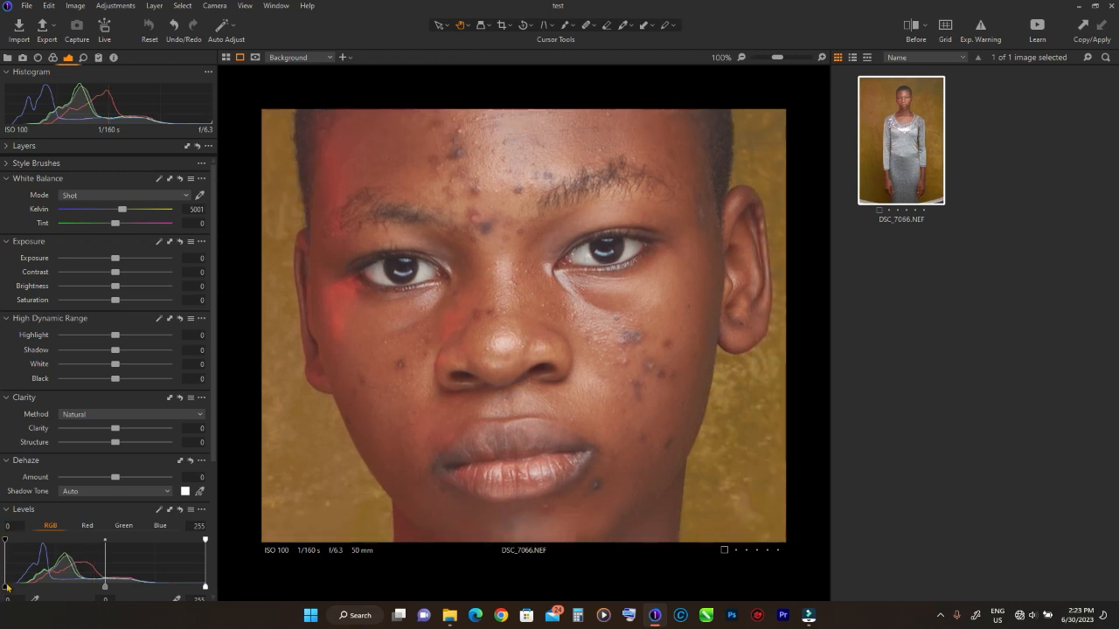
# Set the Levels input black point to 14 and white point to 240, and shape the Luma curve into a gentle S
pyautogui.moveTo(16, 592); pyautogui.dragTo(15, 592)
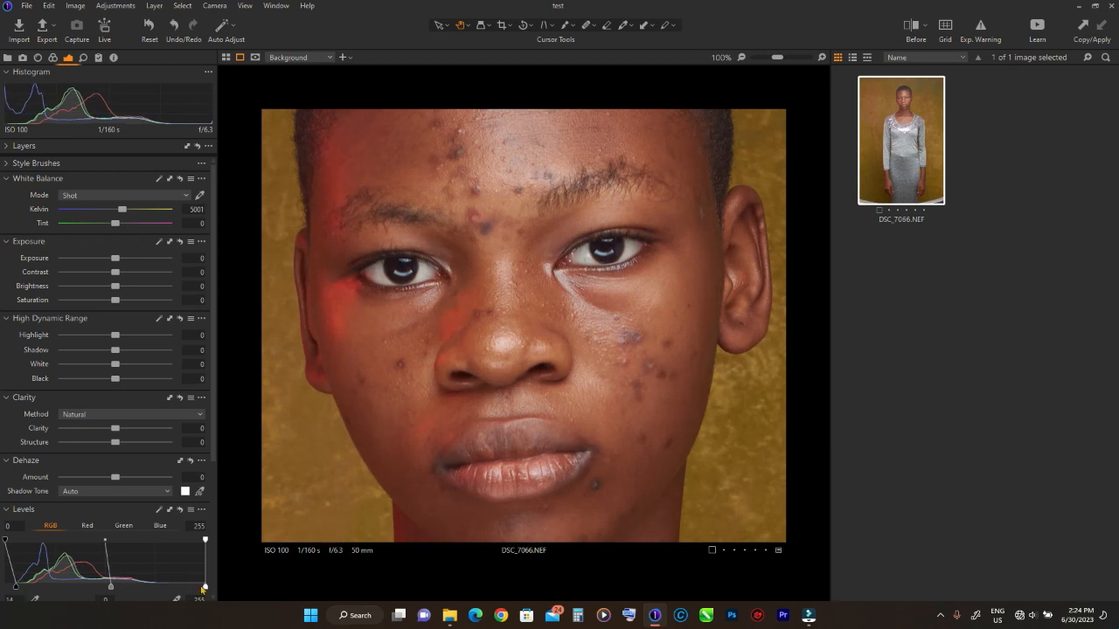
pyautogui.moveTo(206, 587); pyautogui.dragTo(193, 590)
pyautogui.moveTo(214, 405); pyautogui.dragTo(214, 538)
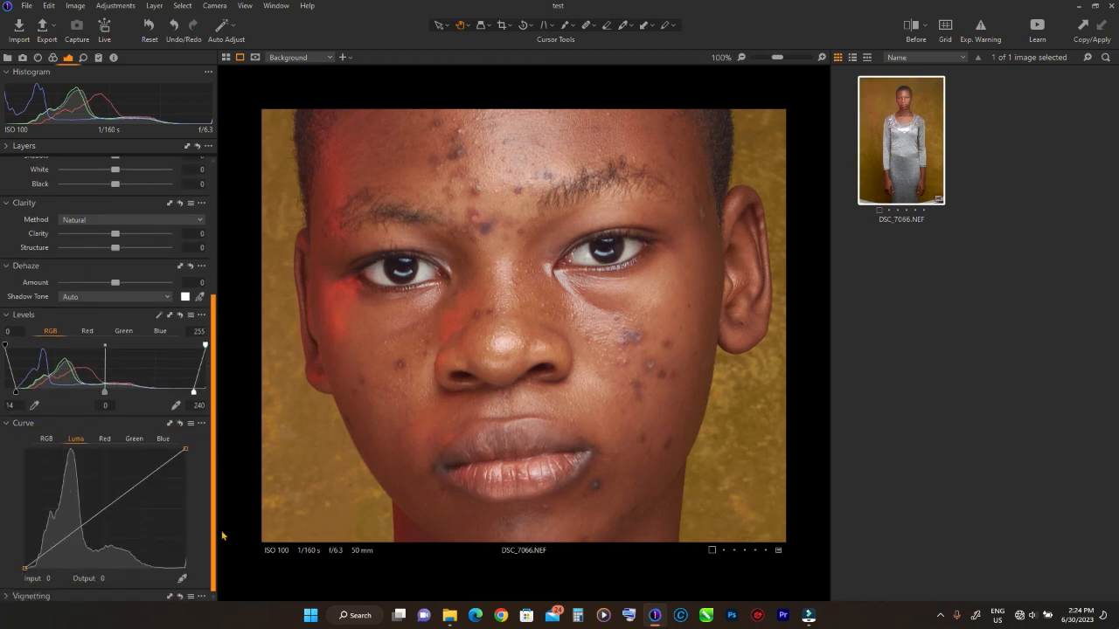
pyautogui.click(145, 480)
pyautogui.moveTo(145, 480); pyautogui.dragTo(145, 472)
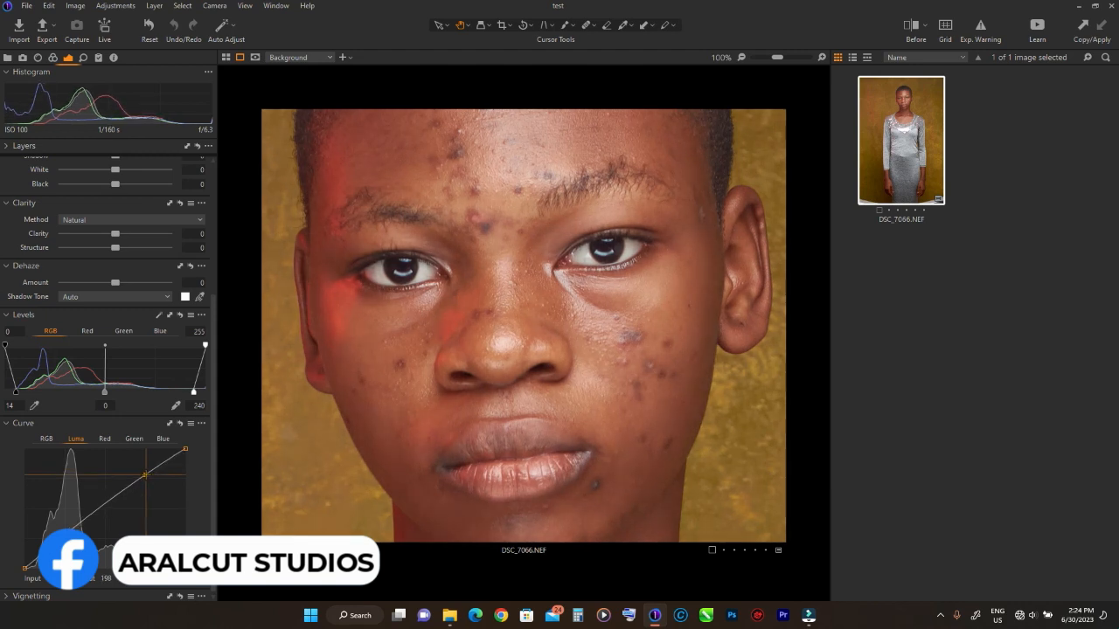
pyautogui.moveTo(64, 537); pyautogui.dragTo(66, 544)
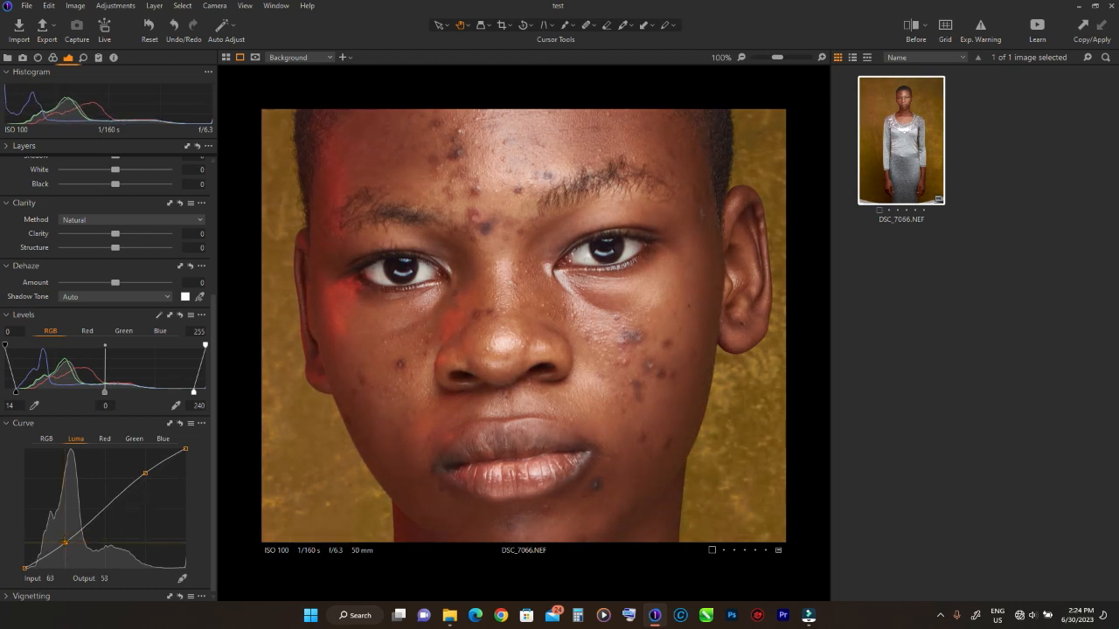
# Set the photo's Structure to 12 and its Contrast to 6
pyautogui.moveTo(119, 252); pyautogui.dragTo(123, 254)
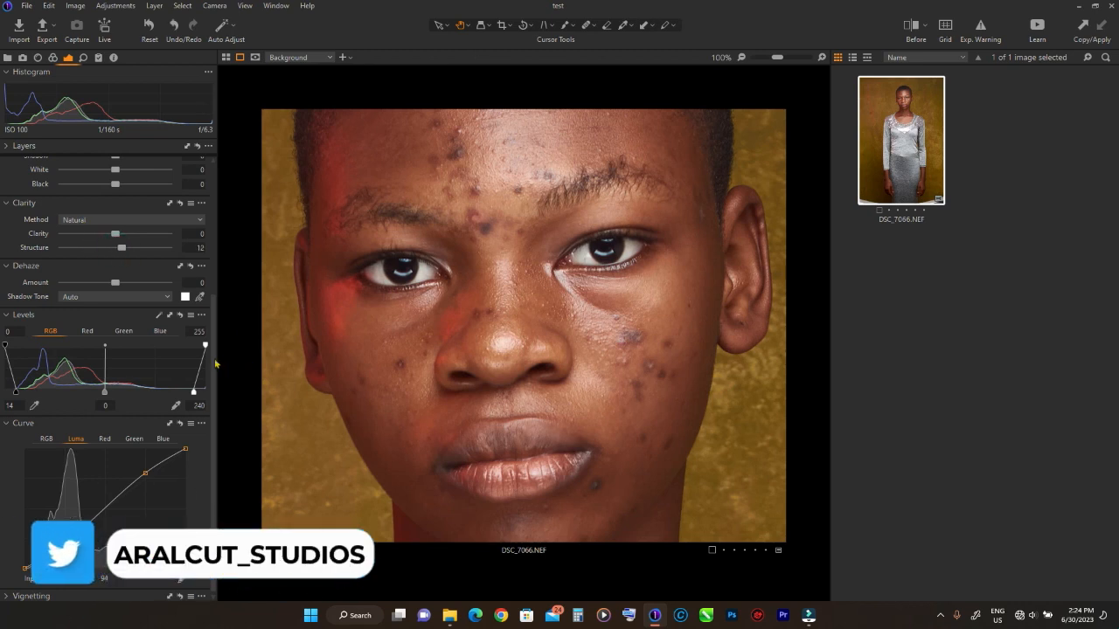
pyautogui.scroll(5, 213, 360)
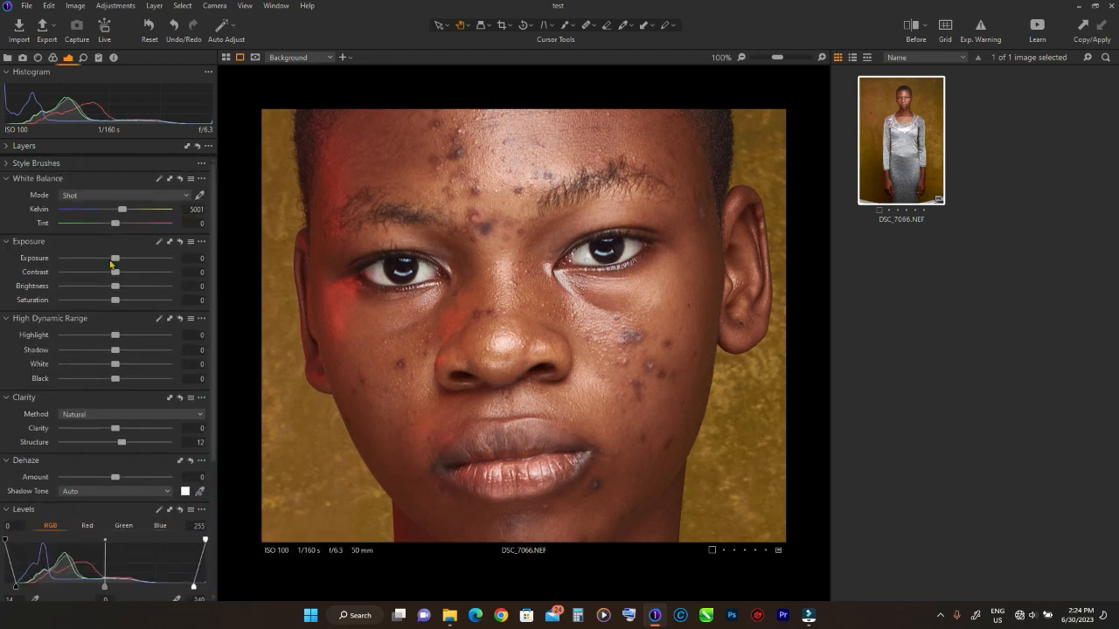
pyautogui.moveTo(116, 274); pyautogui.dragTo(121, 272)
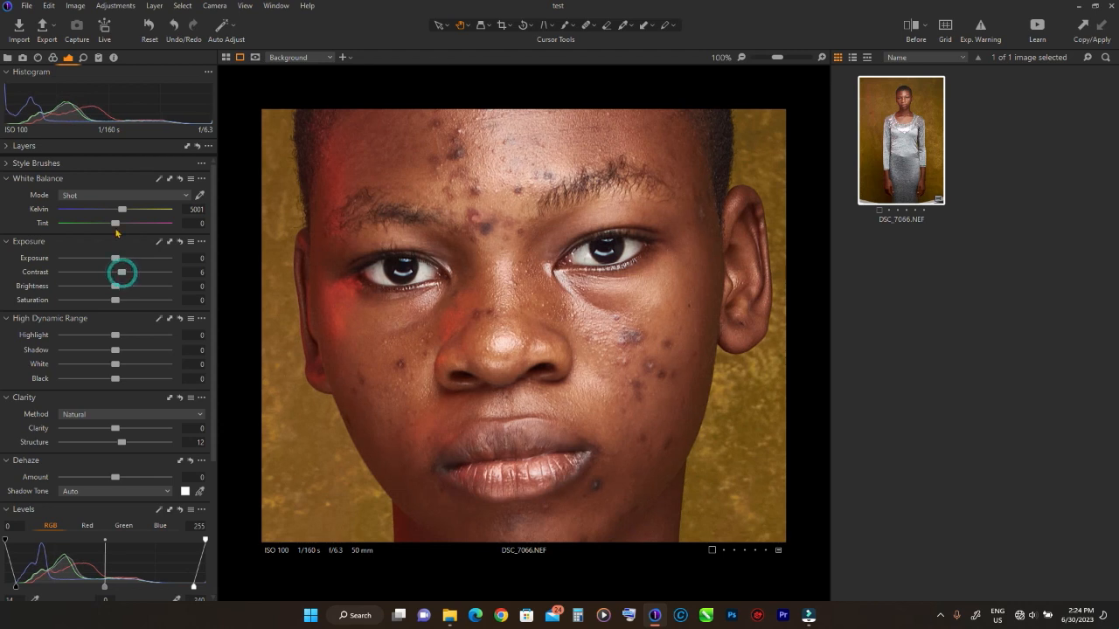
# Adjust the portrait's color and tone with Kelvin 5286, Highlight -81 and Saturation 10
pyautogui.moveTo(124, 212); pyautogui.dragTo(127, 213)
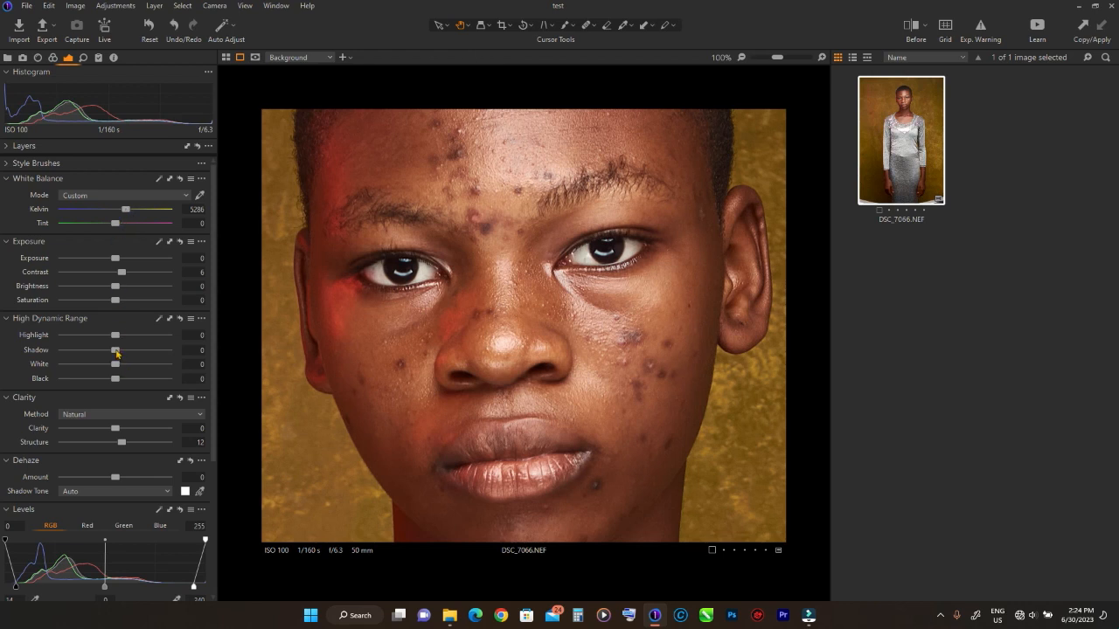
pyautogui.moveTo(115, 337); pyautogui.dragTo(98, 335)
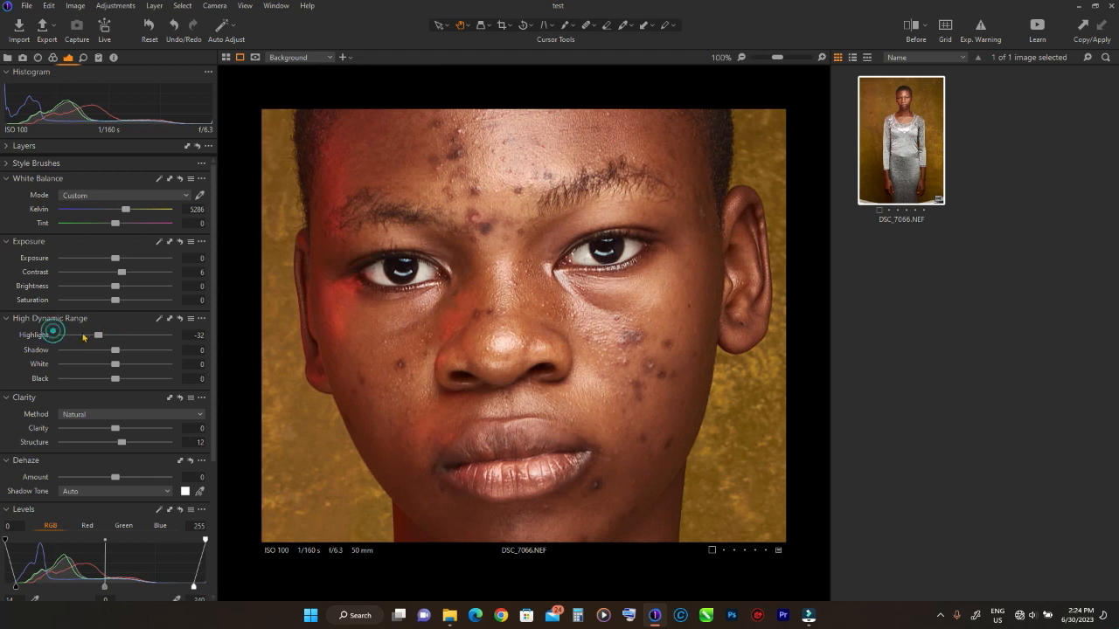
pyautogui.moveTo(98, 336); pyautogui.dragTo(73, 338)
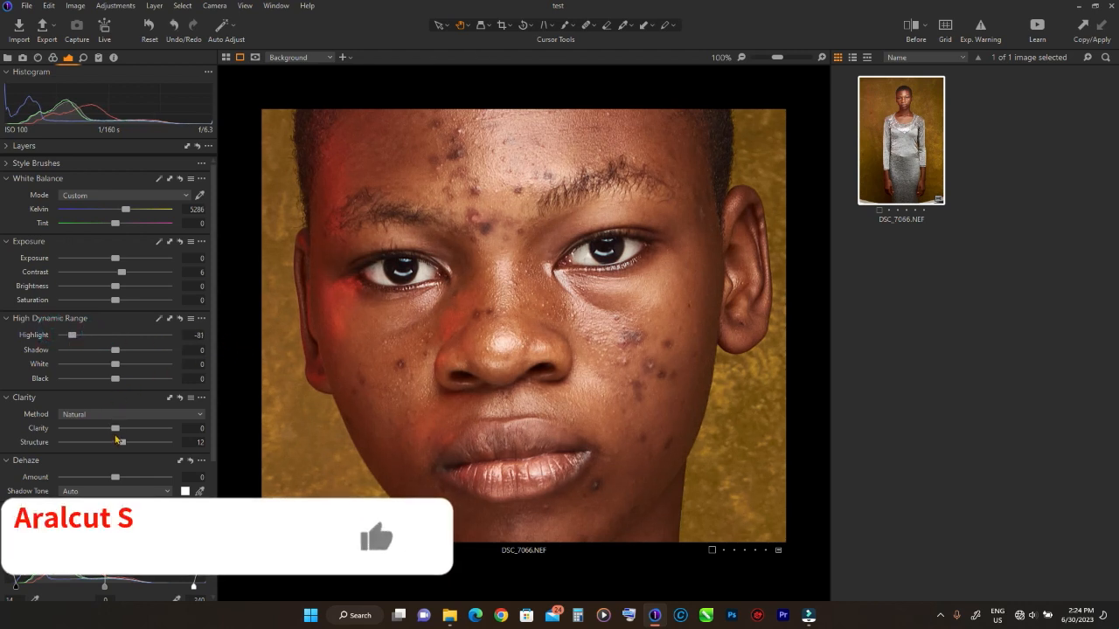
pyautogui.moveTo(117, 301); pyautogui.dragTo(121, 304)
# Turn on the split before/after view and compare the edit across the face and the whole portrait
pyautogui.click(911, 26)
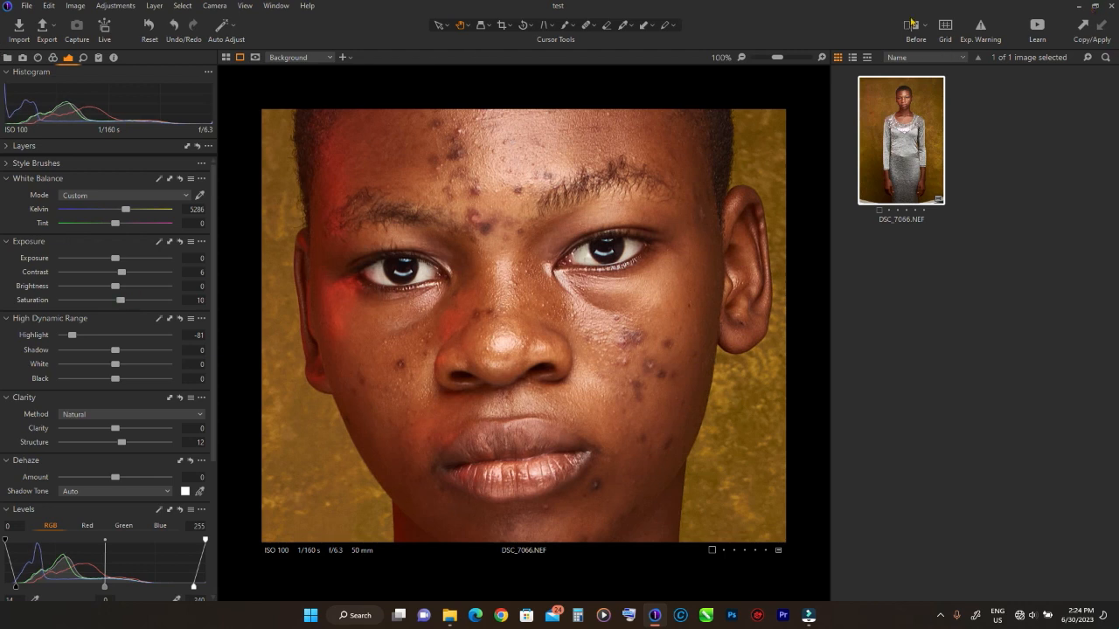
pyautogui.moveTo(523, 295); pyautogui.dragTo(781, 347)
pyautogui.moveTo(547, 348); pyautogui.dragTo(276, 371)
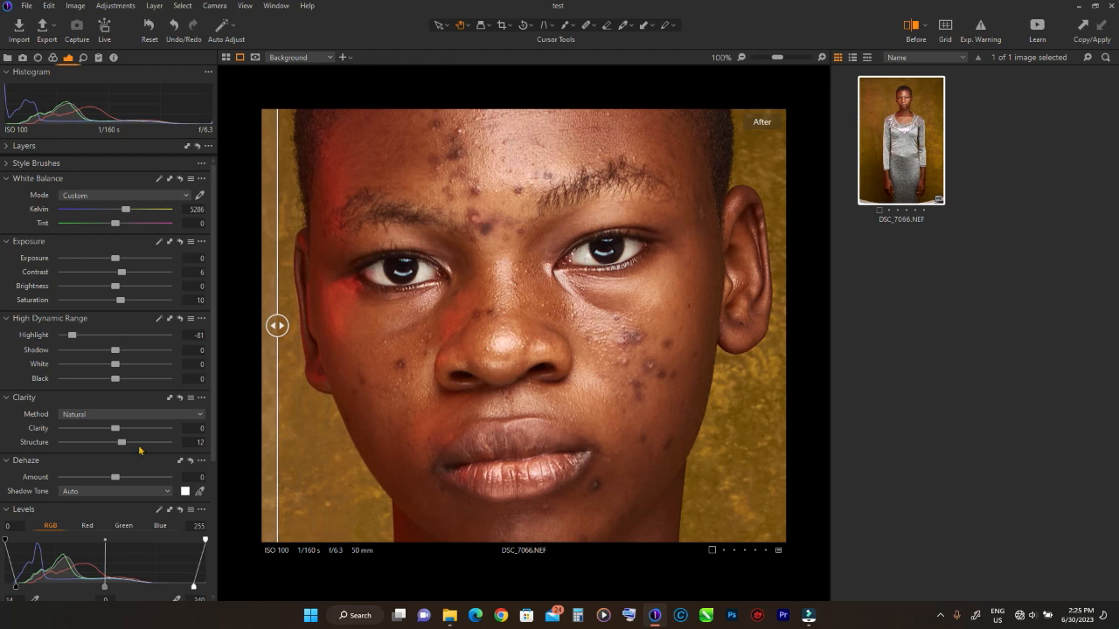
pyautogui.doubleClick(425, 244)
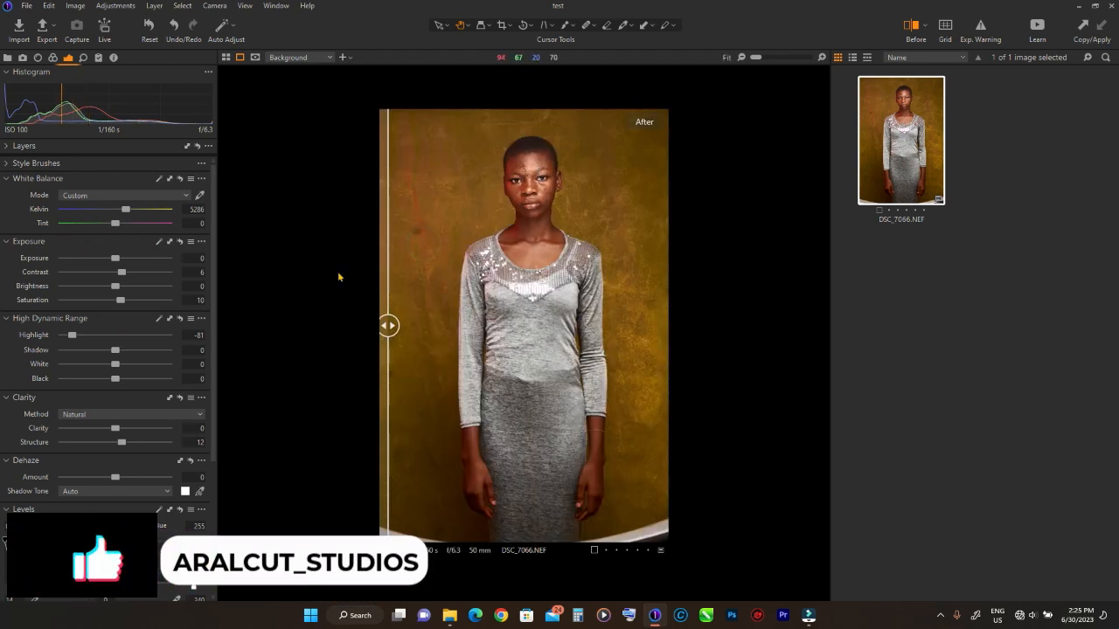
pyautogui.moveTo(386, 229); pyautogui.dragTo(483, 245)
pyautogui.moveTo(551, 250); pyautogui.dragTo(422, 325)
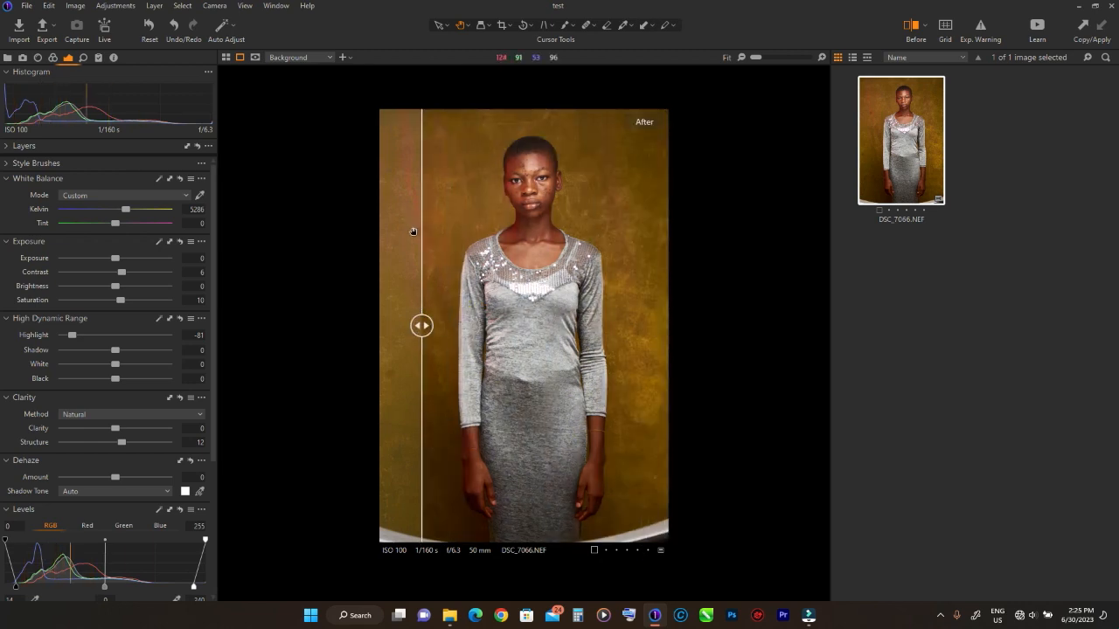
pyautogui.moveTo(421, 236); pyautogui.dragTo(428, 263)
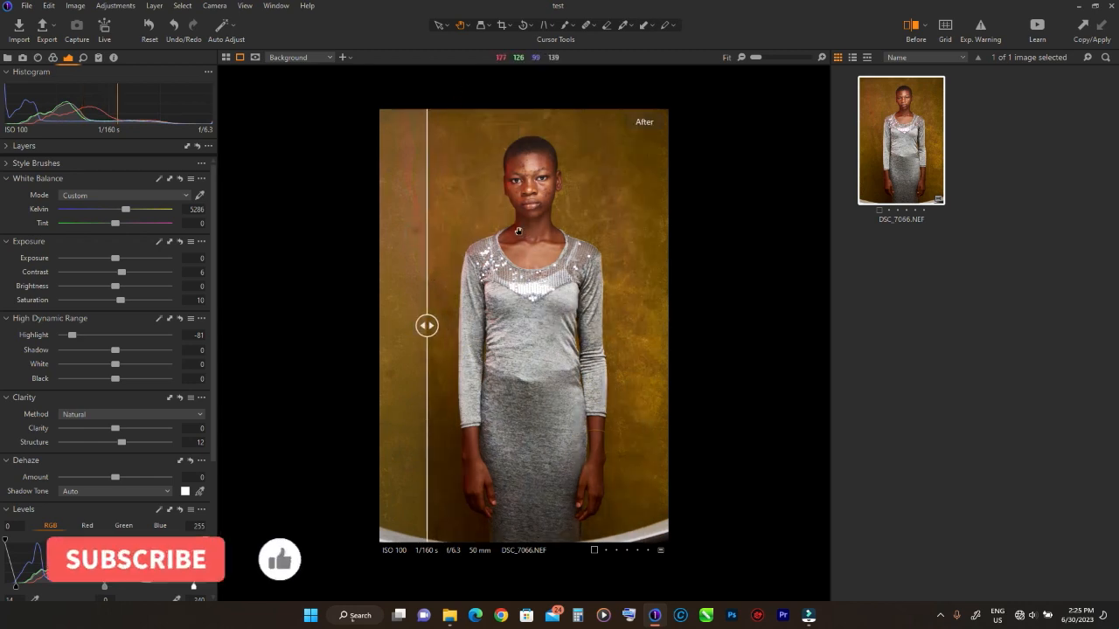
pyautogui.moveTo(427, 247); pyautogui.dragTo(403, 262)
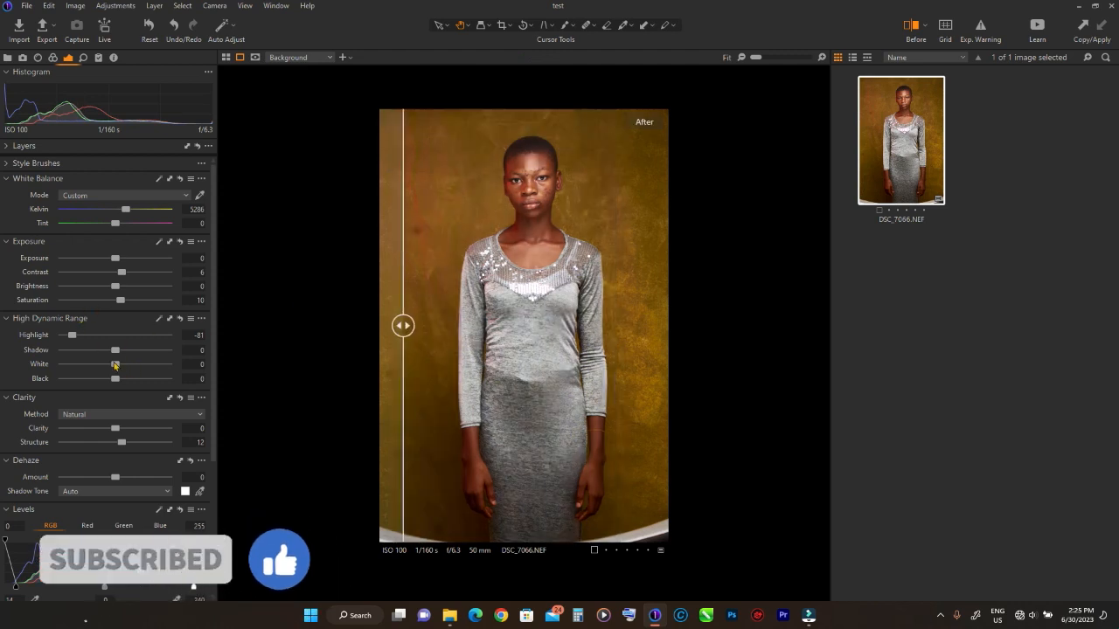
# Raise the High Dynamic Range Shadow value to 15 and check the face at 100% zoom
pyautogui.moveTo(116, 351); pyautogui.dragTo(124, 352)
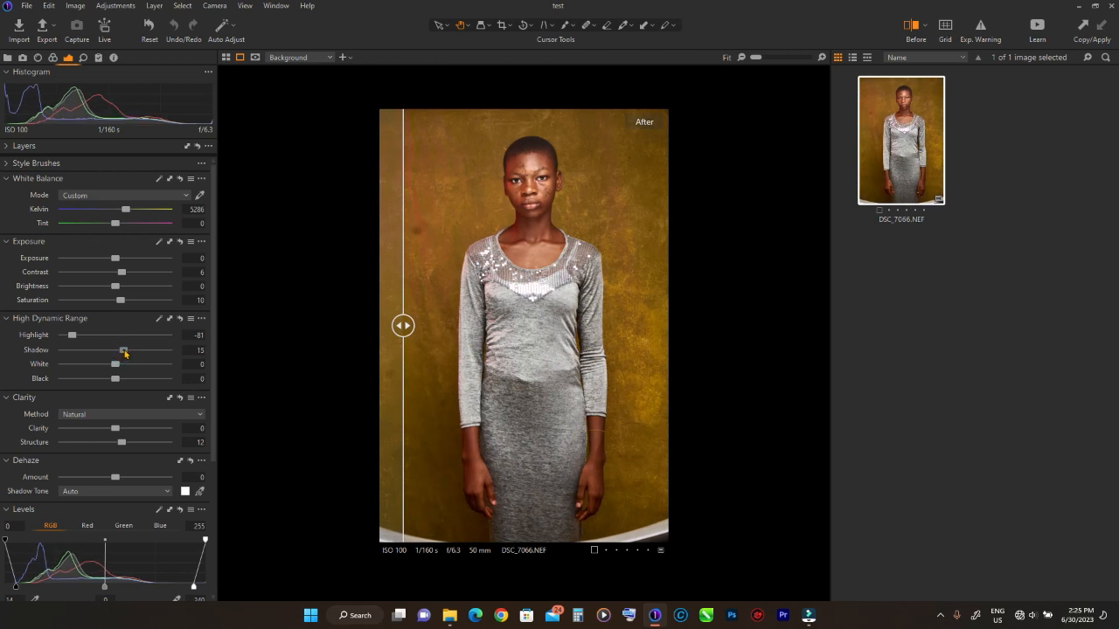
pyautogui.doubleClick(533, 175)
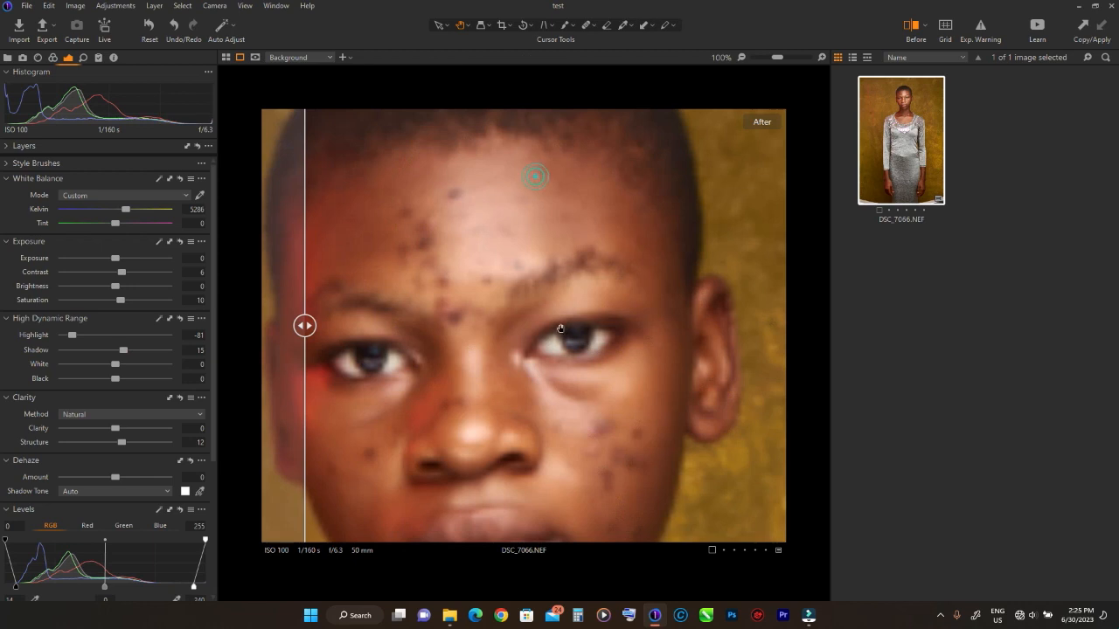
pyautogui.moveTo(568, 379); pyautogui.dragTo(599, 313)
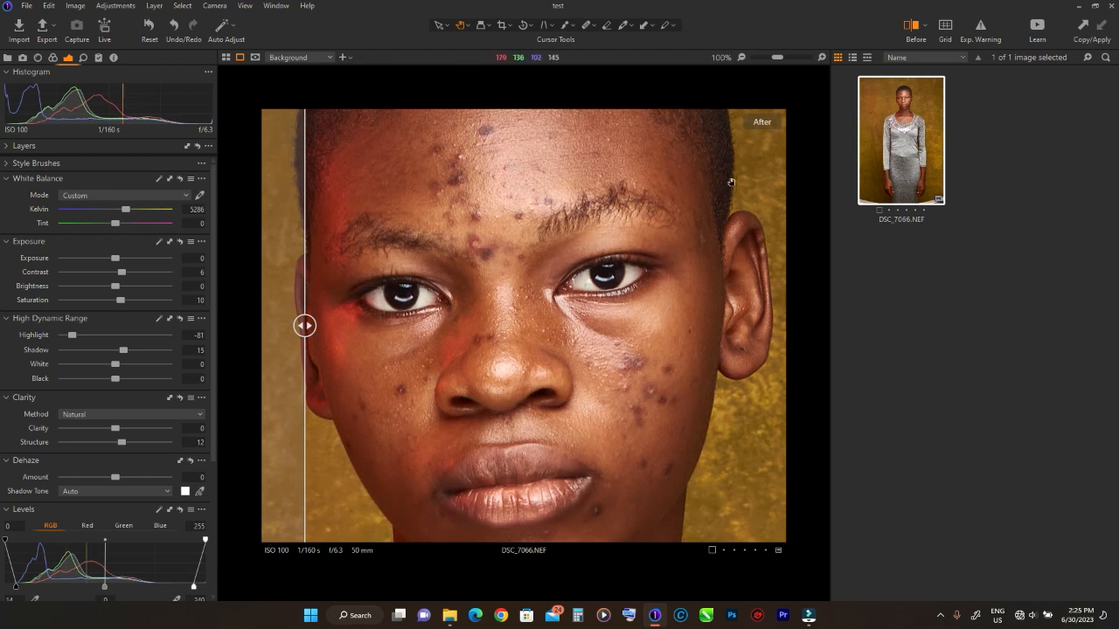
# Edit the portrait in Adobe Photoshop 2023 as a 16-bit PSD, Adobe RGB (1998), 300 px/in, 100% scale, and activate the Move tool
pyautogui.rightClick(895, 150)
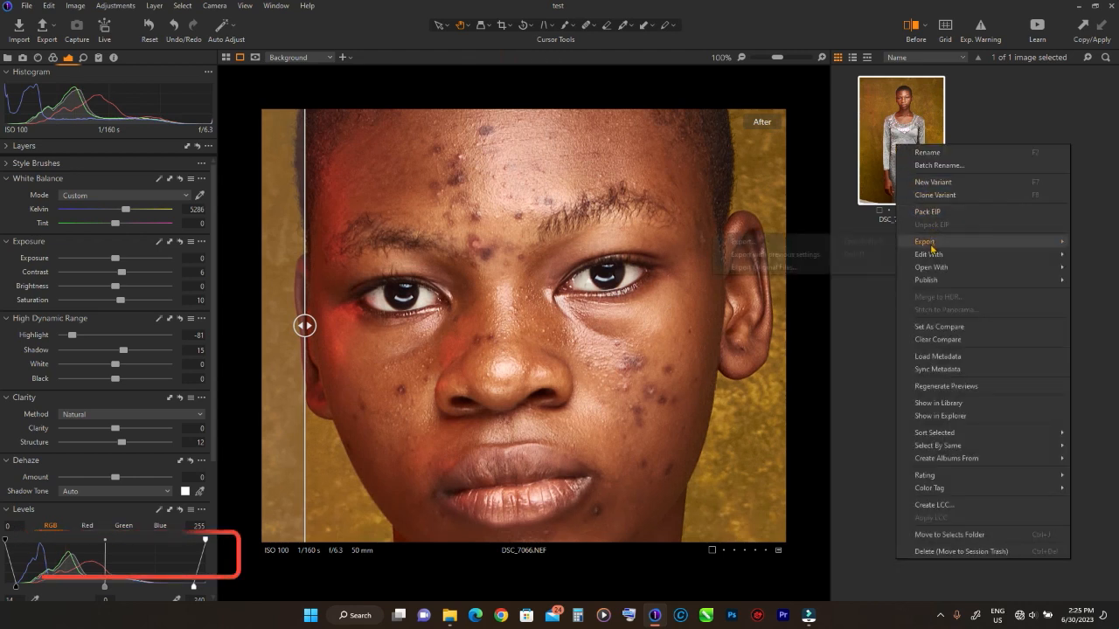
pyautogui.moveTo(925, 255)
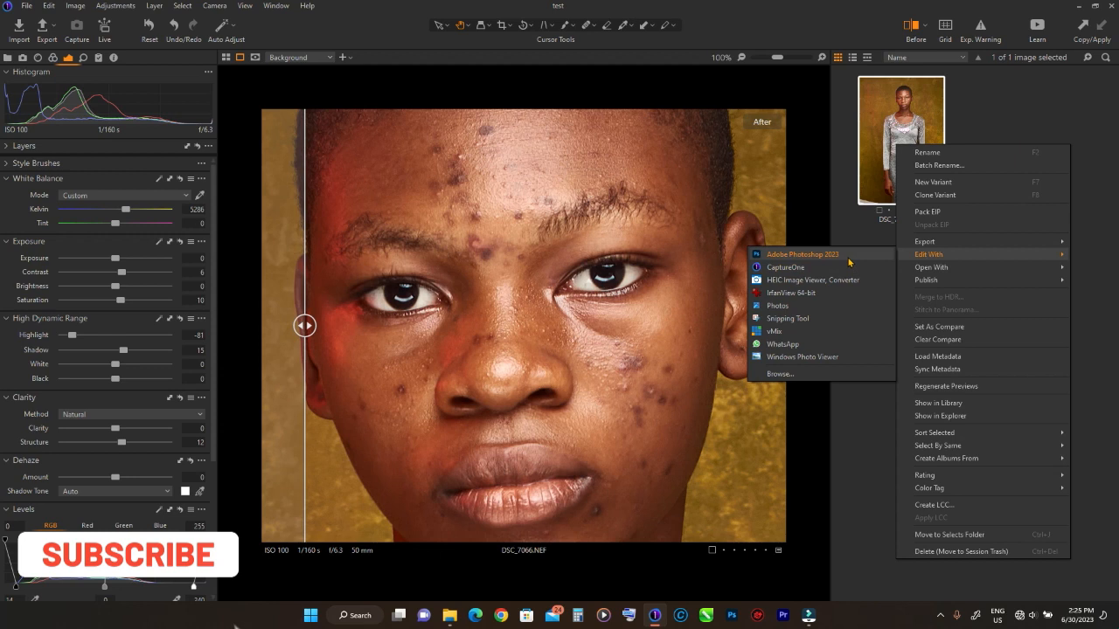
pyautogui.click(847, 256)
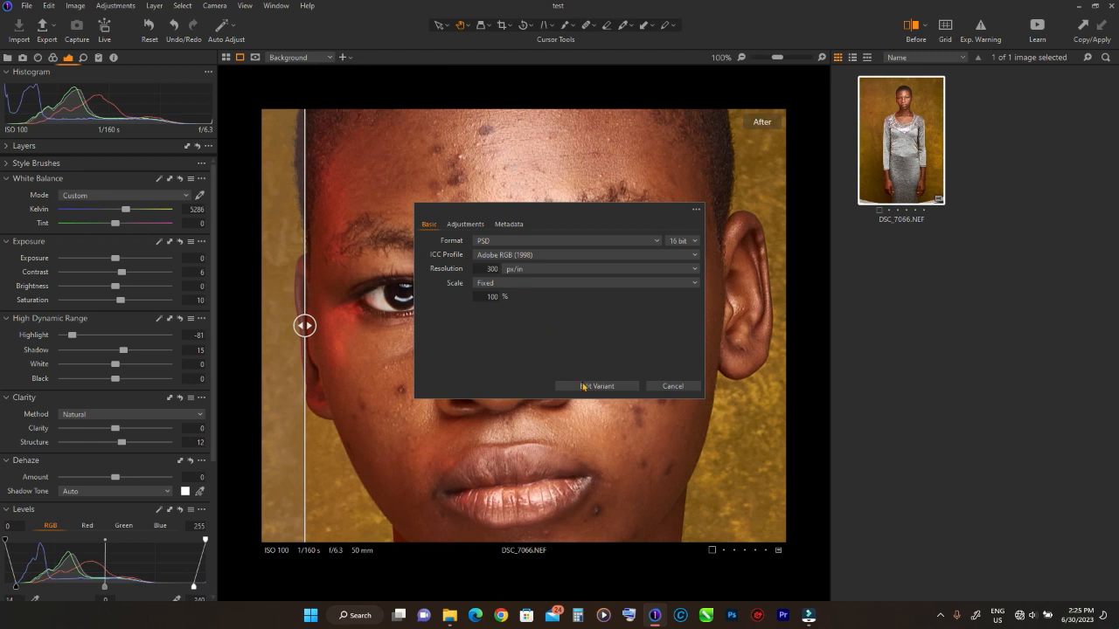
pyautogui.click(596, 386)
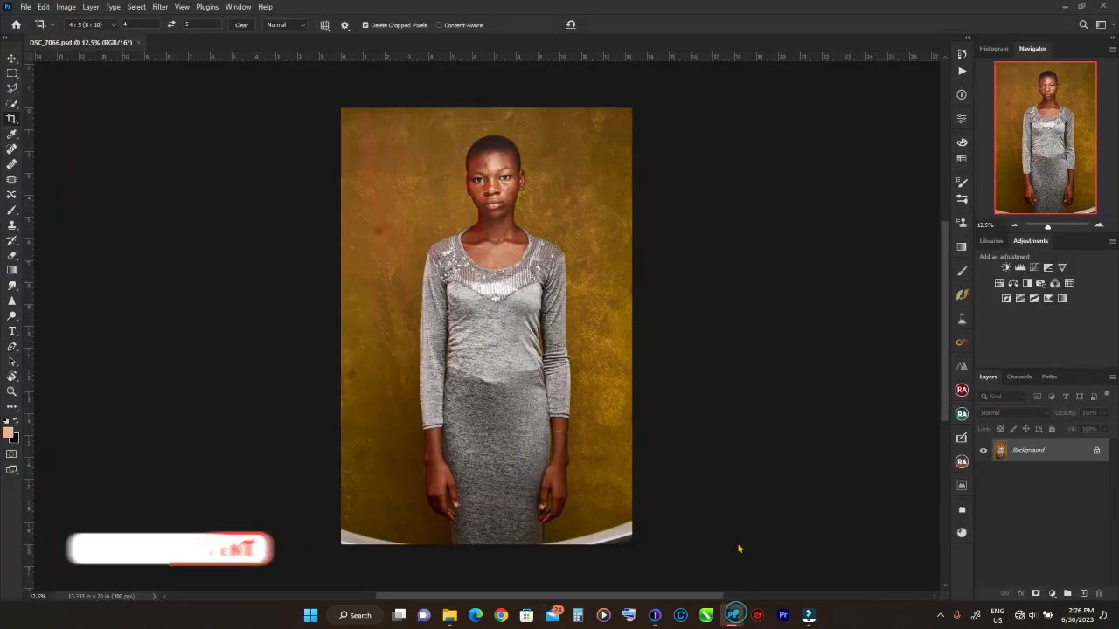
pyautogui.click(12, 59)
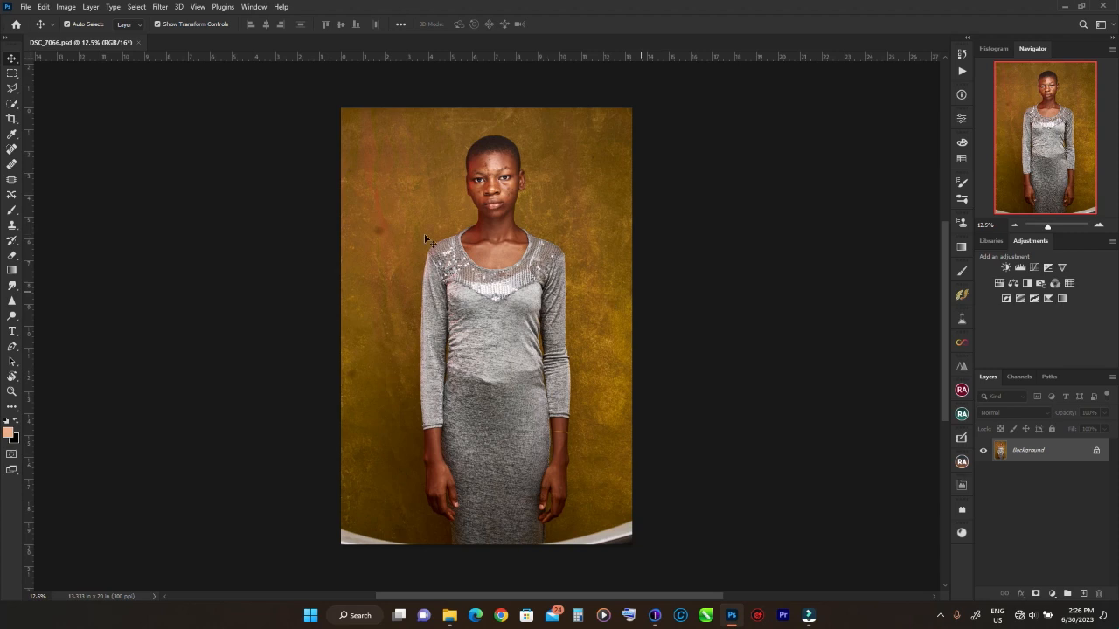
# Duplicate the Background layer, start a 4:5 crop, rotate the portrait slightly clockwise and lower it inside the frame
pyautogui.moveTo(1064, 484); pyautogui.dragTo(1083, 593)
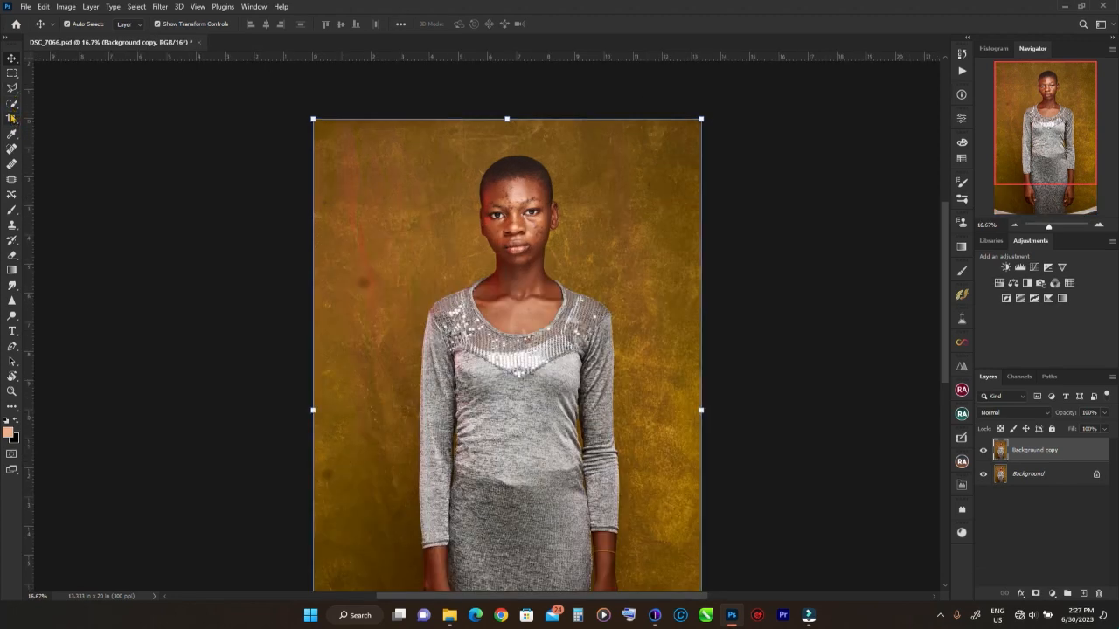
pyautogui.click(12, 118)
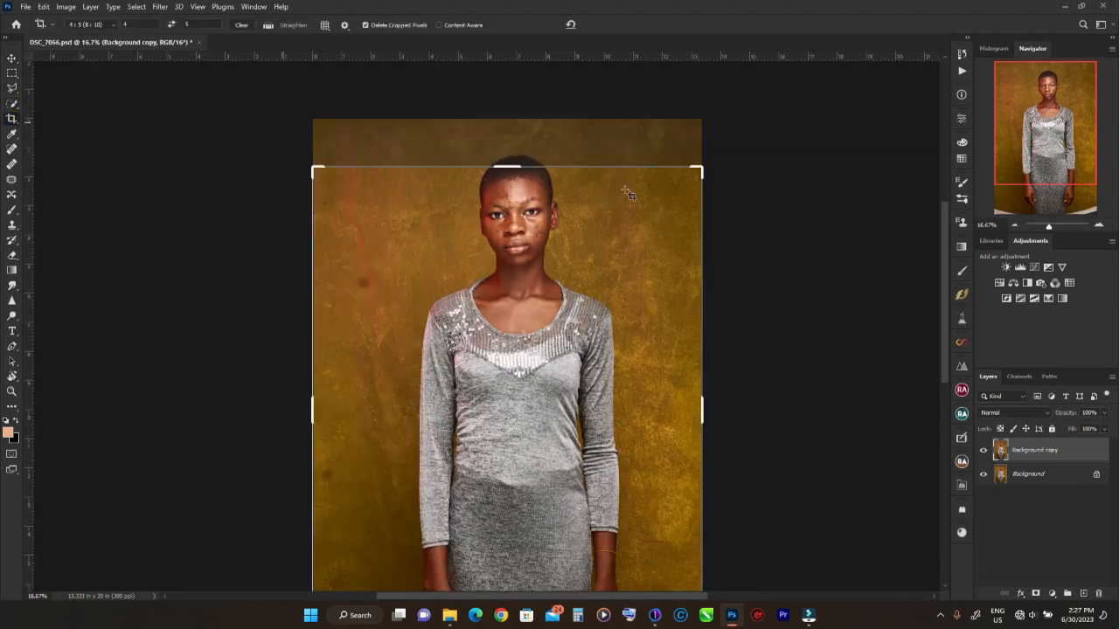
pyautogui.moveTo(715, 160); pyautogui.dragTo(723, 171)
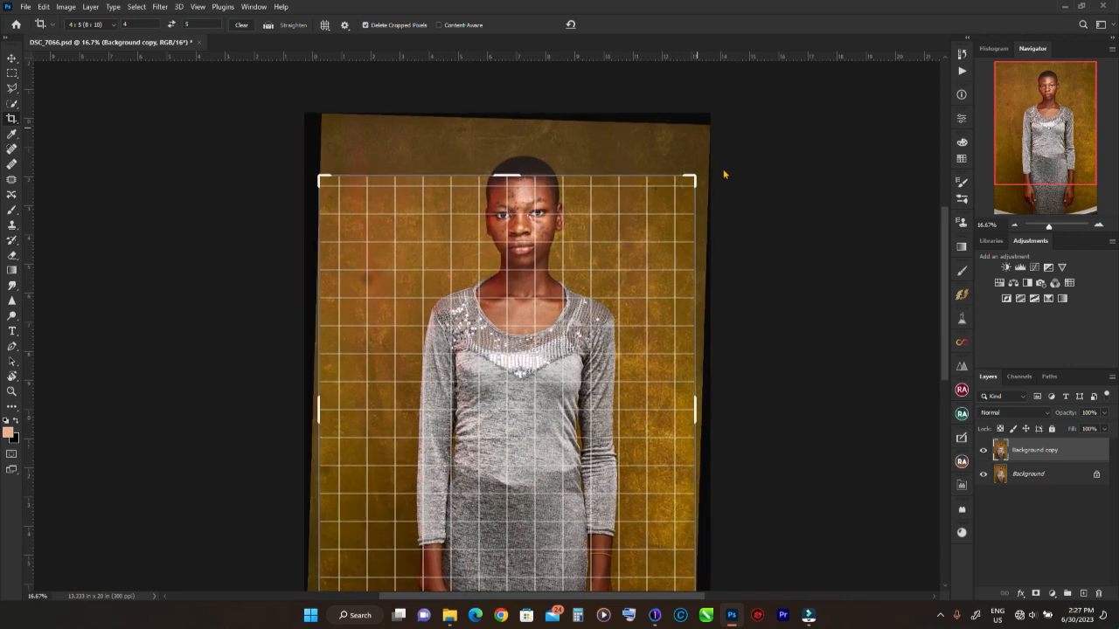
pyautogui.moveTo(619, 233); pyautogui.dragTo(610, 285)
pyautogui.moveTo(612, 287); pyautogui.dragTo(613, 290)
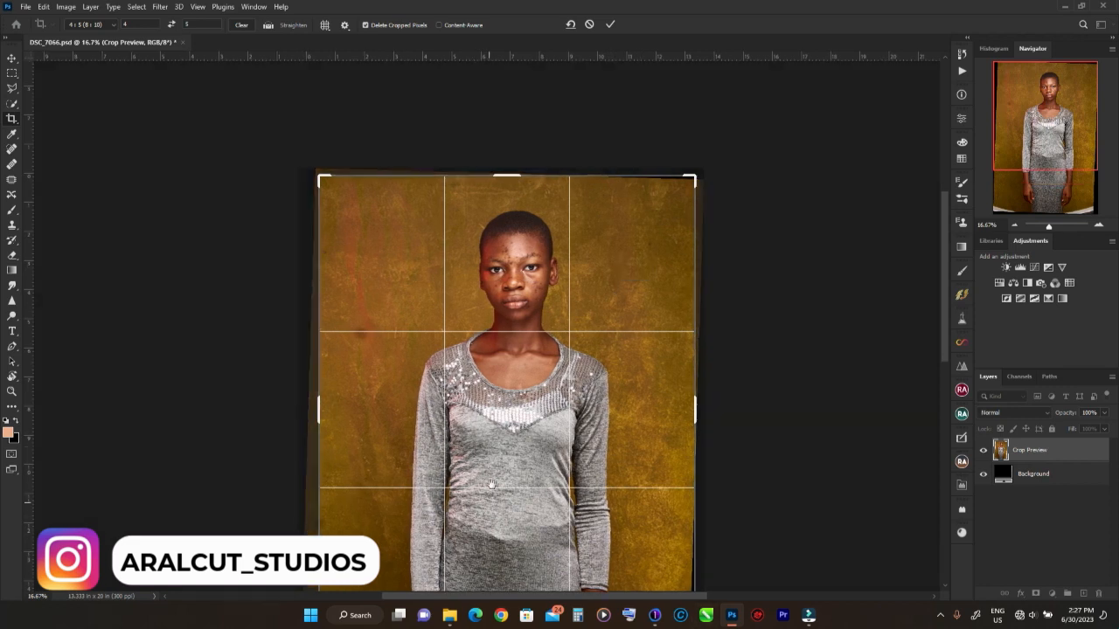
# Tighten the 4:5 crop to the head and shoulders, about 5.48 × 6.847 in, apply it and return to the Move tool
pyautogui.scroll(-3, 491, 484)
pyautogui.moveTo(318, 479); pyautogui.dragTo(360, 408)
pyautogui.moveTo(642, 400); pyautogui.dragTo(599, 362)
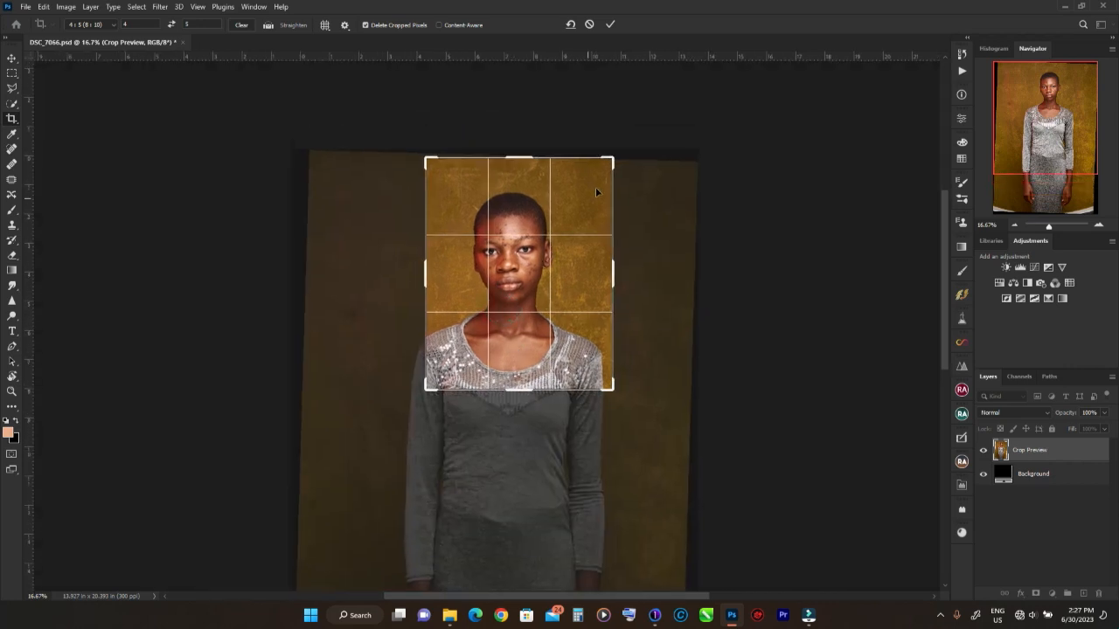
pyautogui.moveTo(615, 160); pyautogui.dragTo(603, 171)
pyautogui.moveTo(436, 371); pyautogui.dragTo(439, 370)
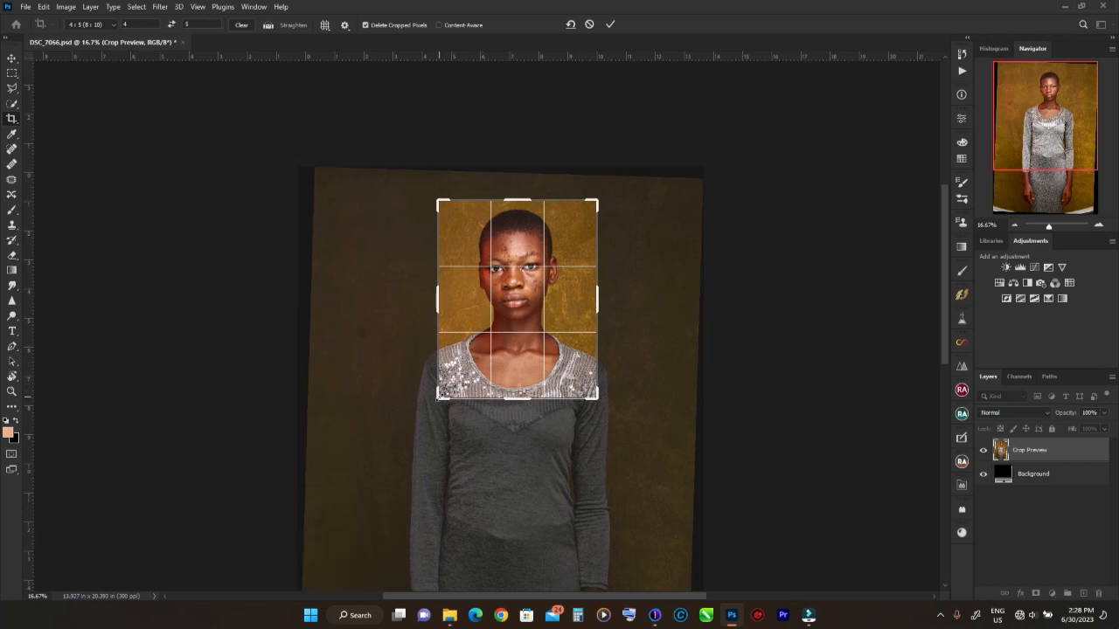
pyautogui.moveTo(594, 208); pyautogui.dragTo(598, 199)
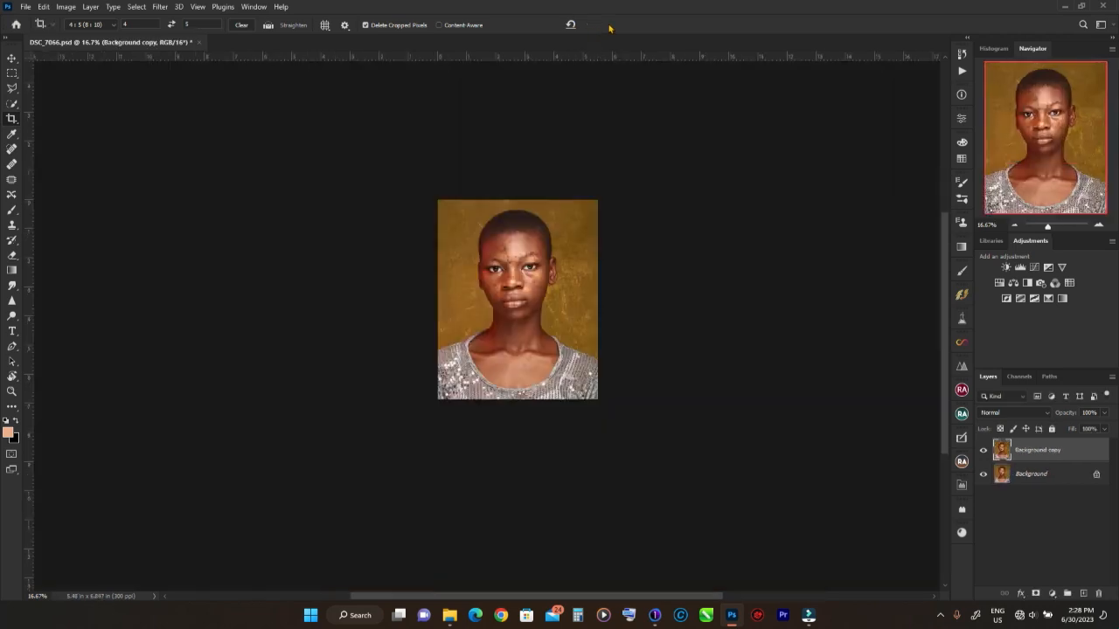
pyautogui.click(12, 59)
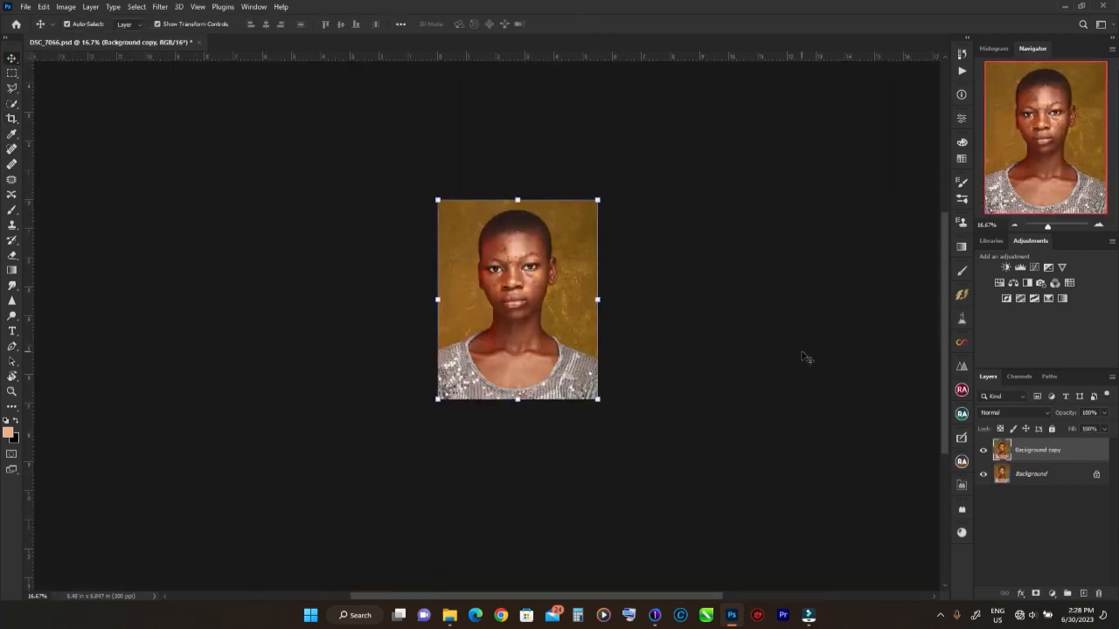
# Examine the skin blemishes on the cropped portrait up close, ending on the forehead at 200% zoom
pyautogui.hotkey('ctrl', '+')
pyautogui.hotkey('ctrl', '+')
pyautogui.hotkey('ctrl', '+')
pyautogui.hotkey('ctrl', '+')
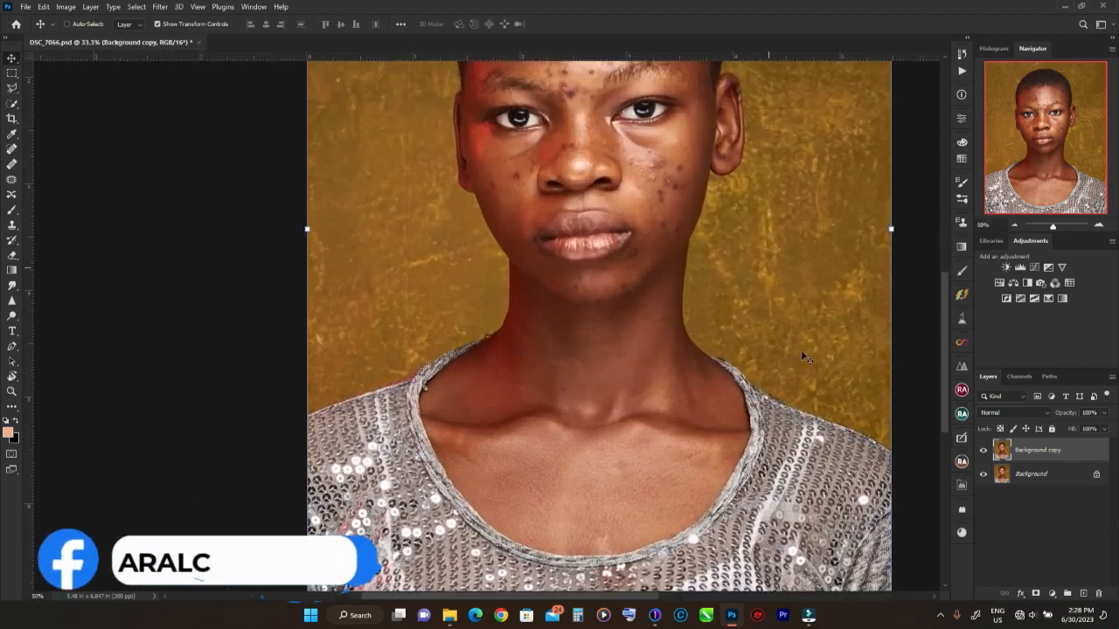
pyautogui.hotkey('ctrl', '-')
pyautogui.hotkey('ctrl', '-')
pyautogui.hotkey('ctrl', '+')
pyautogui.hotkey('ctrl', '+')
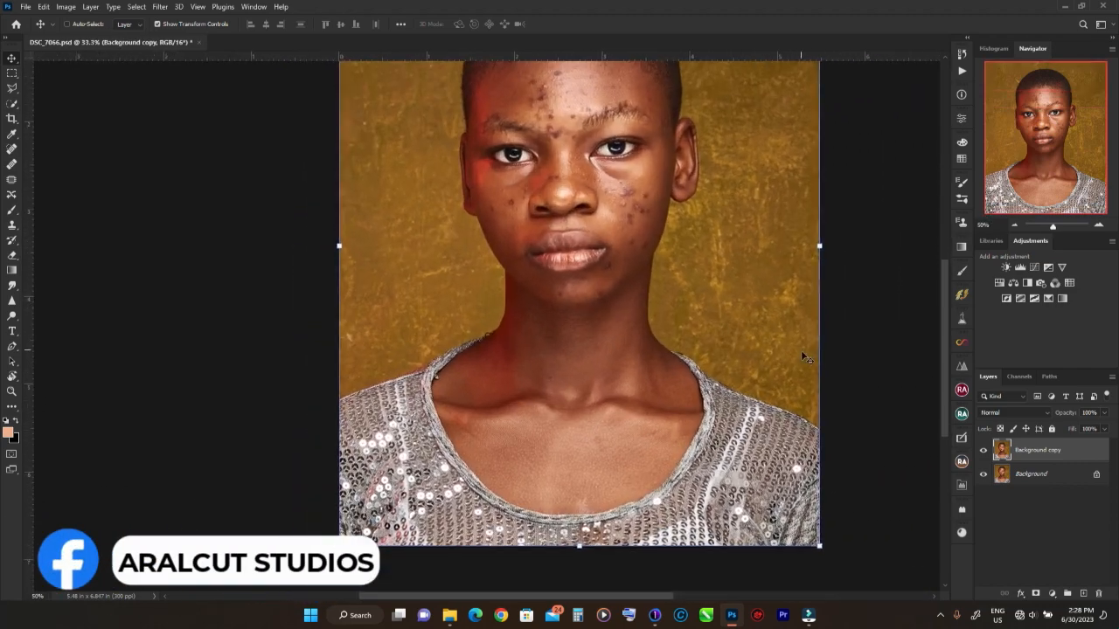
pyautogui.hotkey('ctrl', '+')
pyautogui.hotkey('ctrl', '+')
pyautogui.moveTo(1053, 140); pyautogui.dragTo(1053, 91)
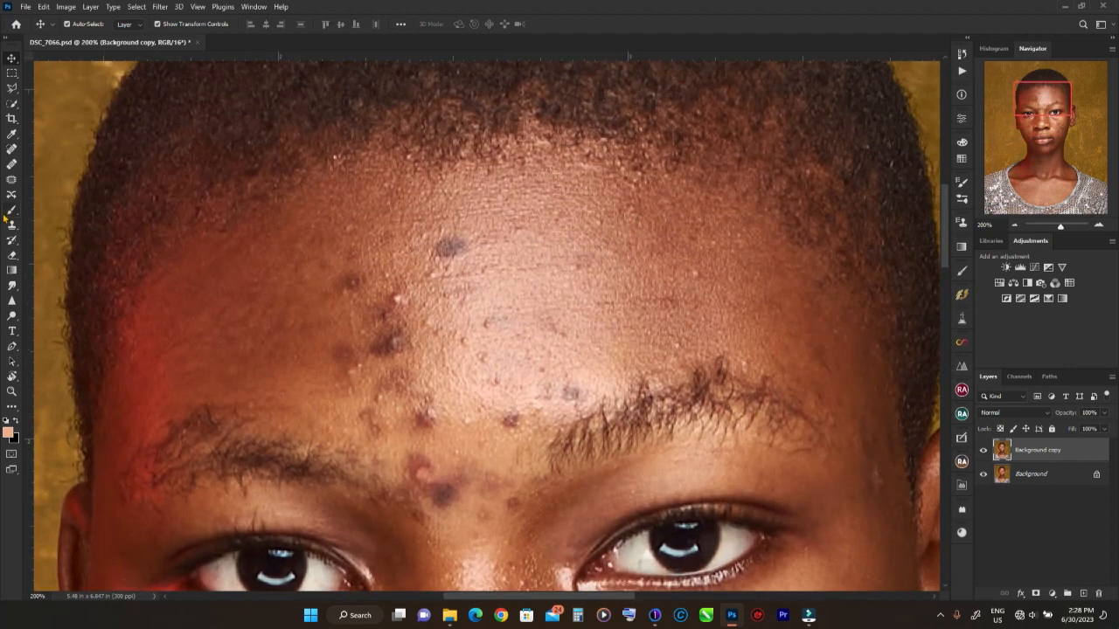
# Patch the faint marks in the middle of the forehead using the Patch tool in Content-Aware mode
pyautogui.click(13, 180)
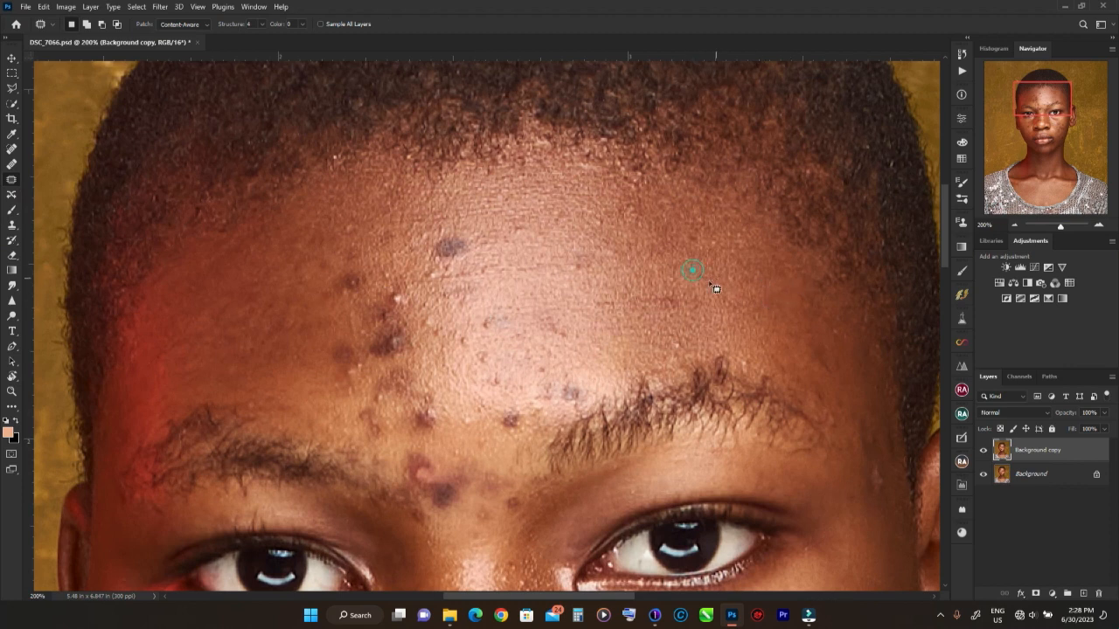
pyautogui.moveTo(638, 299)
pyautogui.mouseDown()
pyautogui.moveTo(664, 275)
pyautogui.moveTo(703, 304)
pyautogui.mouseUp()
pyautogui.moveTo(560, 277); pyautogui.dragTo(549, 265)
pyautogui.moveTo(512, 222); pyautogui.dragTo(519, 217)
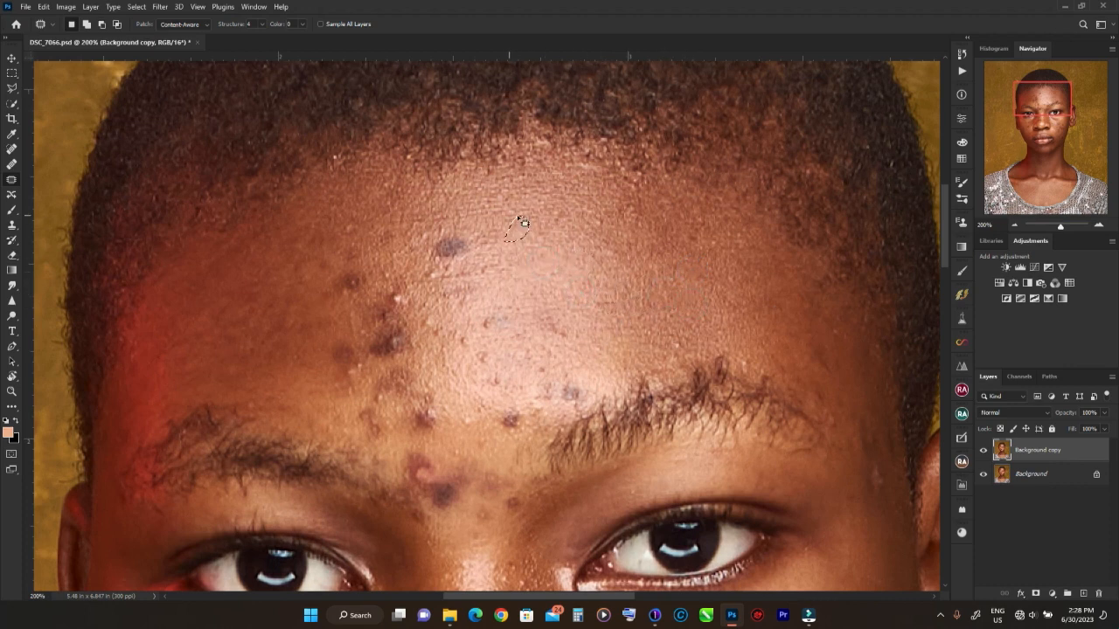
# Switch the Patch tool to Normal mode and patch the large dark spot on the upper forehead
pyautogui.click(199, 25)
pyautogui.moveTo(584, 231); pyautogui.dragTo(701, 260)
pyautogui.click(185, 35)
pyautogui.moveTo(440, 267); pyautogui.dragTo(437, 240)
pyautogui.moveTo(450, 247); pyautogui.dragTo(438, 222)
pyautogui.moveTo(433, 277)
pyautogui.mouseDown()
pyautogui.moveTo(413, 258)
pyautogui.moveTo(430, 263)
pyautogui.mouseUp()
pyautogui.moveTo(434, 270)
pyautogui.mouseDown()
pyautogui.moveTo(460, 284)
pyautogui.moveTo(477, 319)
pyautogui.moveTo(589, 309)
pyautogui.mouseUp()
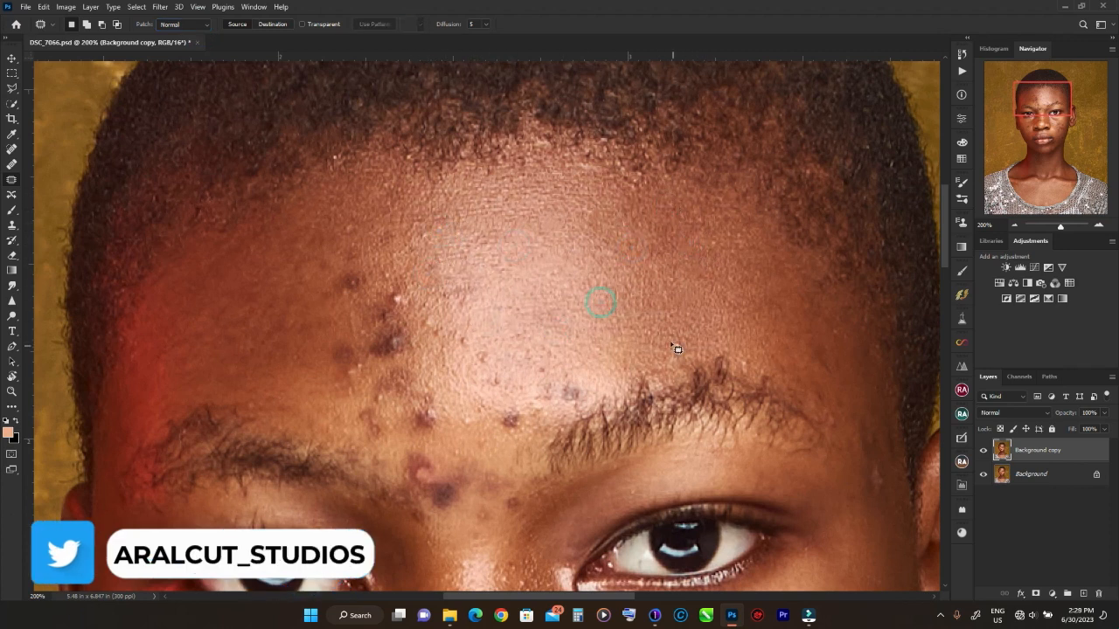
# Patch the marks on the temple beside the image-right eyebrow and the spots just above that eyebrow's inner end
pyautogui.moveTo(853, 387); pyautogui.dragTo(828, 407)
pyautogui.moveTo(877, 443)
pyautogui.mouseDown()
pyautogui.moveTo(876, 406)
pyautogui.moveTo(873, 501)
pyautogui.moveTo(895, 444)
pyautogui.mouseUp()
pyautogui.moveTo(884, 476); pyautogui.dragTo(879, 525)
pyautogui.moveTo(548, 374)
pyautogui.mouseDown()
pyautogui.moveTo(567, 414)
pyautogui.moveTo(529, 374)
pyautogui.mouseUp()
pyautogui.moveTo(564, 392); pyautogui.dragTo(572, 360)
pyautogui.click(577, 394)
# Patch the small blemishes across the shiny centre of the forehead and the isolated dark spot to its left
pyautogui.moveTo(500, 407)
pyautogui.mouseDown()
pyautogui.moveTo(509, 444)
pyautogui.moveTo(501, 421)
pyautogui.mouseUp()
pyautogui.moveTo(507, 419); pyautogui.dragTo(455, 424)
pyautogui.moveTo(488, 387)
pyautogui.mouseDown()
pyautogui.moveTo(483, 436)
pyautogui.moveTo(507, 444)
pyautogui.moveTo(490, 389)
pyautogui.mouseUp()
pyautogui.moveTo(496, 382)
pyautogui.mouseDown()
pyautogui.moveTo(497, 345)
pyautogui.moveTo(477, 349)
pyautogui.mouseUp()
pyautogui.moveTo(473, 349); pyautogui.dragTo(499, 341)
pyautogui.moveTo(451, 285); pyautogui.dragTo(455, 283)
pyautogui.moveTo(460, 295)
pyautogui.mouseDown()
pyautogui.moveTo(469, 325)
pyautogui.moveTo(428, 313)
pyautogui.mouseUp()
pyautogui.moveTo(430, 324); pyautogui.dragTo(444, 351)
pyautogui.click(344, 232)
pyautogui.moveTo(321, 302); pyautogui.dragTo(325, 298)
pyautogui.moveTo(348, 282)
pyautogui.mouseDown()
pyautogui.moveTo(300, 245)
pyautogui.moveTo(317, 231)
pyautogui.mouseUp()
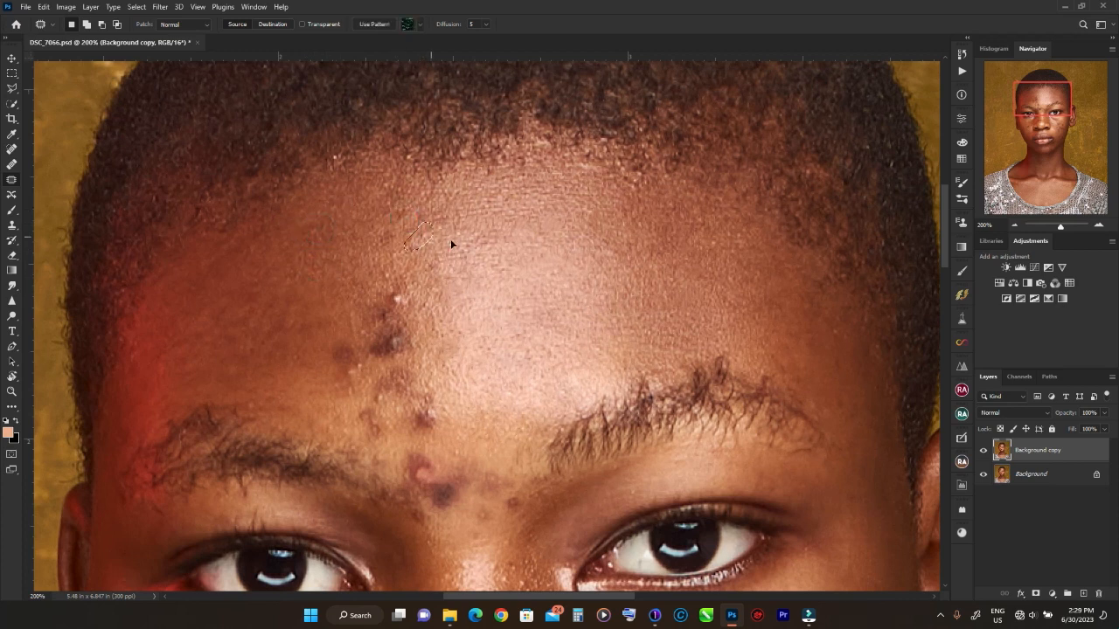
# Patch the cluster of dark blemishes on the forehead above the inner end of the image-left eyebrow
pyautogui.click(526, 337)
pyautogui.moveTo(321, 345); pyautogui.dragTo(444, 277)
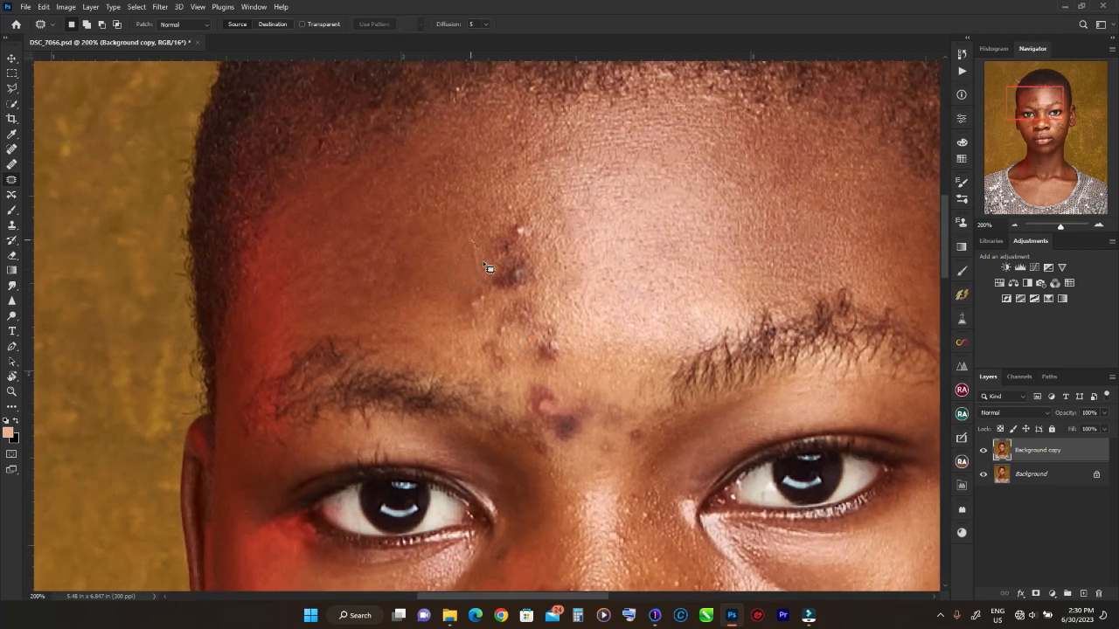
pyautogui.moveTo(490, 234)
pyautogui.mouseDown()
pyautogui.moveTo(486, 265)
pyautogui.moveTo(492, 220)
pyautogui.moveTo(515, 197)
pyautogui.moveTo(528, 267)
pyautogui.mouseUp()
pyautogui.moveTo(514, 271); pyautogui.dragTo(492, 234)
pyautogui.moveTo(487, 301); pyautogui.dragTo(484, 298)
pyautogui.moveTo(486, 289); pyautogui.dragTo(457, 310)
pyautogui.moveTo(530, 270)
pyautogui.mouseDown()
pyautogui.moveTo(516, 287)
pyautogui.moveTo(524, 271)
pyautogui.mouseUp()
pyautogui.moveTo(523, 277); pyautogui.dragTo(497, 211)
pyautogui.moveTo(526, 306)
pyautogui.mouseDown()
pyautogui.moveTo(522, 332)
pyautogui.moveTo(530, 316)
pyautogui.mouseUp()
pyautogui.moveTo(519, 315); pyautogui.dragTo(561, 339)
pyautogui.moveTo(549, 345); pyautogui.dragTo(595, 332)
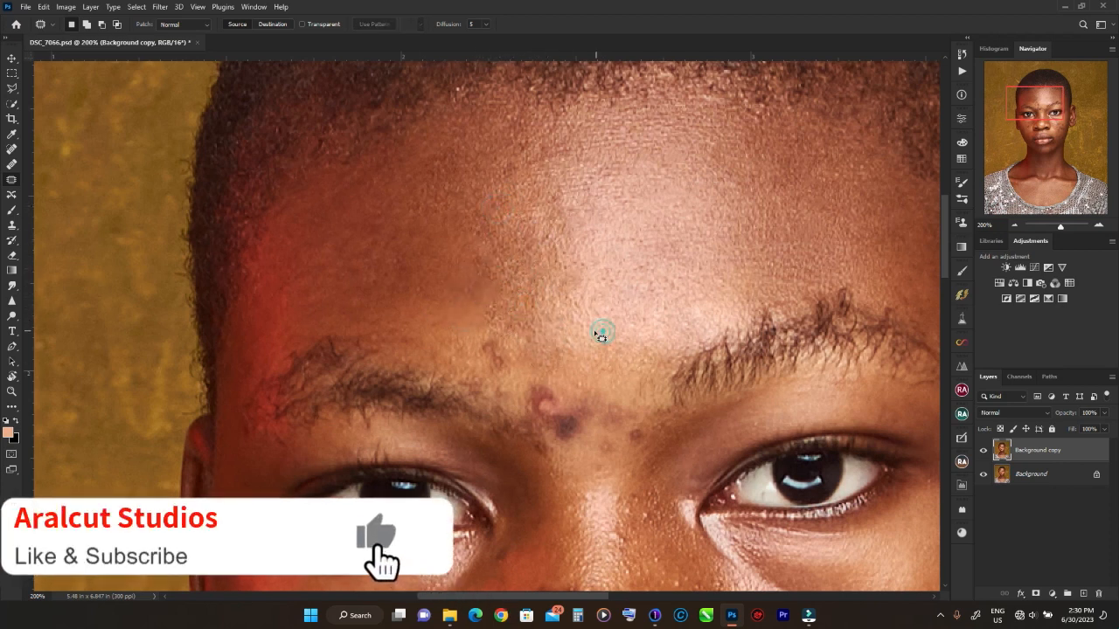
# Patch the dark blemishes between the two eyebrows with clean neighbouring skin
pyautogui.moveTo(610, 405); pyautogui.dragTo(571, 287)
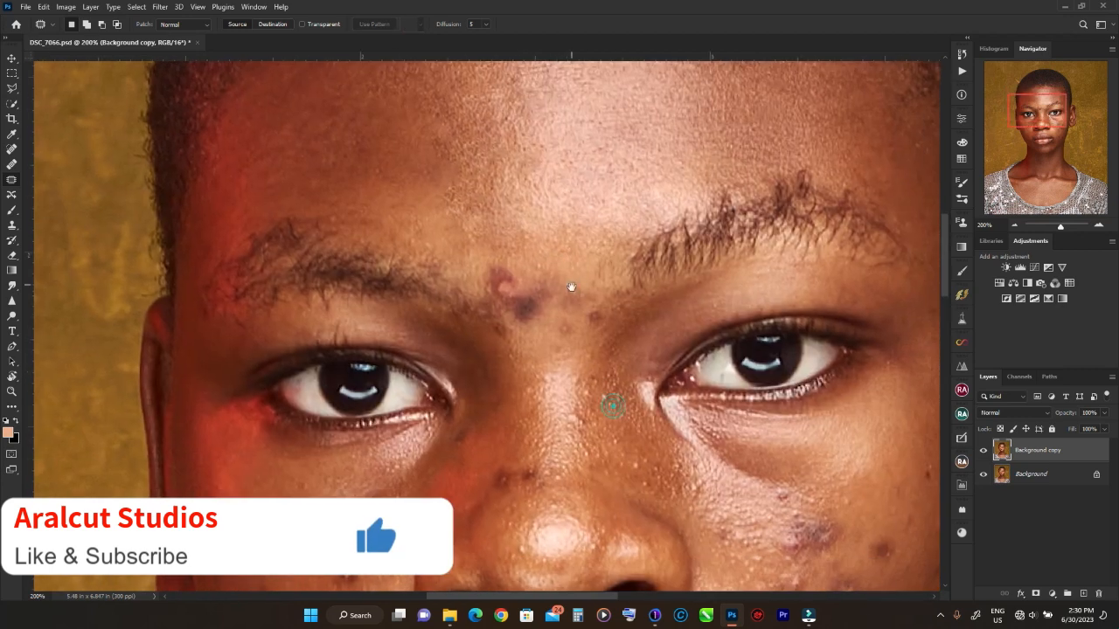
pyautogui.moveTo(581, 331); pyautogui.dragTo(582, 348)
pyautogui.moveTo(548, 267); pyautogui.dragTo(545, 273)
pyautogui.moveTo(545, 285); pyautogui.dragTo(539, 299)
pyautogui.moveTo(526, 306); pyautogui.dragTo(547, 337)
pyautogui.moveTo(502, 264)
pyautogui.mouseDown()
pyautogui.moveTo(500, 325)
pyautogui.moveTo(476, 297)
pyautogui.mouseUp()
pyautogui.moveTo(483, 306); pyautogui.dragTo(469, 261)
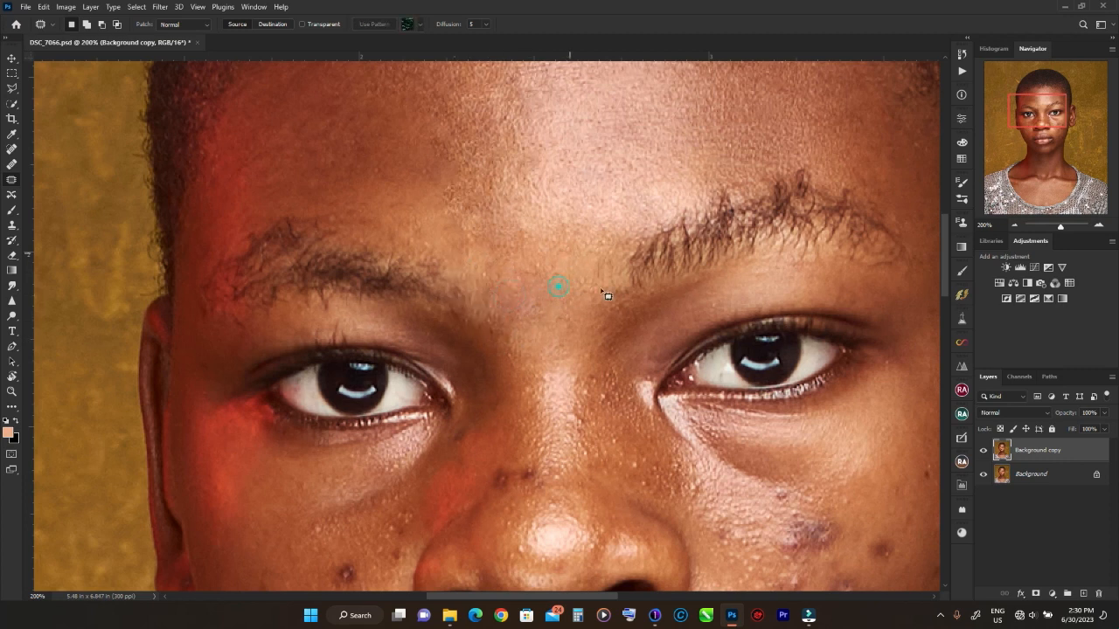
# Patch the small bumps along the bridge and the image-right side of the nose
pyautogui.scroll(-3, 605, 295)
pyautogui.moveTo(566, 238); pyautogui.dragTo(565, 241)
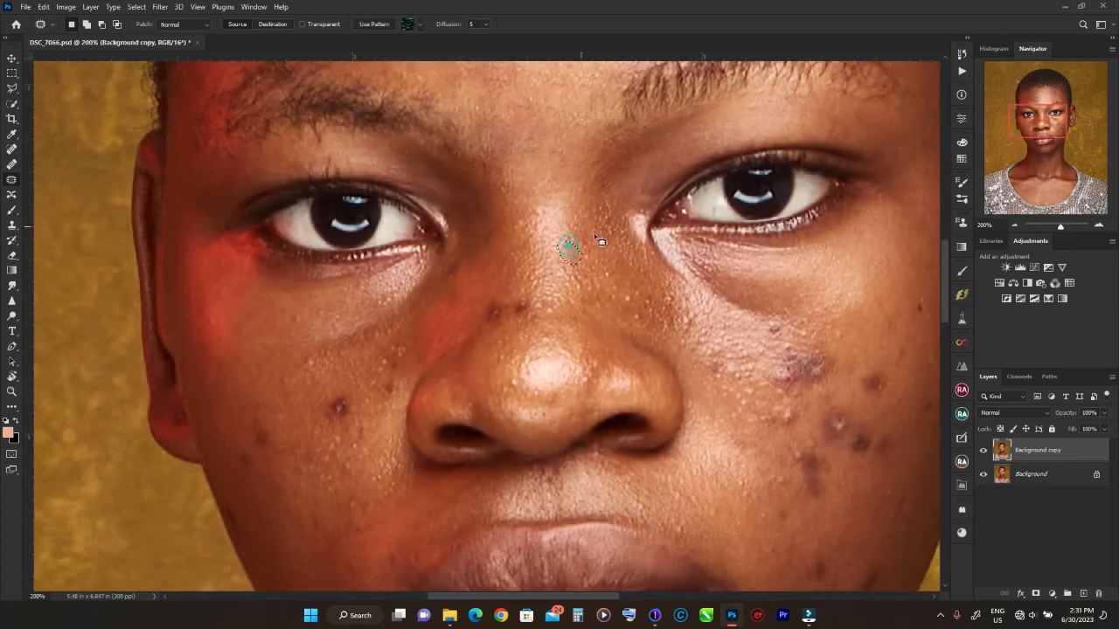
pyautogui.moveTo(603, 287); pyautogui.dragTo(610, 278)
pyautogui.moveTo(626, 326); pyautogui.dragTo(631, 313)
pyautogui.moveTo(637, 320); pyautogui.dragTo(708, 332)
# Patch the purplish blemishes on the upper image-right cheek below the eye
pyautogui.moveTo(735, 378); pyautogui.dragTo(733, 408)
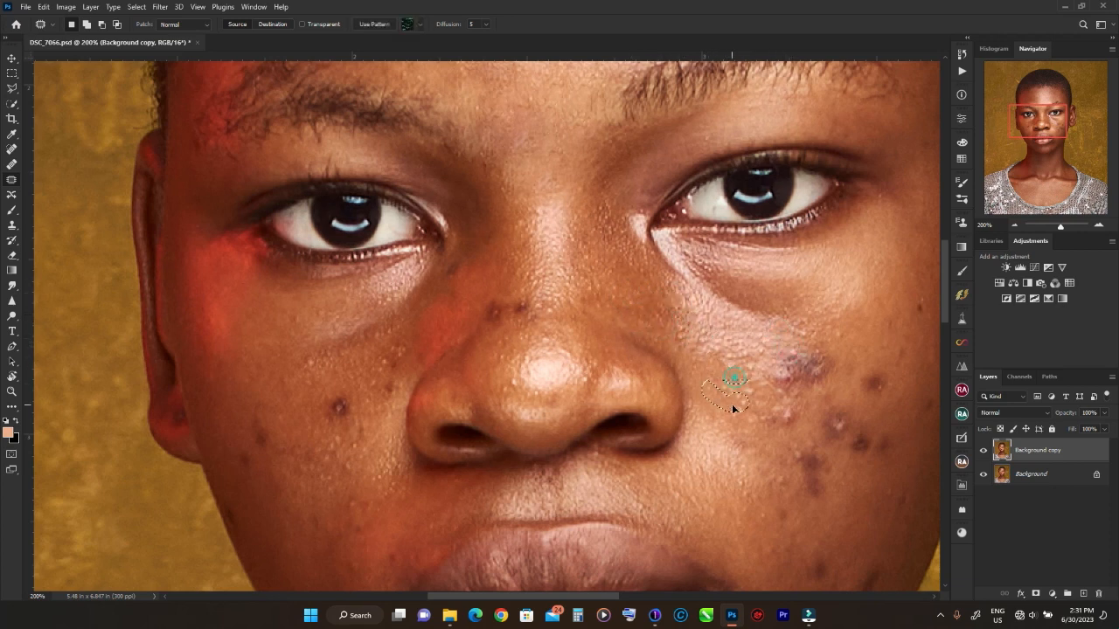
pyautogui.click(762, 350)
pyautogui.click(734, 360)
pyautogui.click(899, 352)
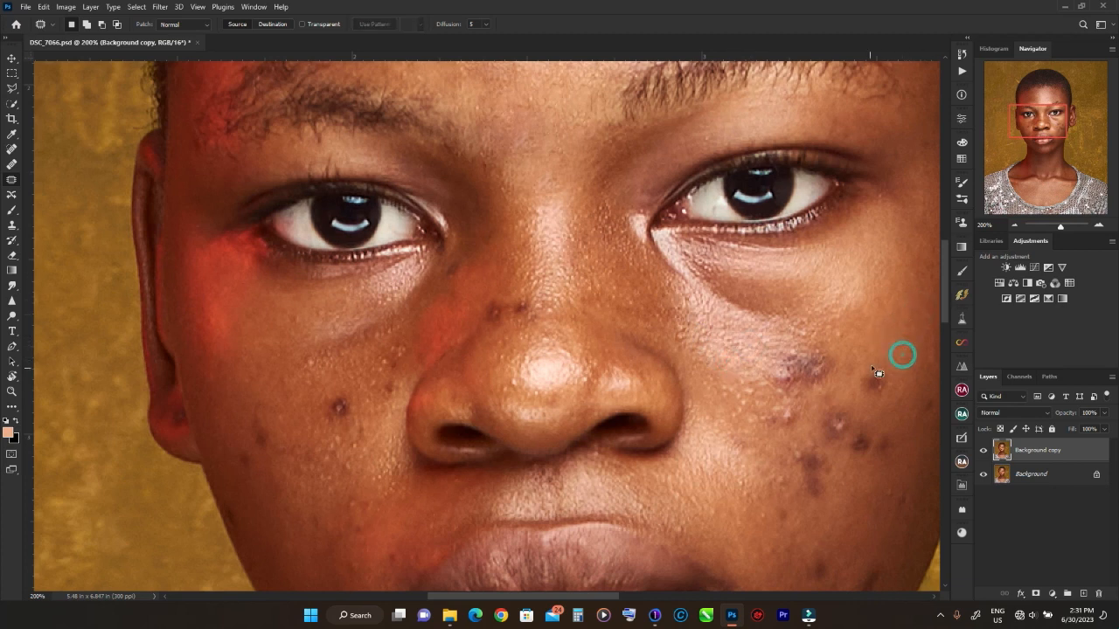
pyautogui.moveTo(826, 346); pyautogui.dragTo(820, 344)
pyautogui.moveTo(800, 370); pyautogui.dragTo(769, 352)
pyautogui.click(860, 359)
# Patch the dark spots in the middle of the image-right cheek and near its outer edge
pyautogui.moveTo(825, 415)
pyautogui.mouseDown()
pyautogui.moveTo(837, 447)
pyautogui.moveTo(824, 419)
pyautogui.mouseUp()
pyautogui.moveTo(839, 426); pyautogui.dragTo(880, 372)
pyautogui.moveTo(865, 420)
pyautogui.mouseDown()
pyautogui.moveTo(872, 450)
pyautogui.moveTo(864, 421)
pyautogui.mouseUp()
pyautogui.moveTo(864, 438); pyautogui.dragTo(935, 418)
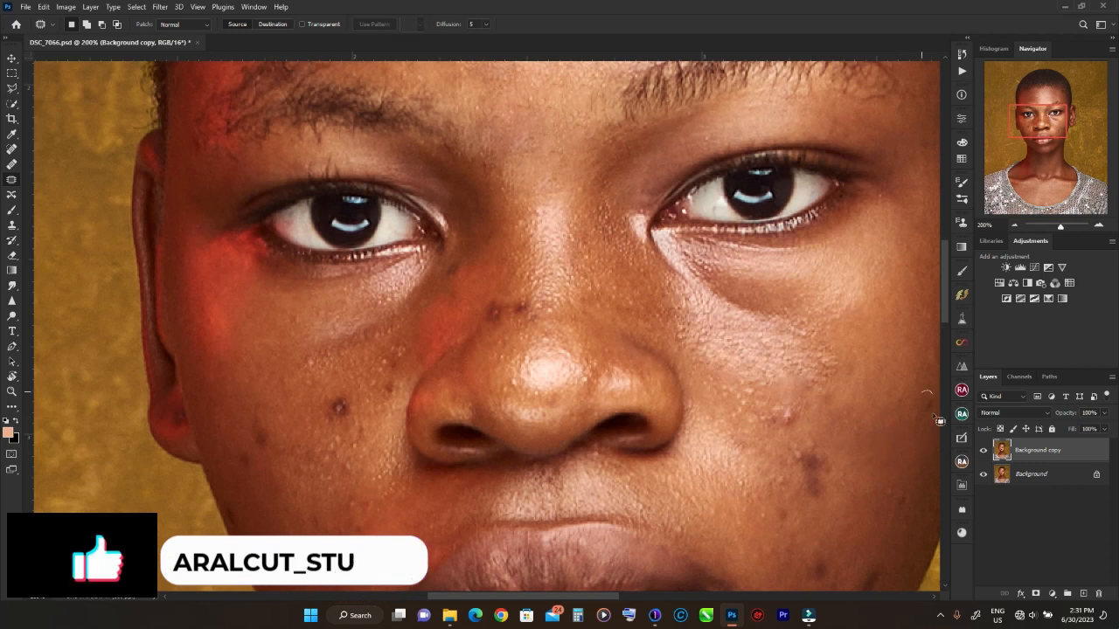
pyautogui.moveTo(793, 400); pyautogui.dragTo(787, 402)
pyautogui.moveTo(784, 413); pyautogui.dragTo(847, 413)
# Patch the remaining dark spots on the lower image-right cheek down towards the jaw
pyautogui.moveTo(806, 444)
pyautogui.mouseDown()
pyautogui.moveTo(801, 504)
pyautogui.moveTo(800, 448)
pyautogui.mouseUp()
pyautogui.moveTo(810, 474); pyautogui.dragTo(865, 500)
pyautogui.moveTo(780, 502)
pyautogui.mouseDown()
pyautogui.moveTo(769, 528)
pyautogui.moveTo(800, 500)
pyautogui.mouseUp()
pyautogui.moveTo(738, 430); pyautogui.dragTo(735, 432)
pyautogui.moveTo(739, 446); pyautogui.dragTo(720, 420)
pyautogui.moveTo(810, 564); pyautogui.dragTo(759, 420)
pyautogui.click(757, 421)
# Patch the dark marks on the image-left side of the nose bridge, just above the nose tip
pyautogui.moveTo(881, 215); pyautogui.dragTo(881, 214)
pyautogui.moveTo(699, 301)
pyautogui.mouseDown()
pyautogui.moveTo(709, 415)
pyautogui.moveTo(806, 480)
pyautogui.mouseUp()
pyautogui.moveTo(573, 334); pyautogui.dragTo(569, 337)
pyautogui.moveTo(577, 348); pyautogui.dragTo(580, 306)
pyautogui.moveTo(549, 333); pyautogui.dragTo(544, 336)
pyautogui.moveTo(546, 348); pyautogui.dragTo(602, 351)
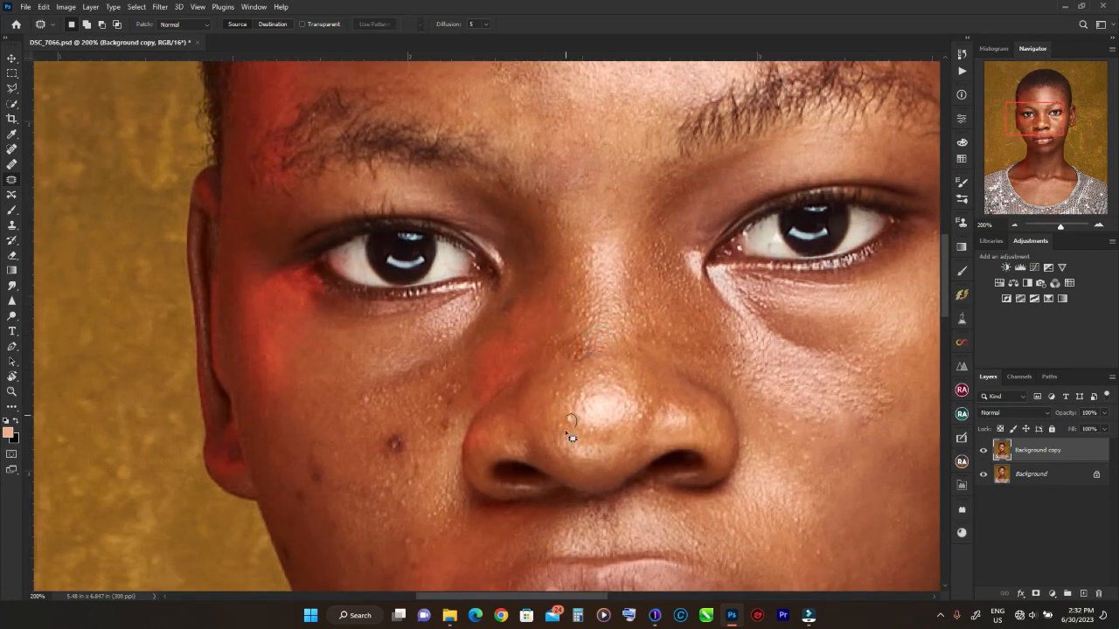
# Patch the small bumps on the image-left cheek between the eye and the nose
pyautogui.moveTo(653, 493); pyautogui.dragTo(819, 405)
pyautogui.moveTo(617, 287); pyautogui.dragTo(588, 315)
pyautogui.moveTo(606, 308); pyautogui.dragTo(569, 326)
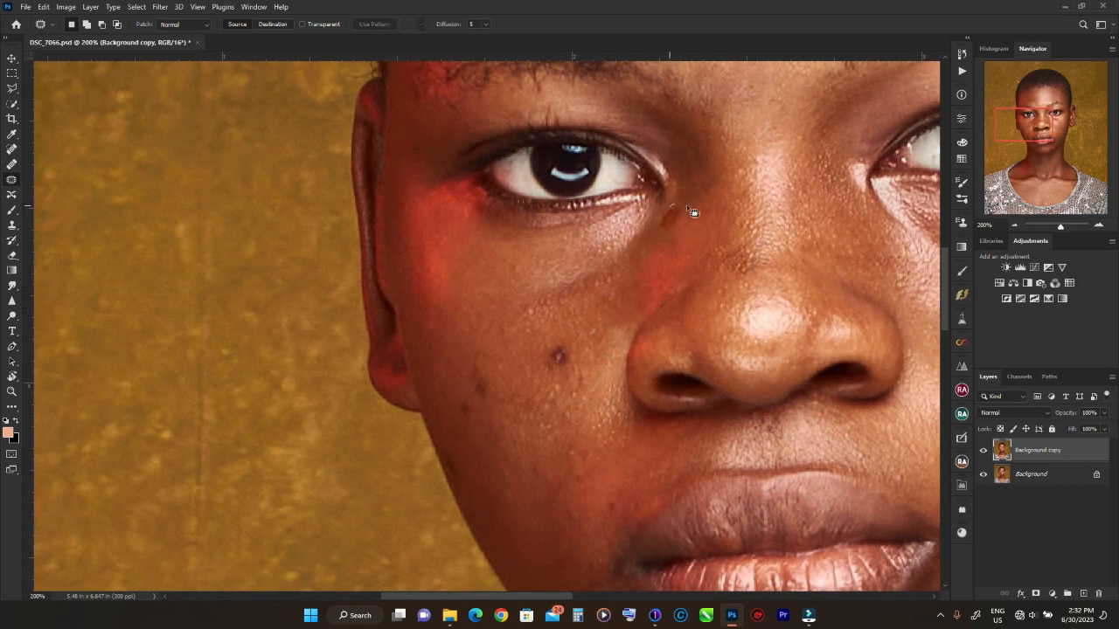
pyautogui.moveTo(550, 311); pyautogui.dragTo(526, 322)
pyautogui.moveTo(535, 313); pyautogui.dragTo(542, 284)
# Patch the prominent dark spot and the fainter spot beside it on the image-left cheek
pyautogui.moveTo(535, 366); pyautogui.dragTo(551, 365)
pyautogui.moveTo(561, 355)
pyautogui.mouseDown()
pyautogui.moveTo(593, 363)
pyautogui.moveTo(574, 397)
pyautogui.mouseUp()
pyautogui.moveTo(577, 384); pyautogui.dragTo(571, 331)
pyautogui.moveTo(471, 356); pyautogui.dragTo(466, 391)
pyautogui.moveTo(482, 385); pyautogui.dragTo(494, 324)
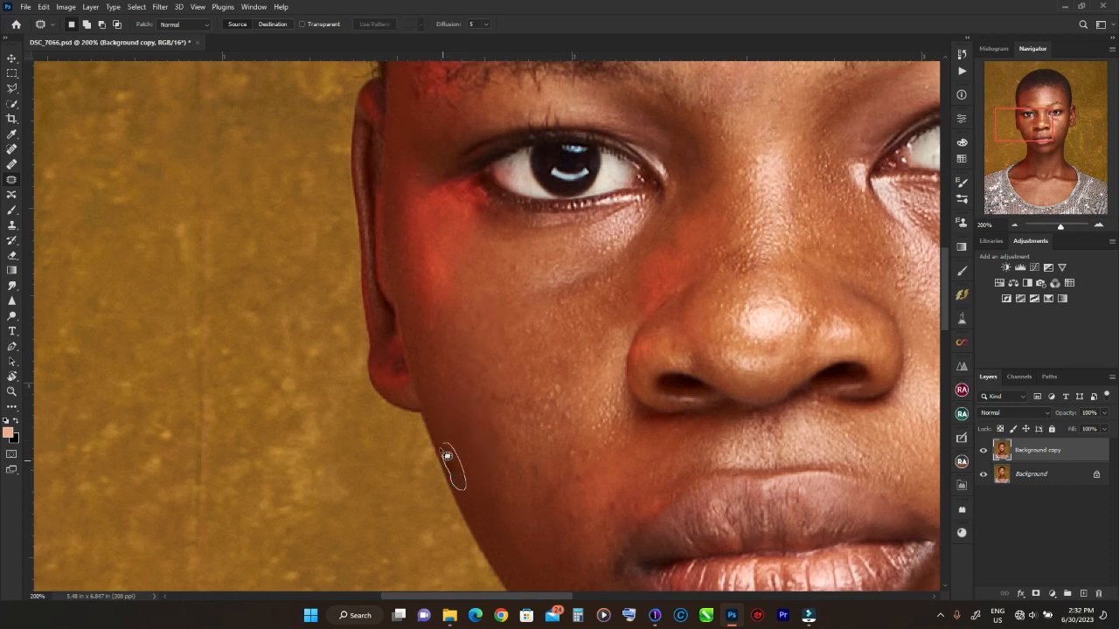
# Patch the uneven skin on the lower image-left cheek between the jaw edge and the mouth
pyautogui.click(498, 398)
pyautogui.moveTo(578, 444); pyautogui.dragTo(560, 479)
pyautogui.moveTo(572, 480); pyautogui.dragTo(591, 423)
pyautogui.click(521, 512)
pyautogui.moveTo(560, 464); pyautogui.dragTo(556, 466)
pyautogui.moveTo(552, 483); pyautogui.dragTo(556, 387)
pyautogui.click(556, 380)
# Patch the skin between the nose and the upper lip and beside the image-left corner of the mouth
pyautogui.moveTo(766, 426)
pyautogui.mouseDown()
pyautogui.moveTo(631, 253)
pyautogui.moveTo(612, 263)
pyautogui.moveTo(661, 263)
pyautogui.mouseUp()
pyautogui.moveTo(651, 252)
pyautogui.mouseDown()
pyautogui.moveTo(656, 269)
pyautogui.moveTo(800, 252)
pyautogui.moveTo(791, 262)
pyautogui.mouseUp()
pyautogui.click(725, 281)
pyautogui.moveTo(472, 327); pyautogui.dragTo(470, 359)
# Patch the marks around the image-right corner of the mouth and just beneath the lower lip
pyautogui.moveTo(810, 425)
pyautogui.mouseDown()
pyautogui.moveTo(679, 262)
pyautogui.moveTo(654, 265)
pyautogui.mouseUp()
pyautogui.moveTo(673, 279); pyautogui.dragTo(709, 305)
pyautogui.click(712, 302)
pyautogui.moveTo(652, 376); pyautogui.dragTo(648, 379)
pyautogui.moveTo(649, 387); pyautogui.dragTo(680, 331)
pyautogui.moveTo(573, 303); pyautogui.dragTo(569, 306)
pyautogui.moveTo(569, 312); pyautogui.dragTo(619, 316)
# Patch the small blemishes across the chin with smoother skin from nearby
pyautogui.moveTo(485, 377); pyautogui.dragTo(482, 380)
pyautogui.moveTo(484, 392); pyautogui.dragTo(546, 392)
pyautogui.click(539, 374)
pyautogui.moveTo(573, 355); pyautogui.dragTo(571, 357)
pyautogui.moveTo(570, 363); pyautogui.dragTo(628, 351)
pyautogui.click(598, 386)
pyautogui.moveTo(570, 428); pyautogui.dragTo(566, 429)
pyautogui.moveTo(566, 435); pyautogui.dragTo(603, 426)
pyautogui.click(606, 424)
# Patch the blemishes along the image-right jaw and on the cheek beside the mouth
pyautogui.moveTo(656, 401); pyautogui.dragTo(662, 392)
pyautogui.moveTo(651, 409); pyautogui.dragTo(670, 373)
pyautogui.click(753, 340)
pyautogui.moveTo(745, 304)
pyautogui.mouseDown()
pyautogui.moveTo(743, 342)
pyautogui.moveTo(741, 309)
pyautogui.mouseUp()
pyautogui.moveTo(748, 310)
pyautogui.mouseDown()
pyautogui.moveTo(797, 187)
pyautogui.moveTo(783, 214)
pyautogui.mouseUp()
pyautogui.moveTo(749, 238); pyautogui.dragTo(730, 285)
pyautogui.click(721, 159)
pyautogui.moveTo(680, 202)
pyautogui.mouseDown()
pyautogui.moveTo(686, 240)
pyautogui.moveTo(681, 212)
pyautogui.mouseUp()
# Patch the mark just below the image-left corner of the mouth and clear the selection
pyautogui.moveTo(712, 307)
pyautogui.mouseDown()
pyautogui.moveTo(760, 271)
pyautogui.moveTo(825, 263)
pyautogui.mouseUp()
pyautogui.moveTo(465, 208)
pyautogui.mouseDown()
pyautogui.moveTo(471, 236)
pyautogui.moveTo(574, 278)
pyautogui.mouseUp()
pyautogui.click(429, 177)
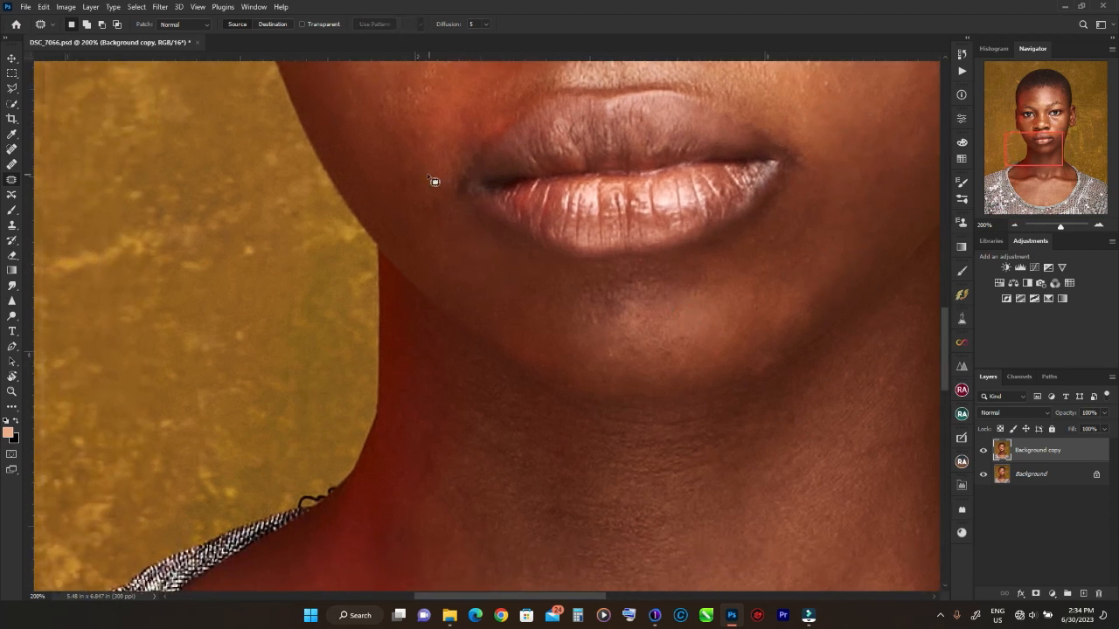
pyautogui.hotkey('ctrl', 'd')
pyautogui.moveTo(515, 410); pyautogui.dragTo(454, 182)
pyautogui.hotkey('ctrl', 'd')
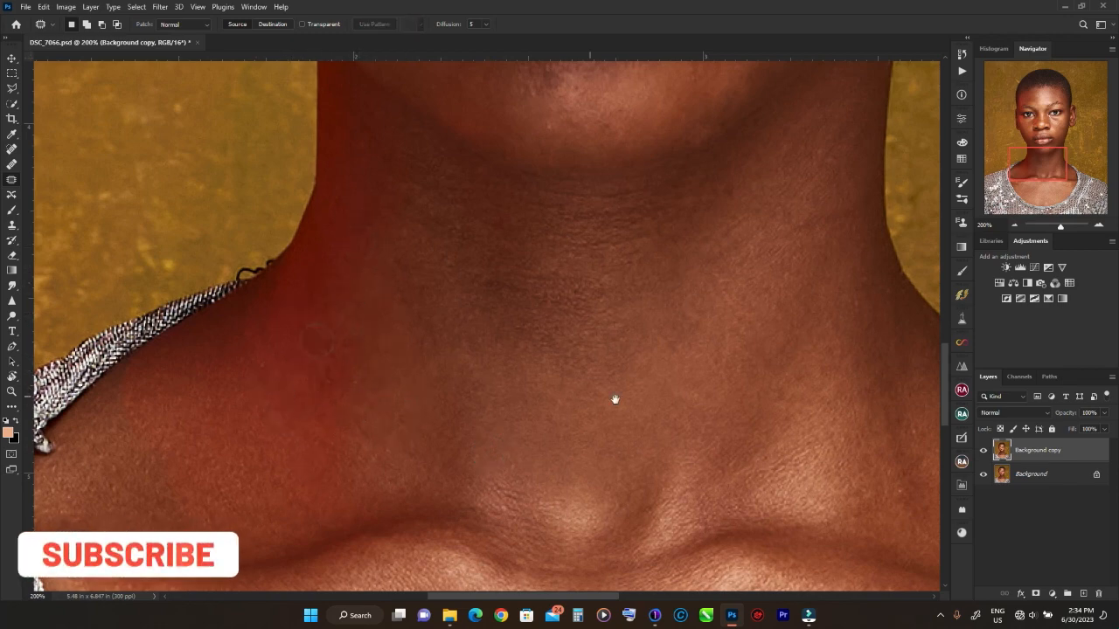
# Patch the small marks on the upper chest below the neck with cleaner nearby skin and clear the selection
pyautogui.moveTo(614, 397); pyautogui.dragTo(623, 35)
pyautogui.moveTo(856, 270); pyautogui.dragTo(843, 100)
pyautogui.moveTo(662, 347); pyautogui.dragTo(680, 335)
pyautogui.moveTo(673, 324); pyautogui.dragTo(705, 326)
pyautogui.hotkey('ctrl', 'd')
pyautogui.moveTo(622, 367)
pyautogui.mouseDown()
pyautogui.moveTo(617, 430)
pyautogui.moveTo(700, 349)
pyautogui.mouseUp()
pyautogui.hotkey('ctrl', 'd')
# Patch the blemish on the image-right side of the neck with nearby skin and clear the selection
pyautogui.moveTo(1038, 197); pyautogui.dragTo(1054, 162)
pyautogui.moveTo(681, 272); pyautogui.dragTo(678, 267)
pyautogui.moveTo(674, 253); pyautogui.dragTo(652, 271)
pyautogui.hotkey('ctrl', 'd')
# Compare the retouched portrait with the original by toggling the visibility of the Background copy layer
pyautogui.moveTo(1048, 143); pyautogui.dragTo(1044, 95)
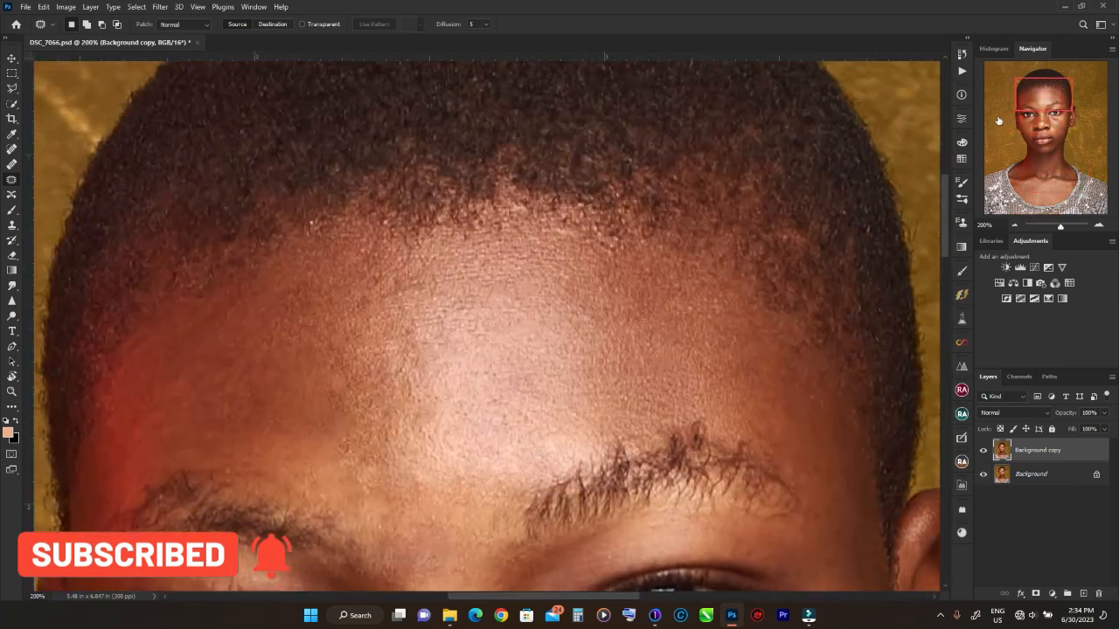
pyautogui.hotkey('ctrl', '-')
pyautogui.hotkey('ctrl', '-')
pyautogui.hotkey('ctrl', '-')
pyautogui.moveTo(722, 344); pyautogui.dragTo(815, 228)
pyautogui.click(985, 453)
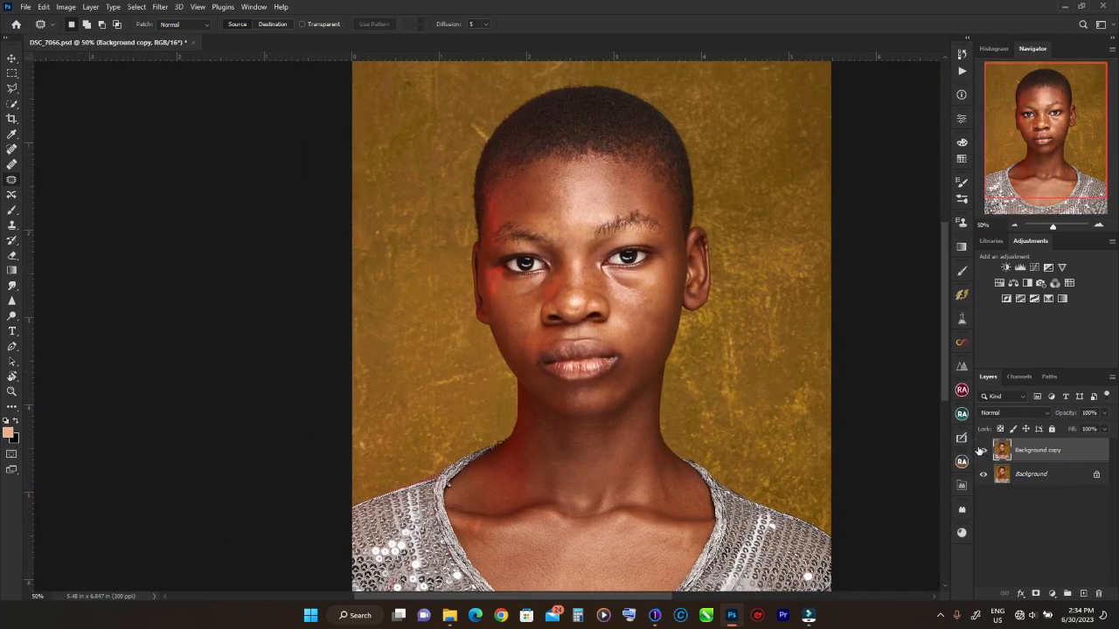
# Inspect the patched skin of the face both up close and in the full portrait for remaining blemishes
pyautogui.hotkey('ctrl', '+')
pyautogui.hotkey('ctrl', '+')
pyautogui.moveTo(1051, 129)
pyautogui.mouseDown()
pyautogui.moveTo(1053, 111)
pyautogui.moveTo(1053, 141)
pyautogui.moveTo(1053, 128)
pyautogui.mouseUp()
pyautogui.hotkey('ctrl', '-')
pyautogui.hotkey('ctrl', '-')
pyautogui.hotkey('ctrl', '-')
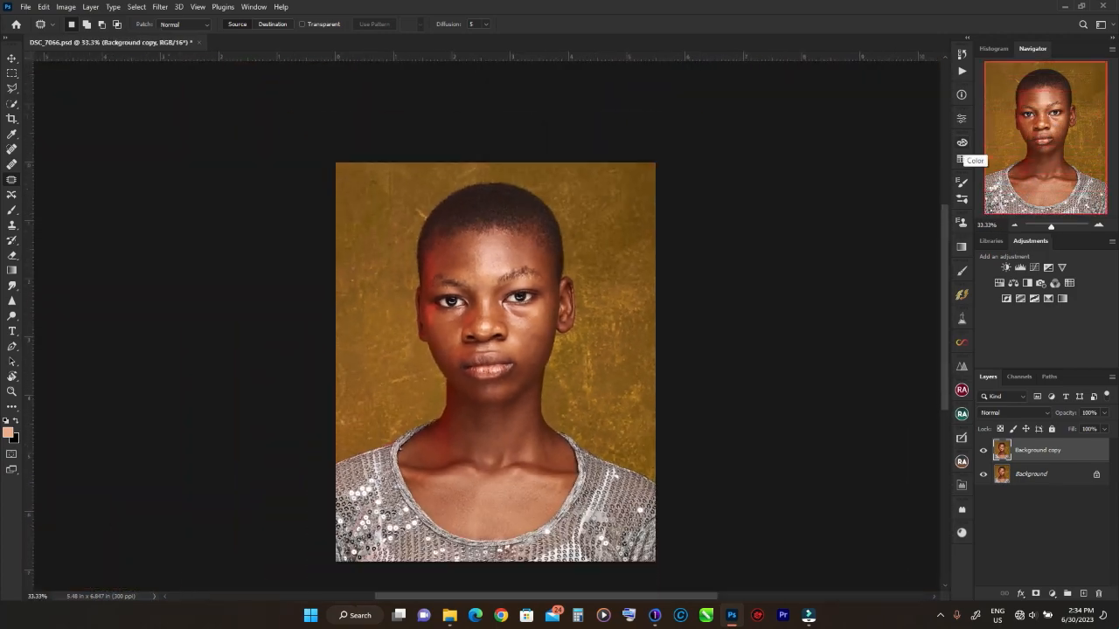
pyautogui.hotkey('ctrl', '+')
pyautogui.hotkey('ctrl', '+')
pyautogui.hotkey('ctrl', '+')
pyautogui.hotkey('ctrl', '+')
pyautogui.hotkey('ctrl', '+')
pyautogui.hotkey('ctrl', '+')
pyautogui.hotkey('ctrl', '+')
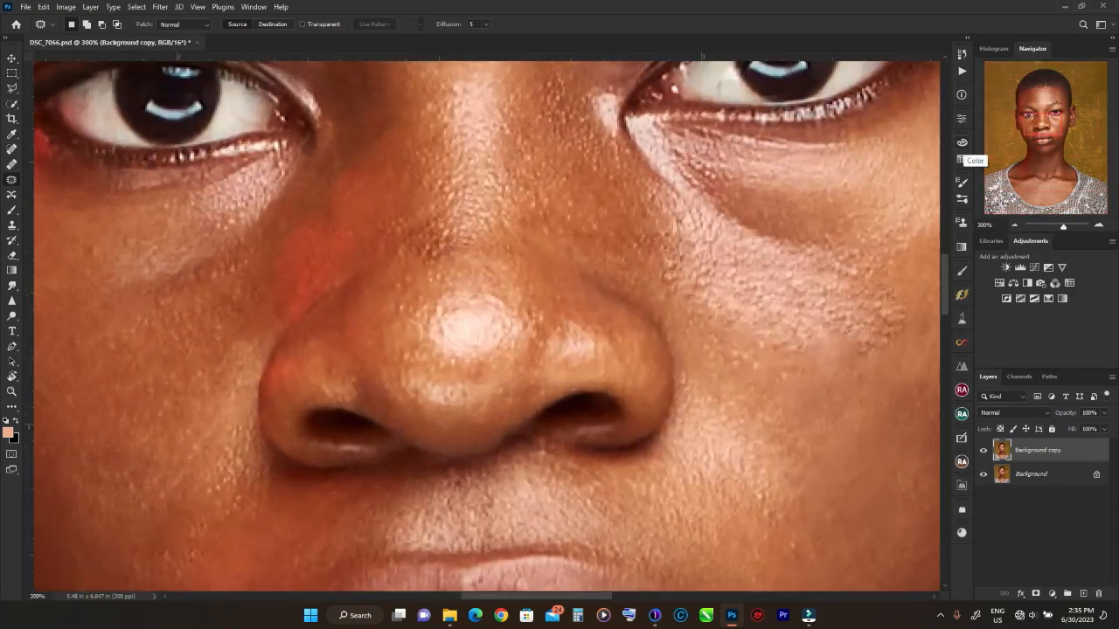
pyautogui.hotkey('ctrl', '-')
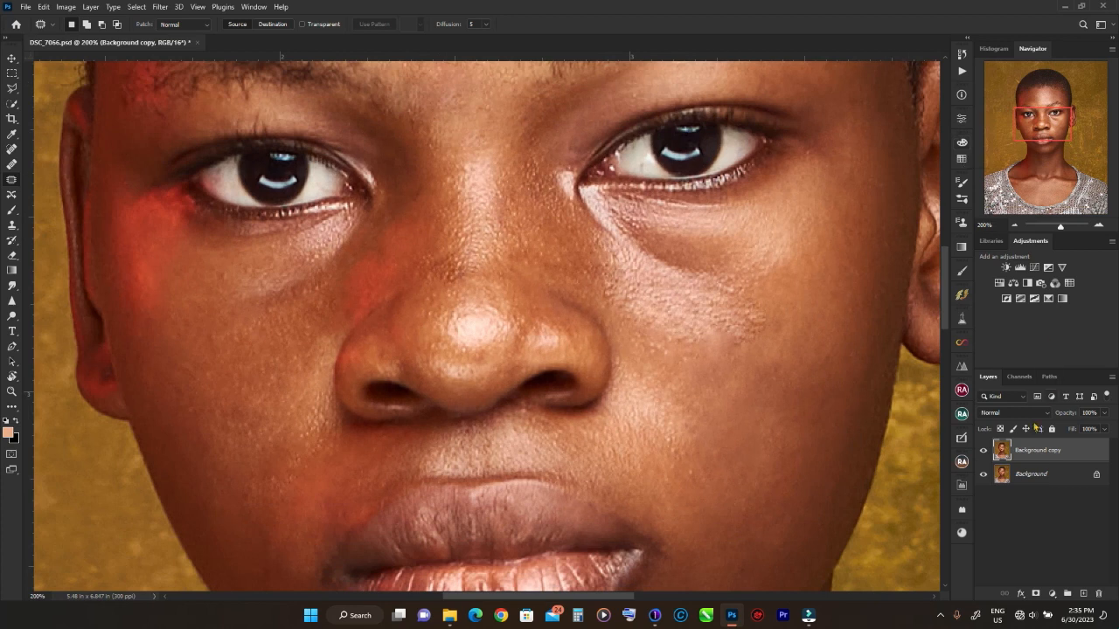
# Run the Beauty Retouch frequency separation via Gaussian Blur with a radius of 4.0 pixels and put the plugin away
pyautogui.click(962, 415)
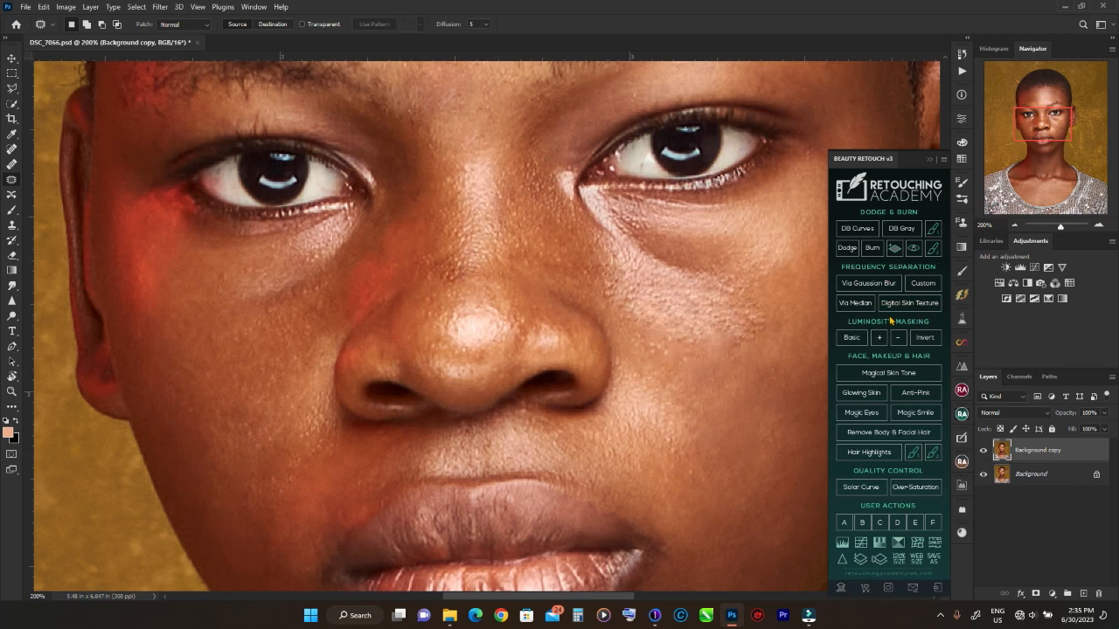
pyautogui.click(871, 282)
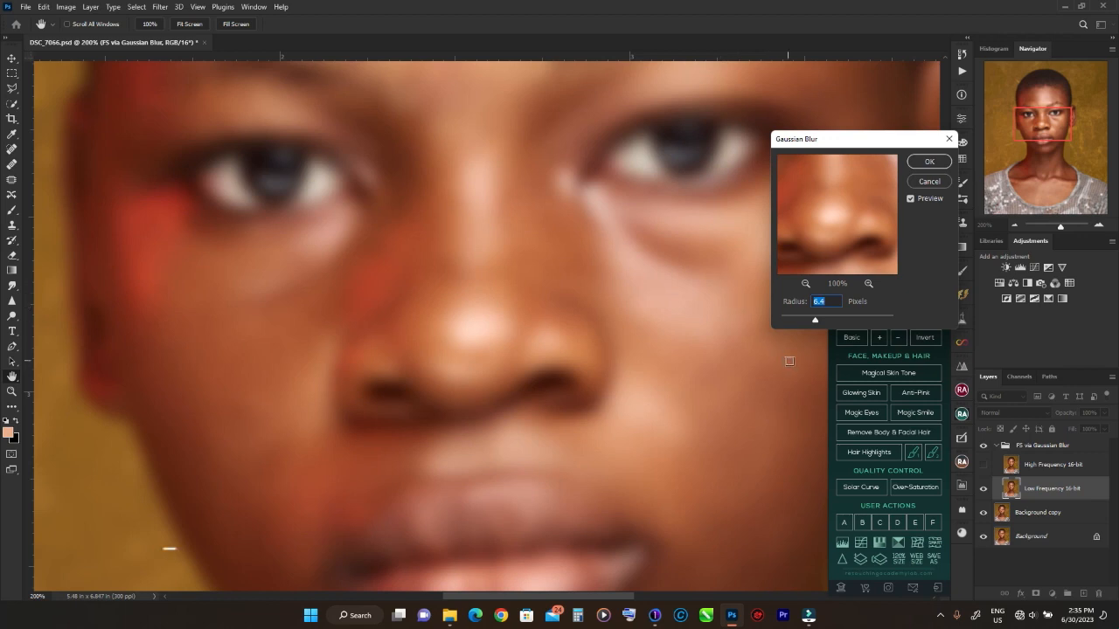
pyautogui.click(815, 322)
pyautogui.moveTo(816, 322); pyautogui.dragTo(811, 323)
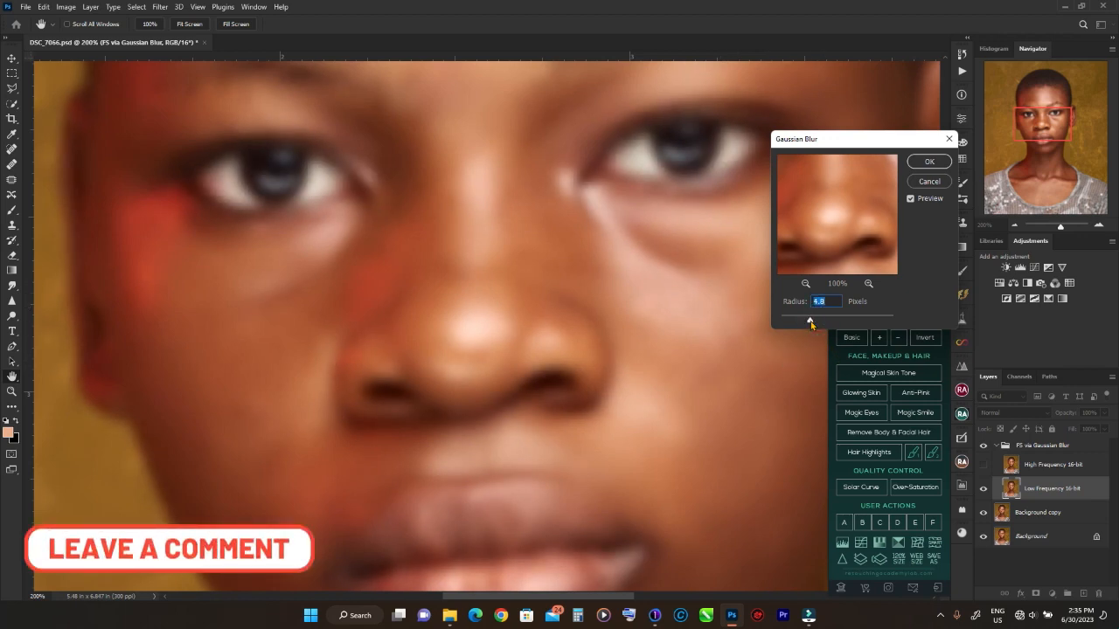
pyautogui.click(929, 161)
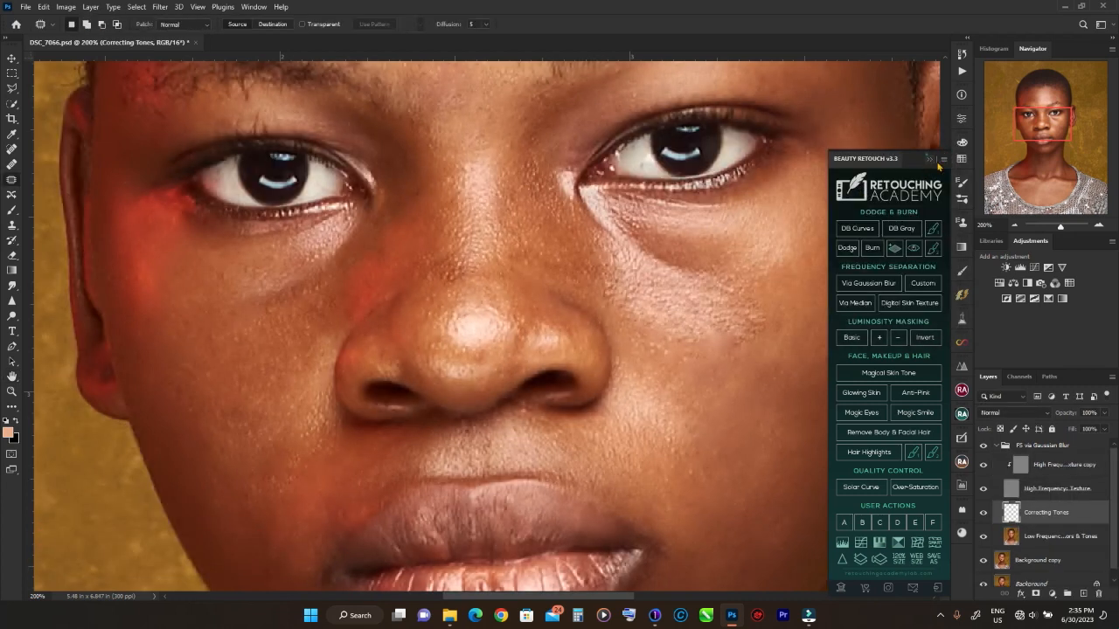
pyautogui.click(930, 160)
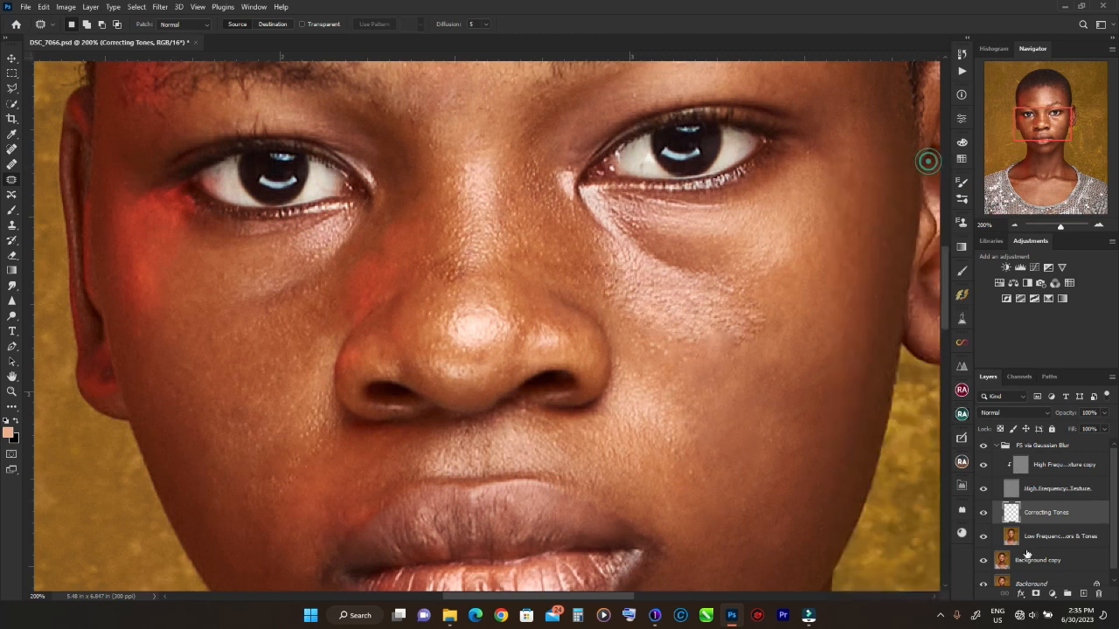
# Hide the High Frequency texture layer and choose the Mixer Brush for working on the Correcting Tones layer over the forehead
pyautogui.click(985, 491)
pyautogui.moveTo(1043, 124); pyautogui.dragTo(1034, 97)
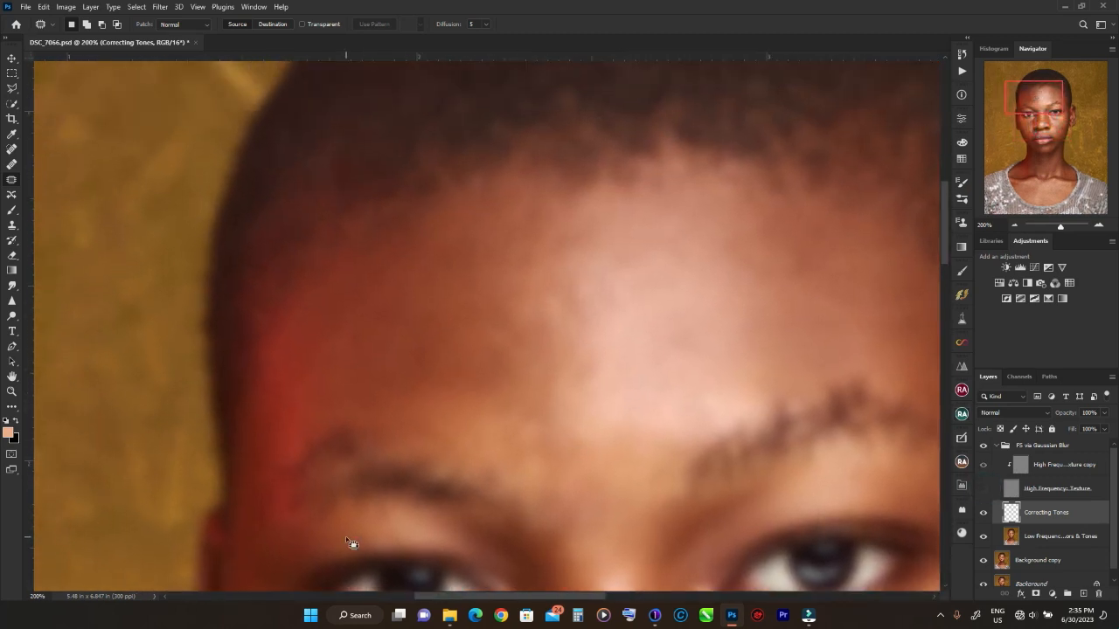
pyautogui.press('b')
pyautogui.hotkey('shift', 'b')
pyautogui.hotkey('shift', 'b')
pyautogui.hotkey('shift', 'b')
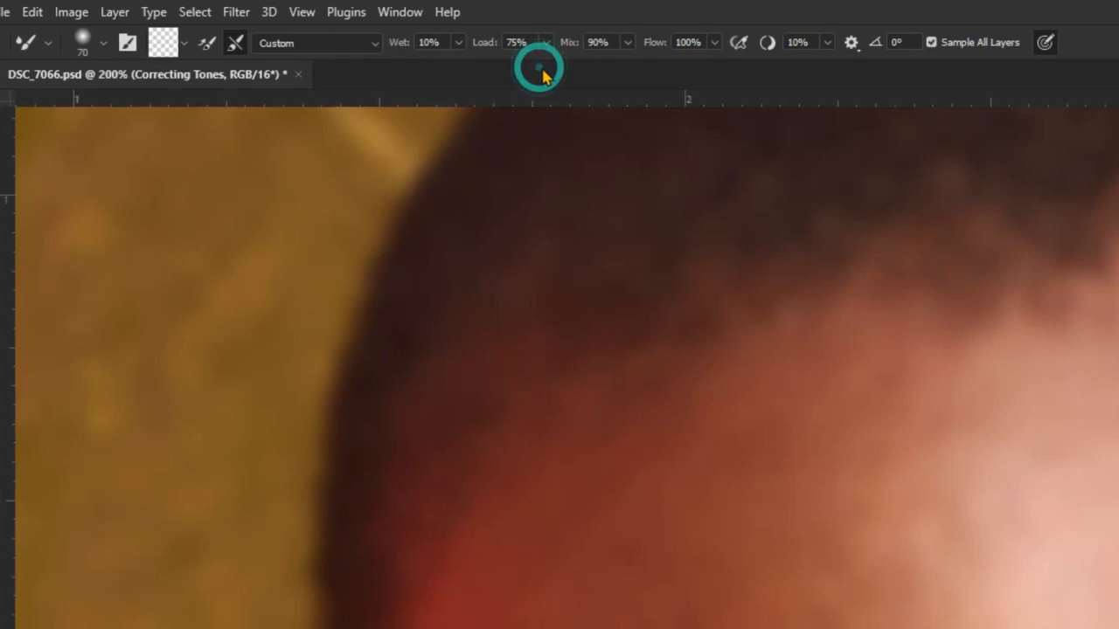
# Check the Mixer Brush's Wet, Load, Mix, Flow, smoothing and Sample All Layers settings
pyautogui.press('ctrl')
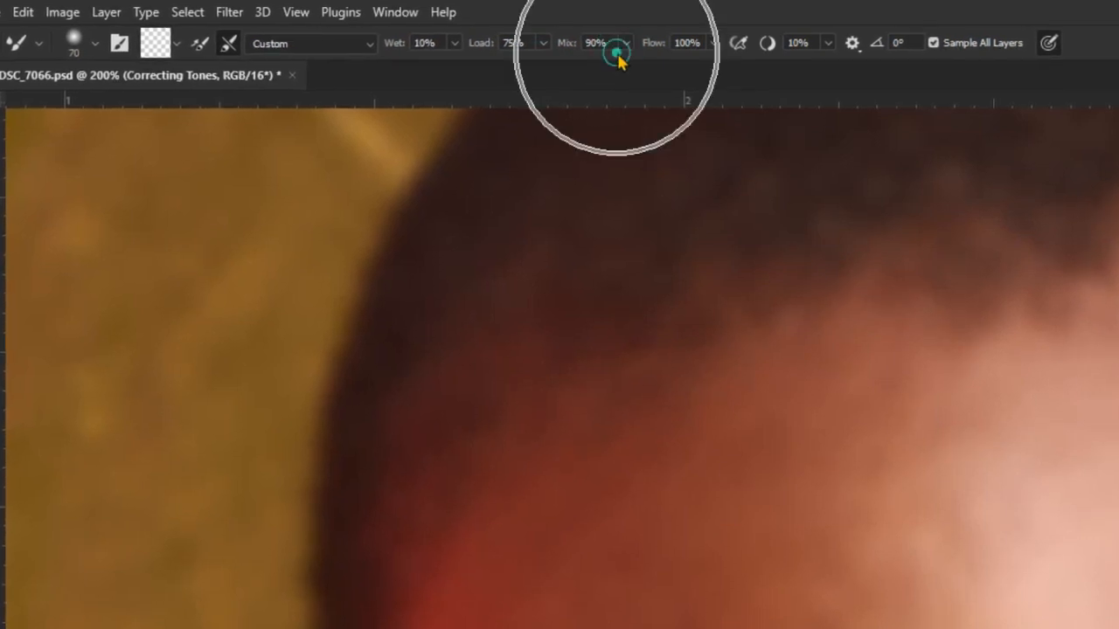
pyautogui.press('ctrl')
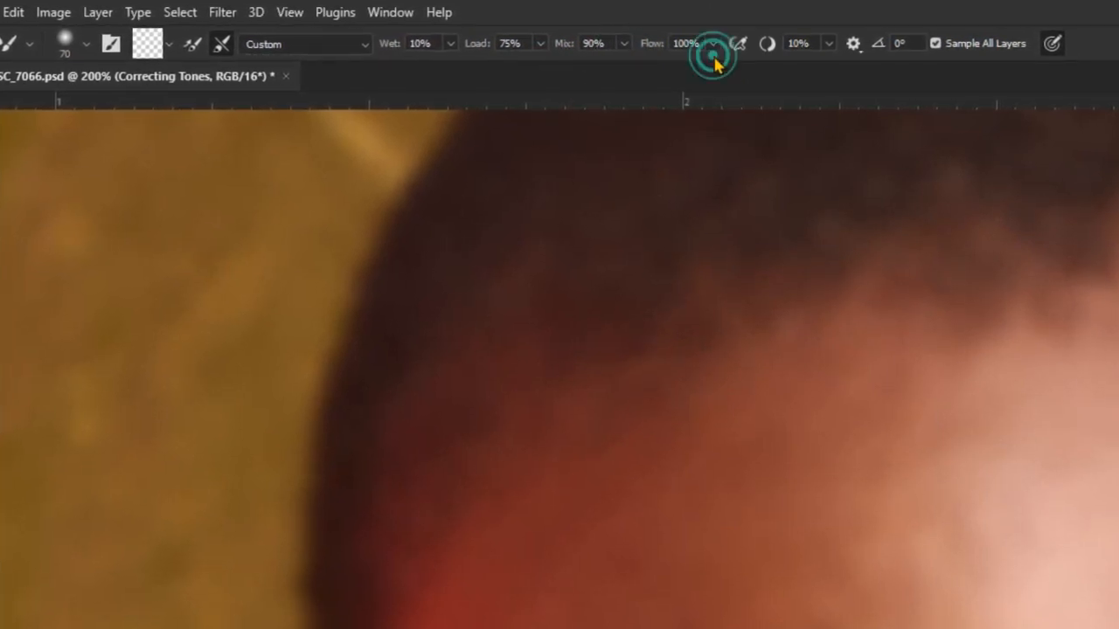
pyautogui.press('ctrl')
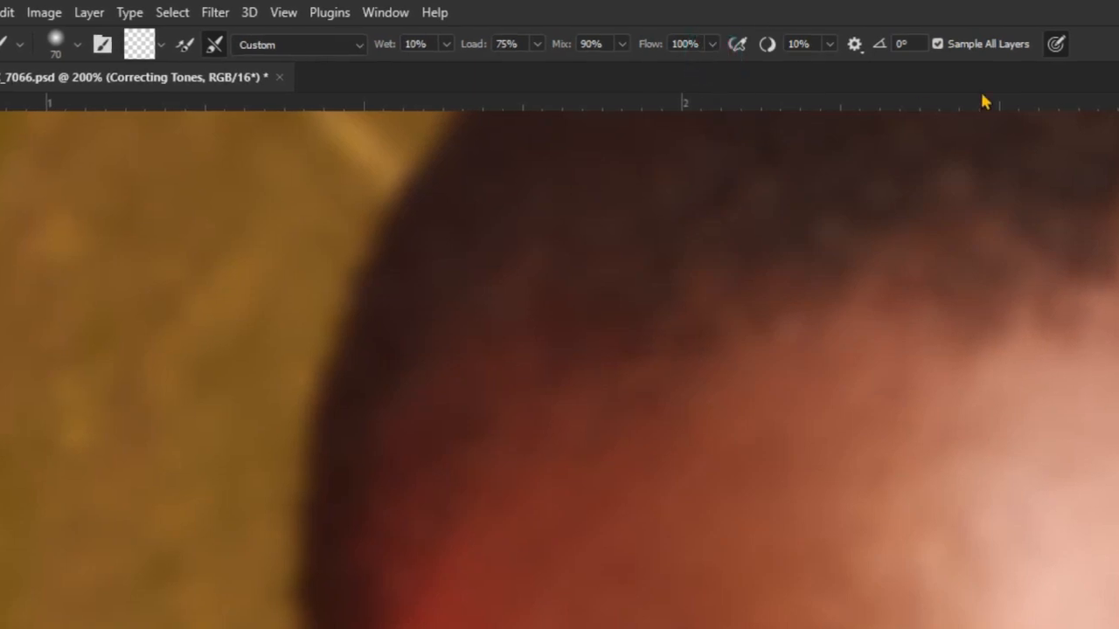
pyautogui.click(843, 73)
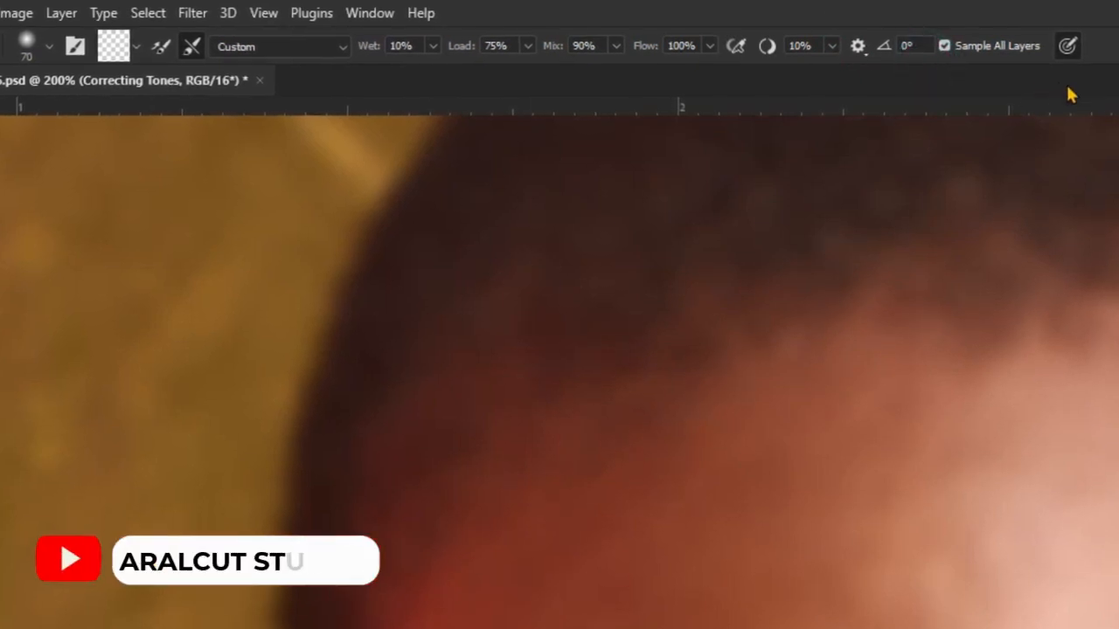
pyautogui.press('ctrl')
pyautogui.moveTo(1118, 619); pyautogui.dragTo(934, 617)
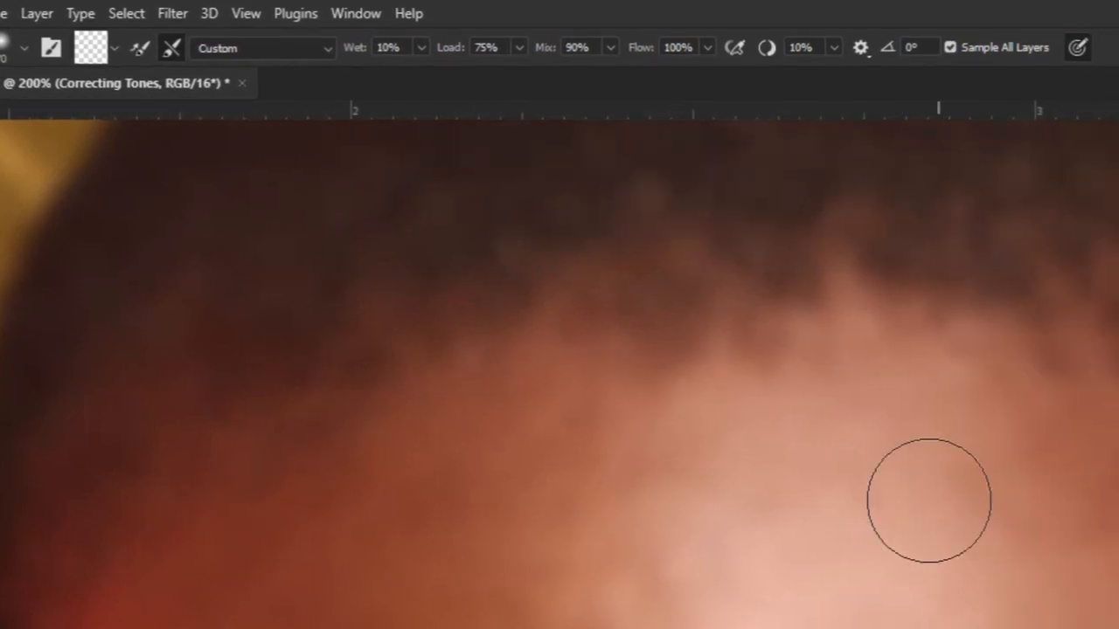
pyautogui.keyDown('ctrl'); pyautogui.click(900, 501); pyautogui.keyUp('ctrl')
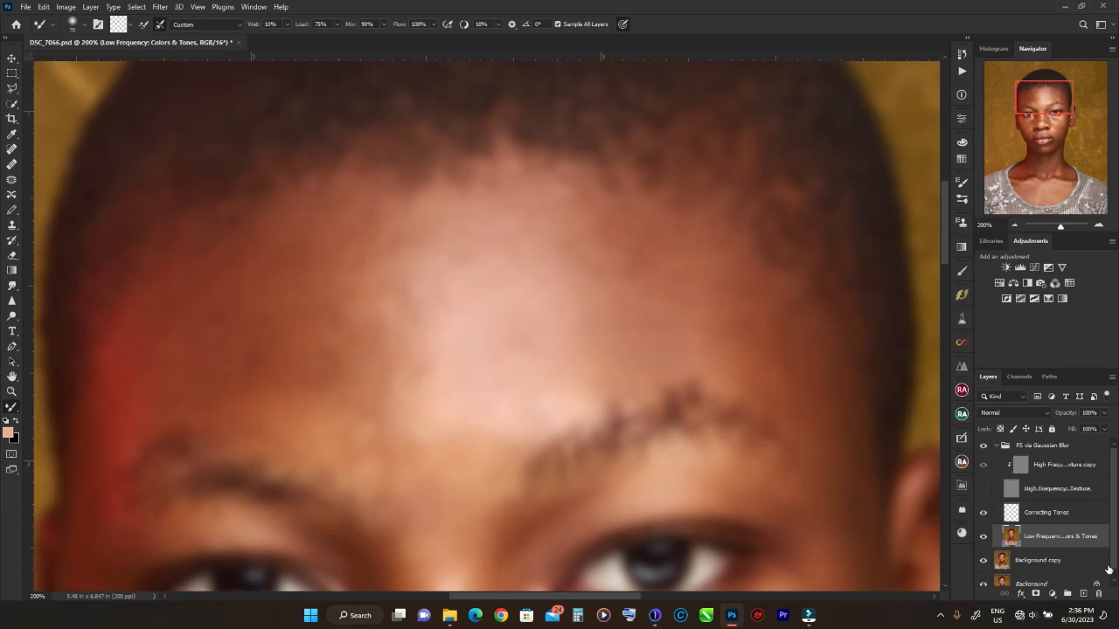
pyautogui.click(1045, 513)
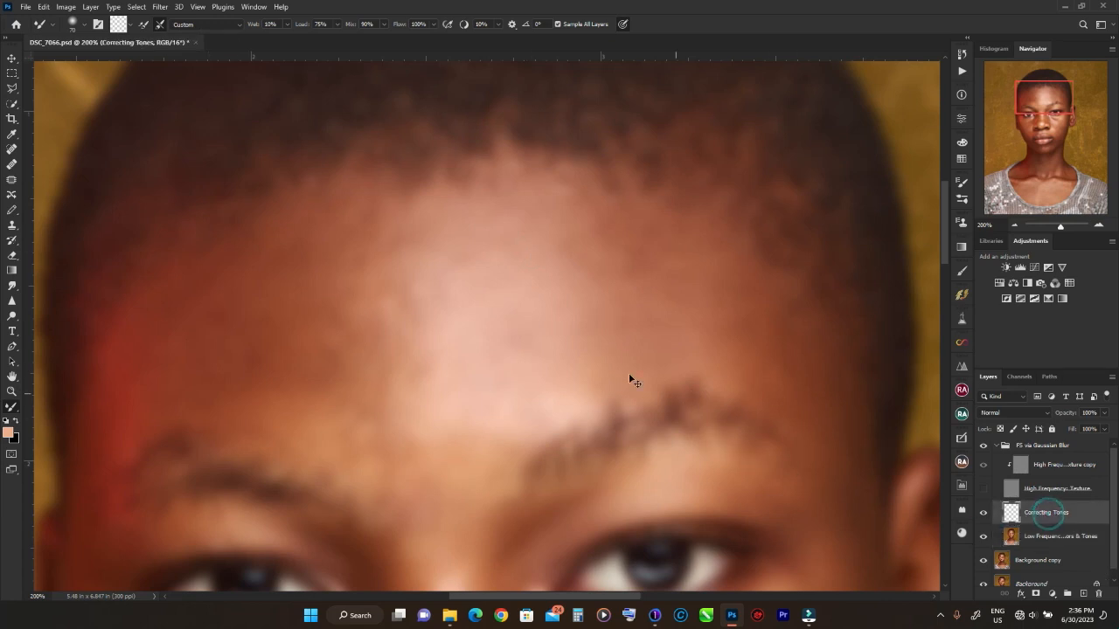
pyautogui.keyDown('ctrl'); pyautogui.click(518, 320); pyautogui.keyUp('ctrl')
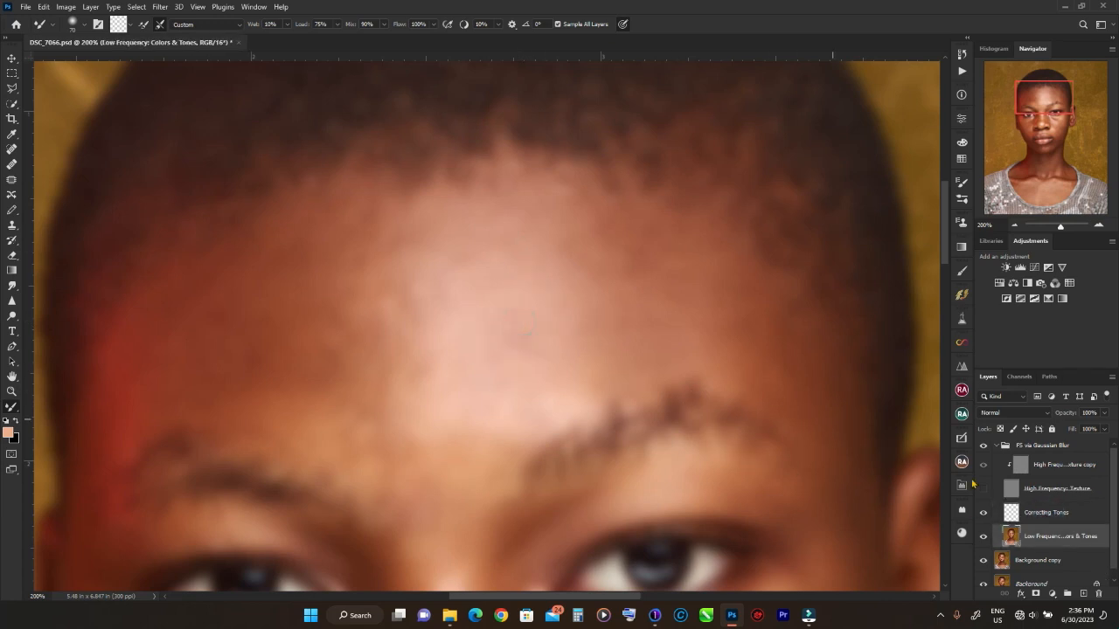
pyautogui.click(1046, 513)
# Enlarge the Mixer Brush to 125 px and blend the tones across the image-left half of the forehead
pyautogui.press(']')
pyautogui.press(']')
pyautogui.press(']')
pyautogui.press(']')
pyautogui.moveTo(505, 268)
pyautogui.mouseDown()
pyautogui.moveTo(510, 355)
pyautogui.moveTo(542, 292)
pyautogui.moveTo(552, 344)
pyautogui.moveTo(463, 332)
pyautogui.moveTo(428, 275)
pyautogui.moveTo(428, 356)
pyautogui.moveTo(381, 315)
pyautogui.moveTo(373, 255)
pyautogui.moveTo(428, 226)
pyautogui.moveTo(367, 214)
pyautogui.moveTo(345, 247)
pyautogui.moveTo(301, 245)
pyautogui.mouseUp()
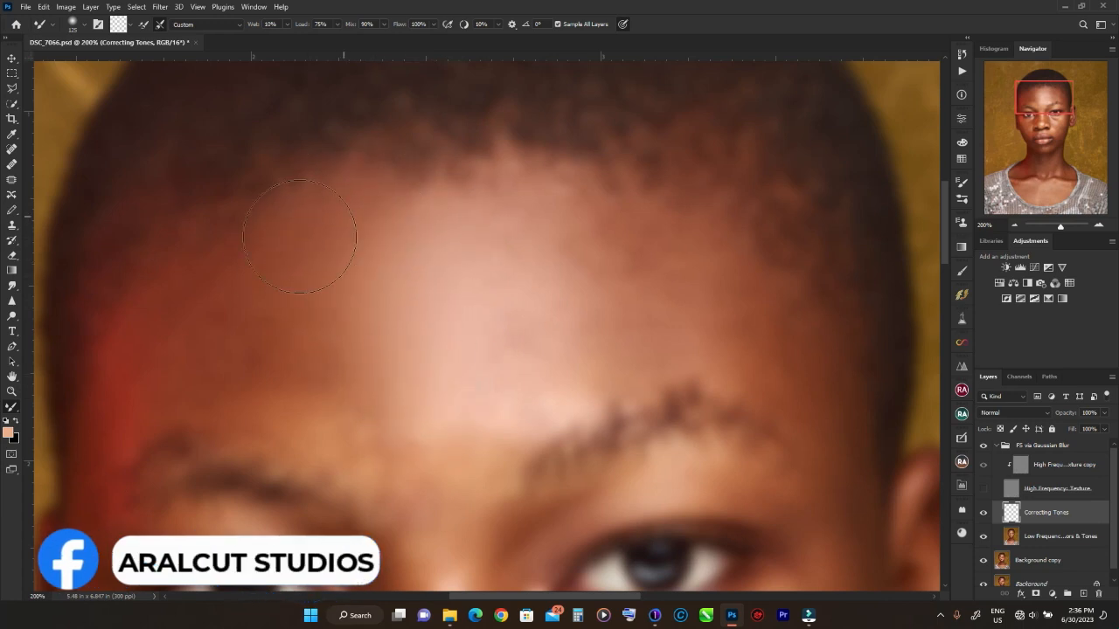
pyautogui.moveTo(208, 277)
pyautogui.mouseDown()
pyautogui.moveTo(256, 308)
pyautogui.moveTo(329, 283)
pyautogui.moveTo(346, 316)
pyautogui.moveTo(306, 413)
pyautogui.mouseUp()
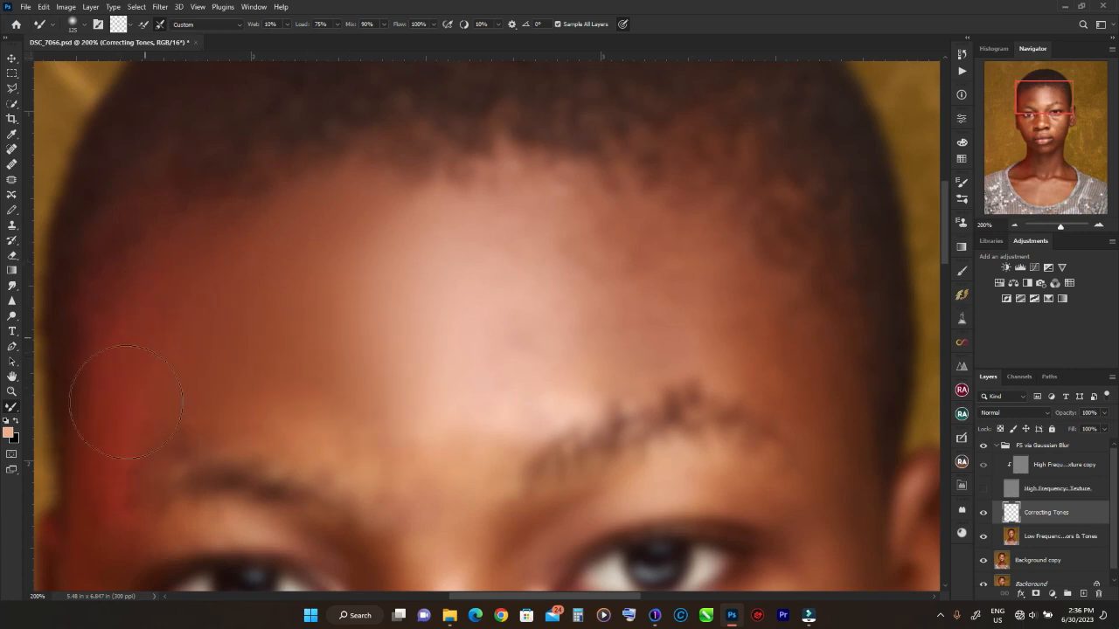
# Blend the tones over the centre and image-right side of the forehead, reducing the Mixer Brush to 90 px near the temple
pyautogui.press(']')
pyautogui.press(']')
pyautogui.press(']')
pyautogui.press('[')
pyautogui.press('[')
pyautogui.press('[')
pyautogui.press('[')
pyautogui.press('[')
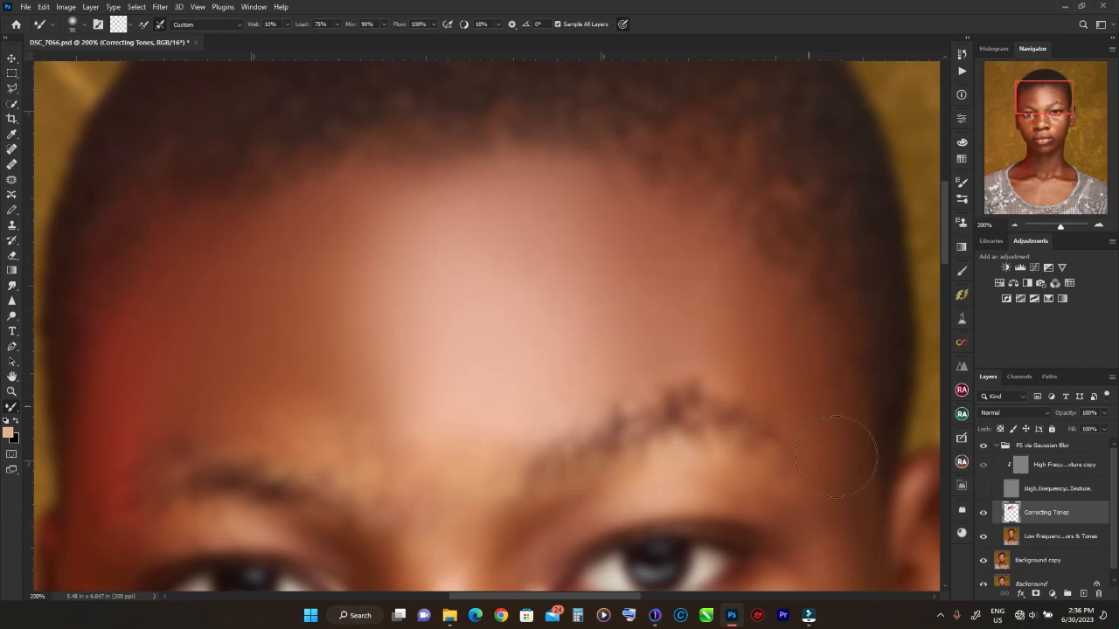
# Enlarge the Mixer Brush to 175 px and soften the forehead highlight just above and between the eyebrows
pyautogui.press(']')
pyautogui.press(']')
pyautogui.press(']')
pyautogui.press(']')
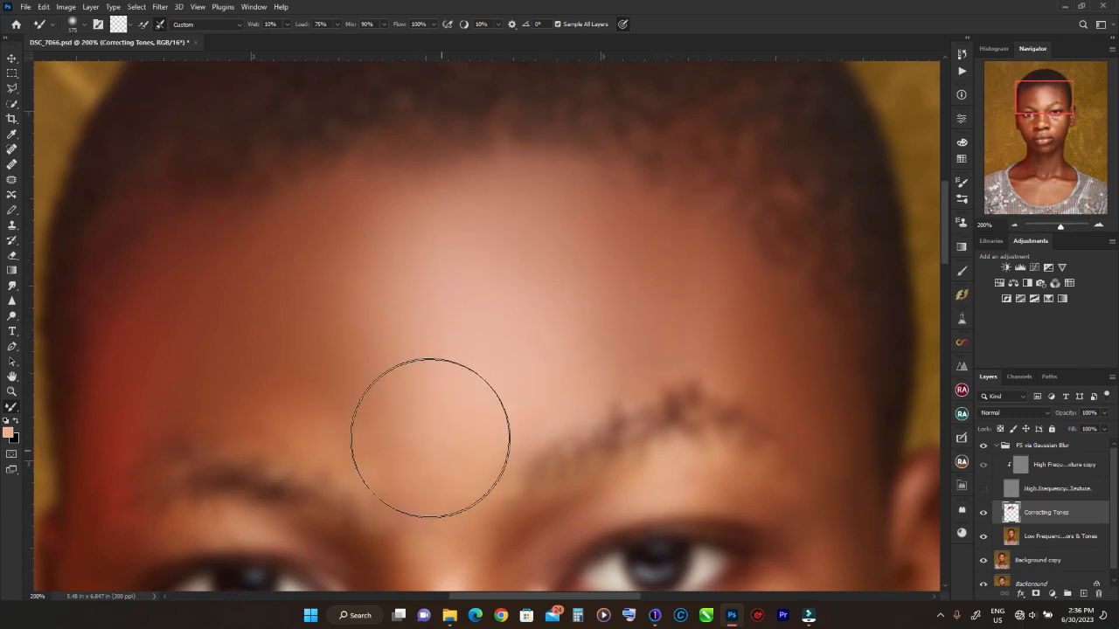
# Reduce the Mixer Brush to 80 px and smooth the tones around the image-right eyebrow
pyautogui.press('[')
pyautogui.press('[')
pyautogui.press('[')
pyautogui.press('[')
pyautogui.press('[')
pyautogui.scroll(-3, 369, 169)
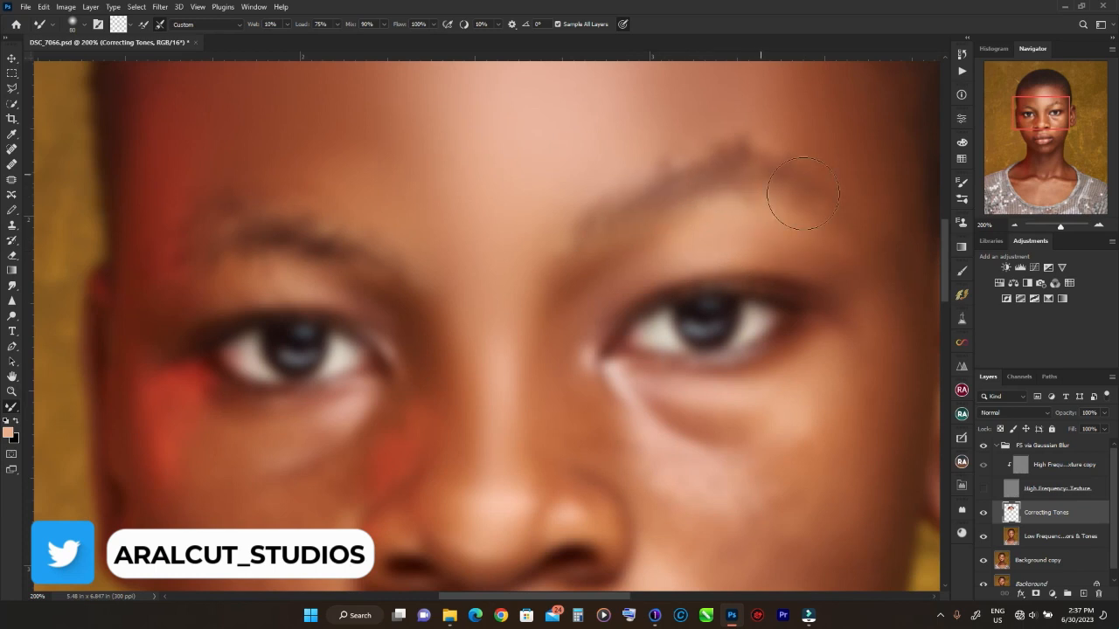
# Blend the tones on the image-left cheek and nose, reducing the Mixer Brush to 50 px for the skin beneath the eye
pyautogui.scroll(-3, 681, 227)
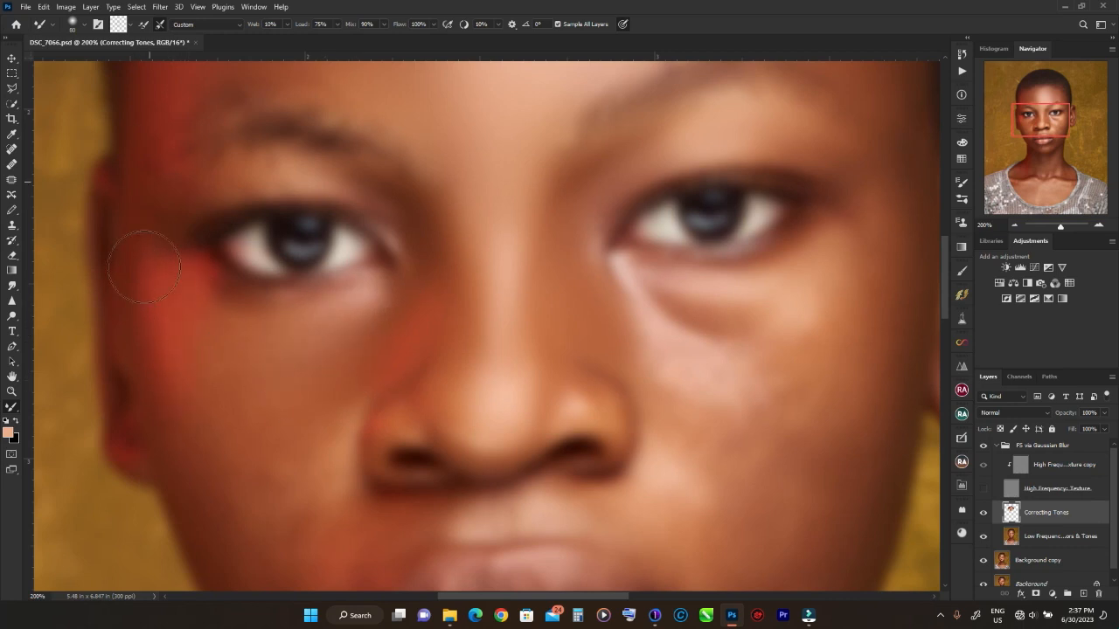
pyautogui.moveTo(317, 231); pyautogui.dragTo(321, 417)
pyautogui.moveTo(218, 450); pyautogui.dragTo(284, 252)
pyautogui.press('[')
pyautogui.press('[')
pyautogui.press('[')
pyautogui.press('[')
pyautogui.press('[')
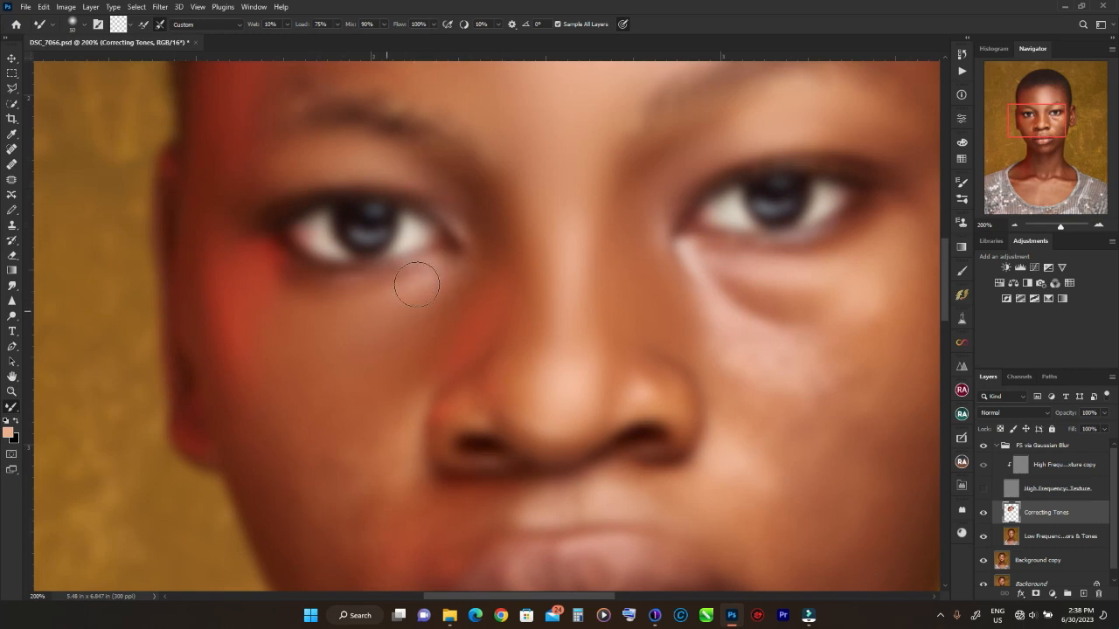
pyautogui.moveTo(591, 376); pyautogui.dragTo(587, 331)
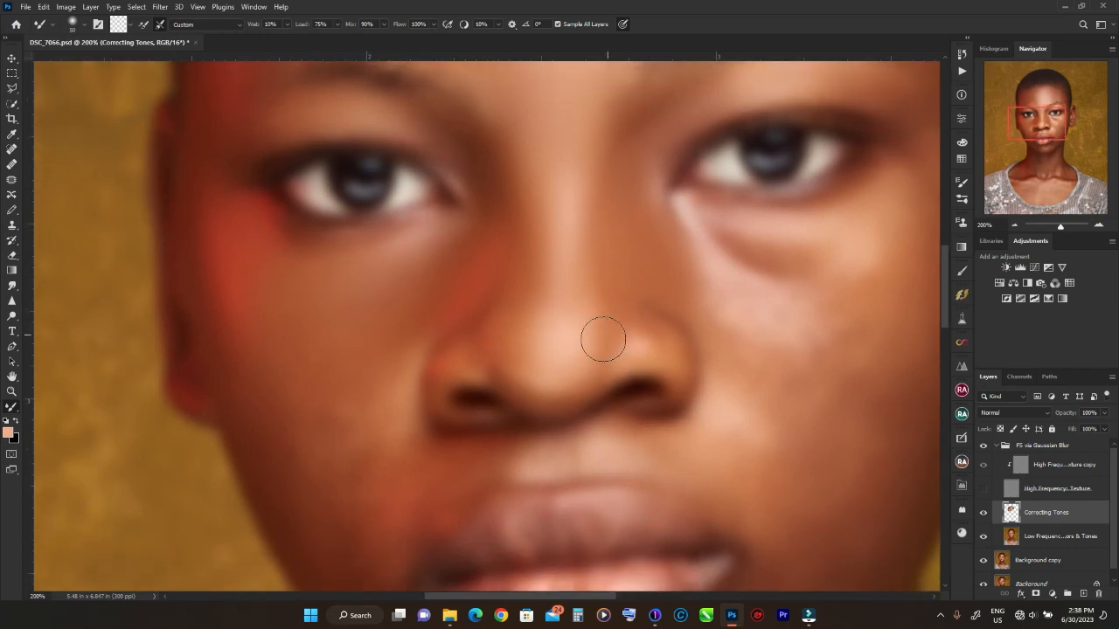
# Blend the under-eye shadow on the image-right side with a 70 px brush and the cheek below it with a 100 px brush
pyautogui.moveTo(675, 326); pyautogui.dragTo(483, 379)
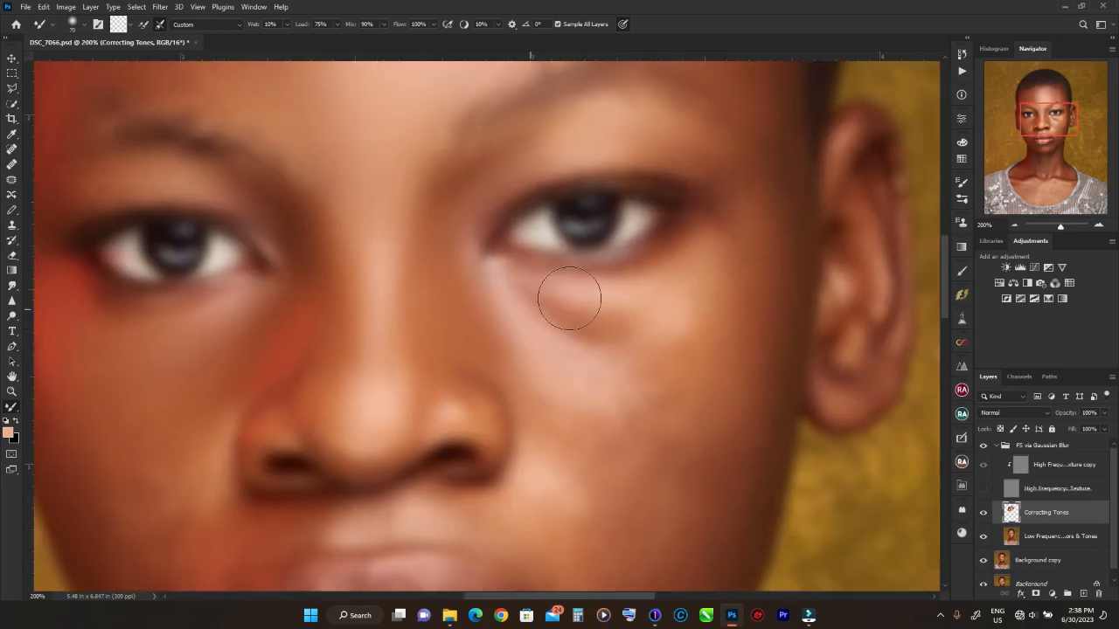
pyautogui.moveTo(574, 390)
pyautogui.mouseDown()
pyautogui.moveTo(622, 314)
pyautogui.moveTo(608, 290)
pyautogui.moveTo(703, 273)
pyautogui.moveTo(597, 384)
pyautogui.moveTo(694, 335)
pyautogui.moveTo(679, 325)
pyautogui.moveTo(582, 380)
pyautogui.moveTo(585, 321)
pyautogui.moveTo(531, 318)
pyautogui.moveTo(626, 297)
pyautogui.moveTo(510, 284)
pyautogui.moveTo(593, 315)
pyautogui.moveTo(529, 289)
pyautogui.mouseUp()
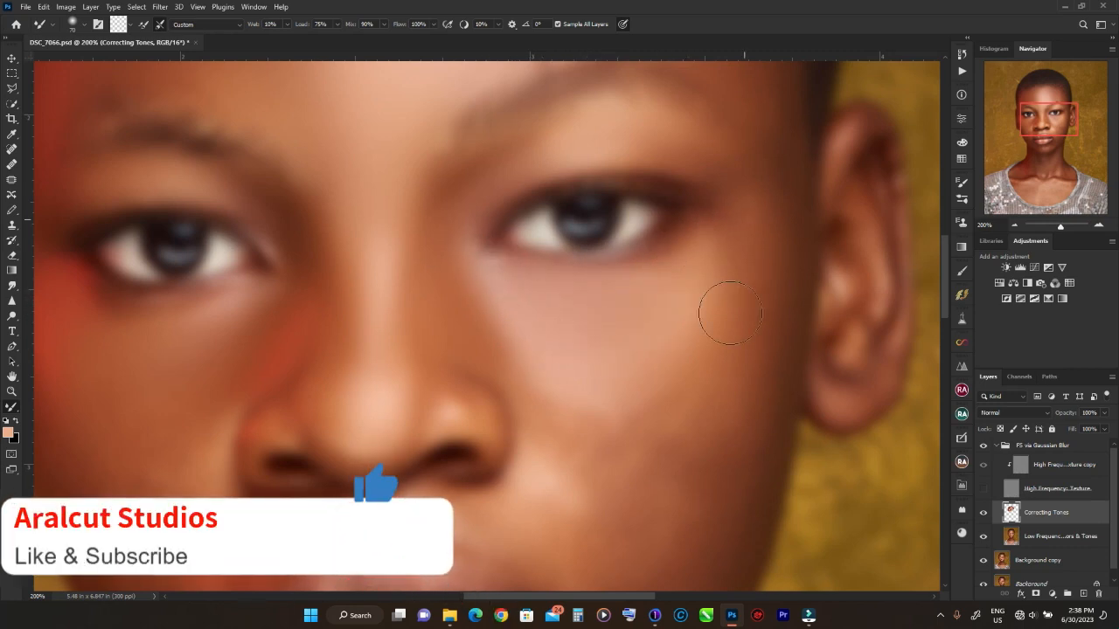
pyautogui.press(']')
pyautogui.press(']')
pyautogui.press(']')
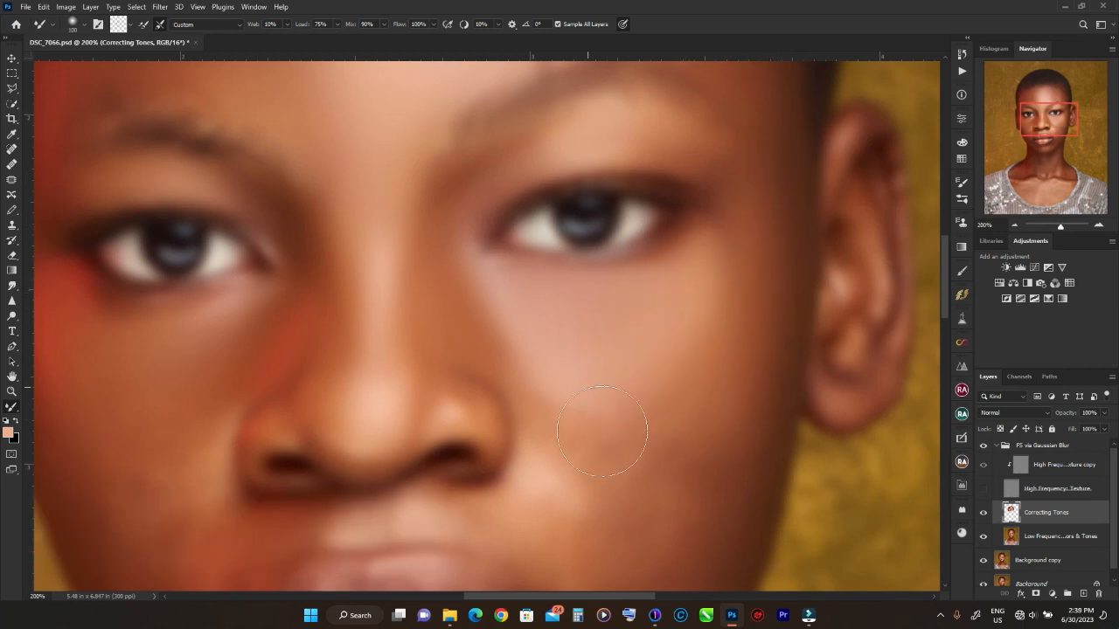
pyautogui.scroll(-3, 742, 399)
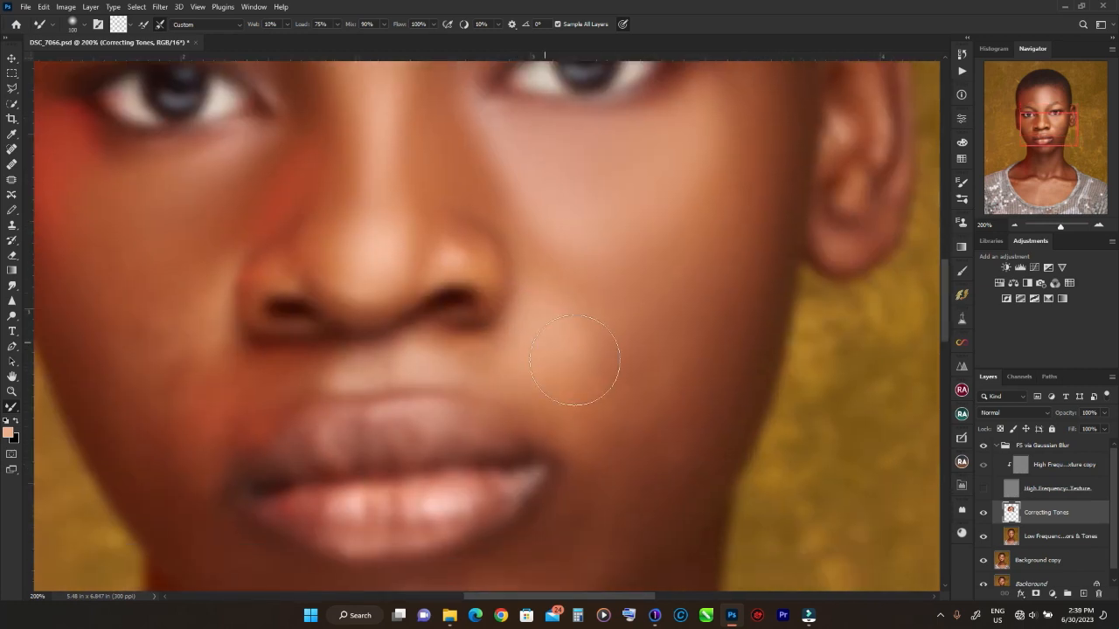
# Blend the tones beside the image-left corner of the mouth with a 70 px brush and over the adjacent cheek at 100 px
pyautogui.moveTo(642, 410); pyautogui.dragTo(787, 375)
pyautogui.press('[')
pyautogui.press('[')
pyautogui.press('[')
pyautogui.press('[')
pyautogui.press('[')
pyautogui.press('[')
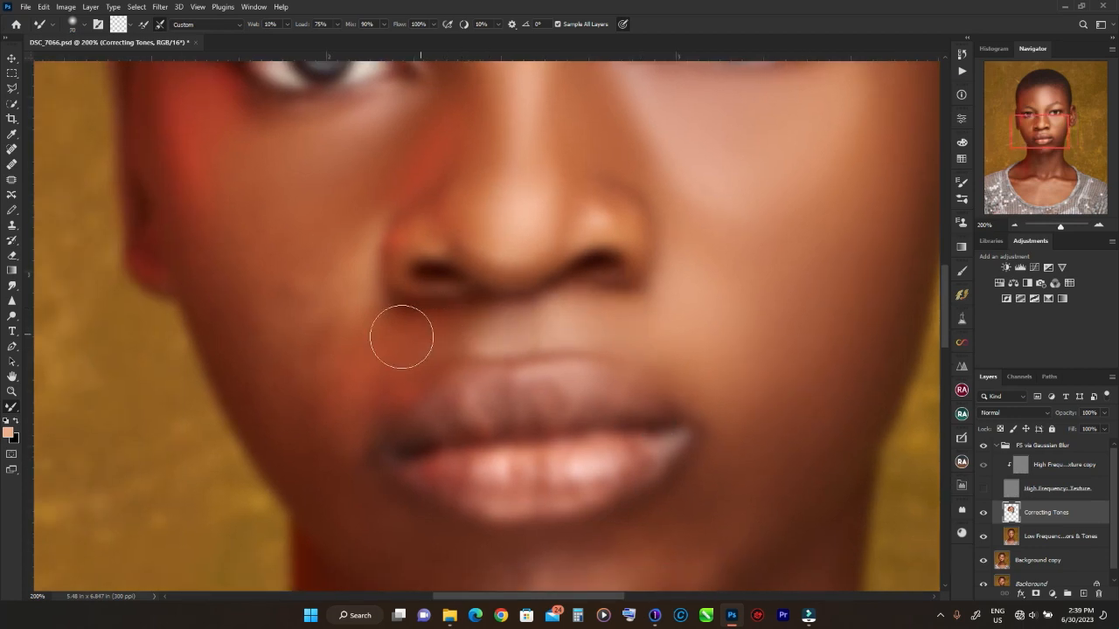
pyautogui.press(']')
pyautogui.press(']')
pyautogui.press(']')
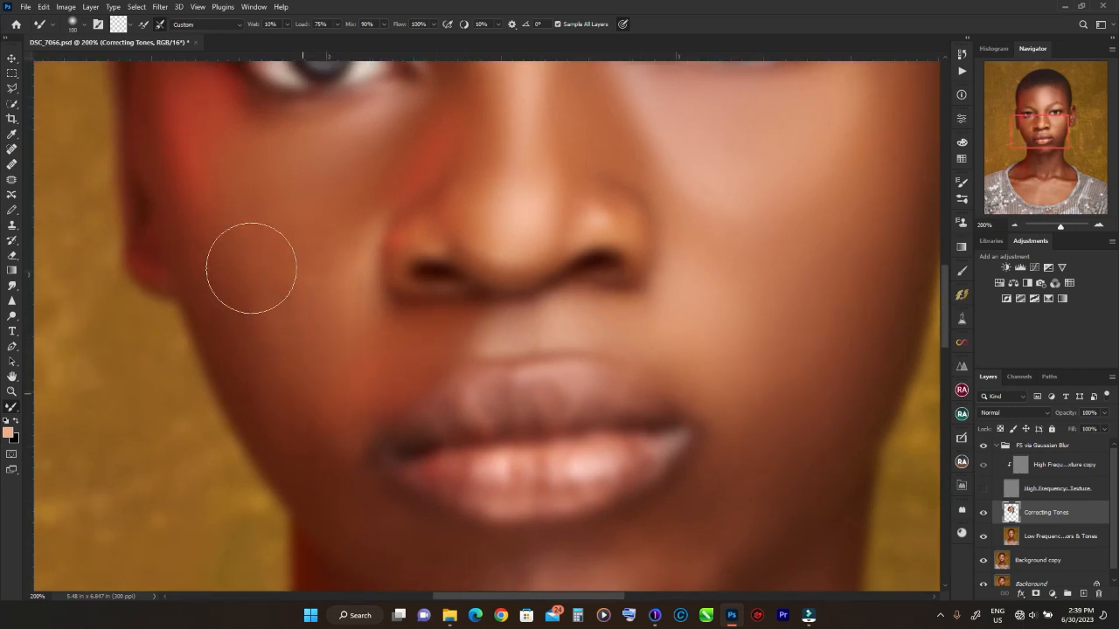
# Smooth the lip tones with a 40 px Mixer Brush and blend the chin beneath them at 100 px
pyautogui.moveTo(874, 115); pyautogui.dragTo(677, 280)
pyautogui.press('[')
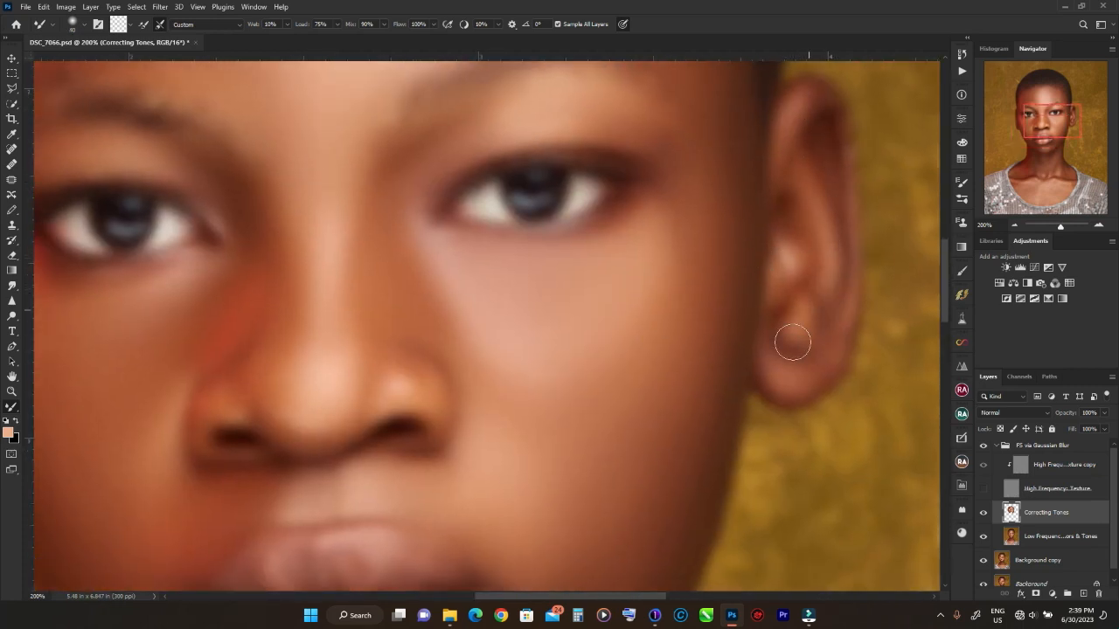
pyautogui.scroll(-5, 732, 317)
pyautogui.hscroll(-2, 731, 318)
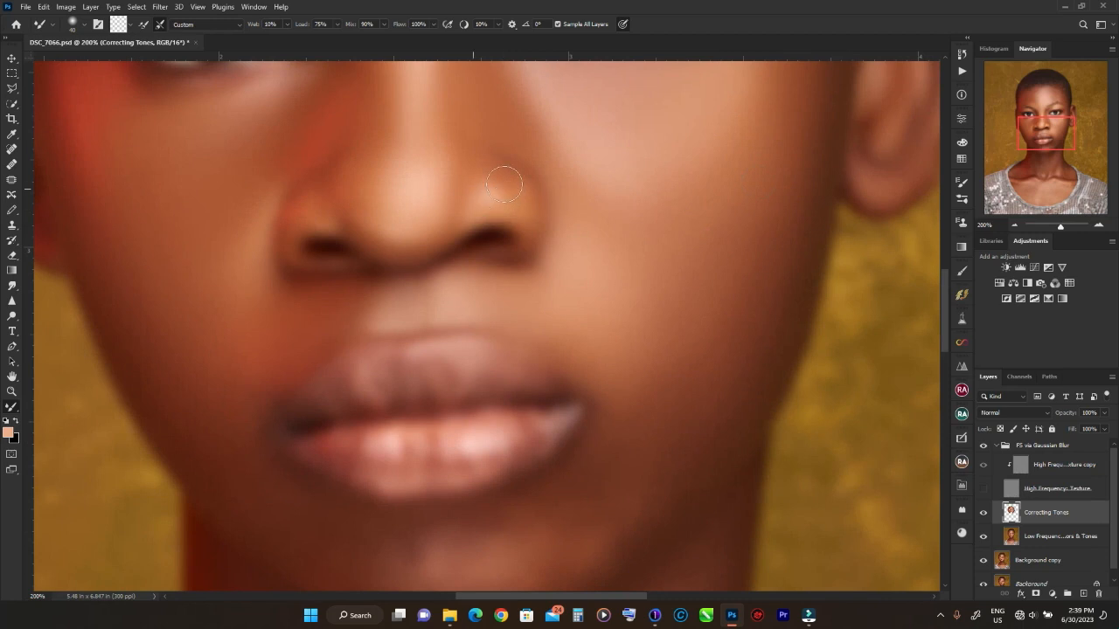
pyautogui.scroll(-3, 609, 359)
pyautogui.hscroll(-1, 609, 358)
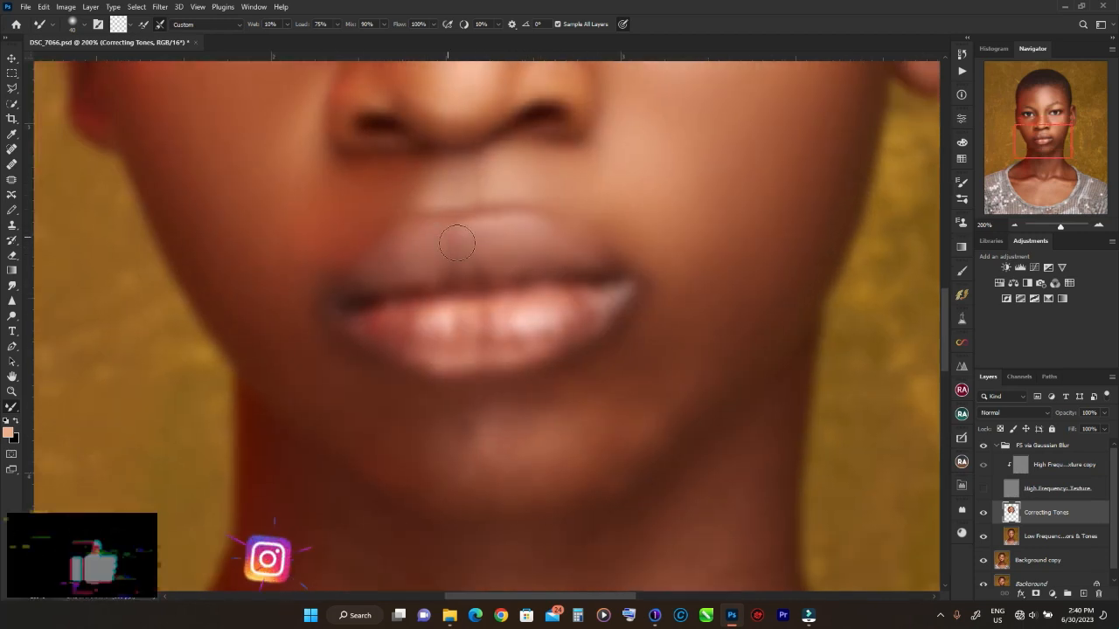
pyautogui.moveTo(580, 305)
pyautogui.mouseDown()
pyautogui.moveTo(488, 333)
pyautogui.moveTo(510, 324)
pyautogui.moveTo(536, 335)
pyautogui.moveTo(494, 334)
pyautogui.moveTo(519, 317)
pyautogui.moveTo(411, 340)
pyautogui.moveTo(451, 346)
pyautogui.mouseUp()
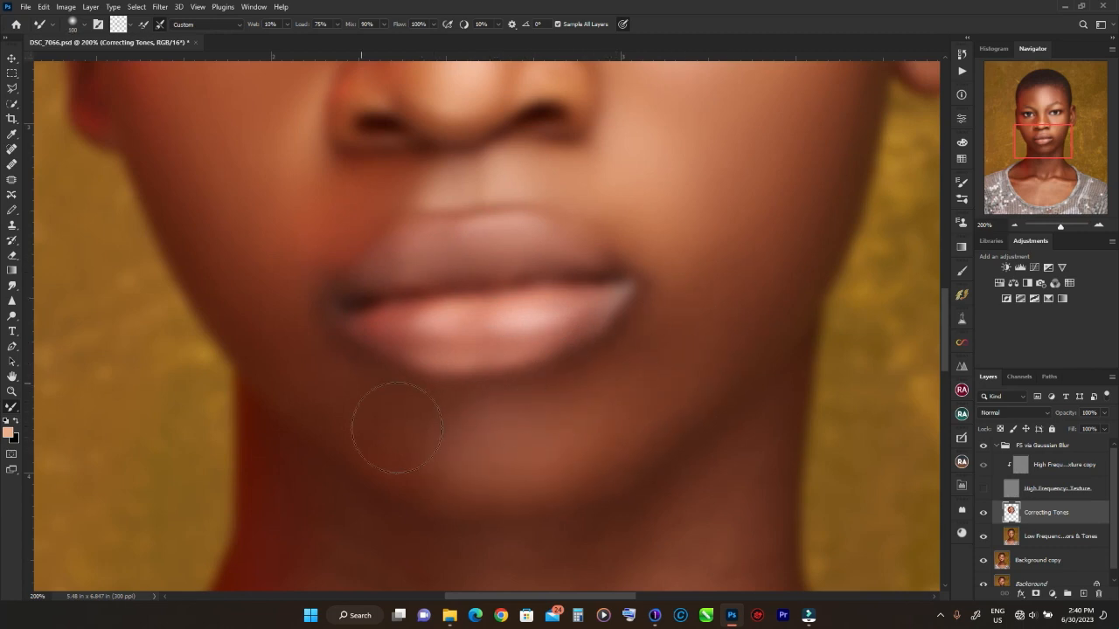
# Blend the uneven tones across the neck, image-left shoulder and collarbones with the 100 px Mixer Brush
pyautogui.scroll(-4, 484, 454)
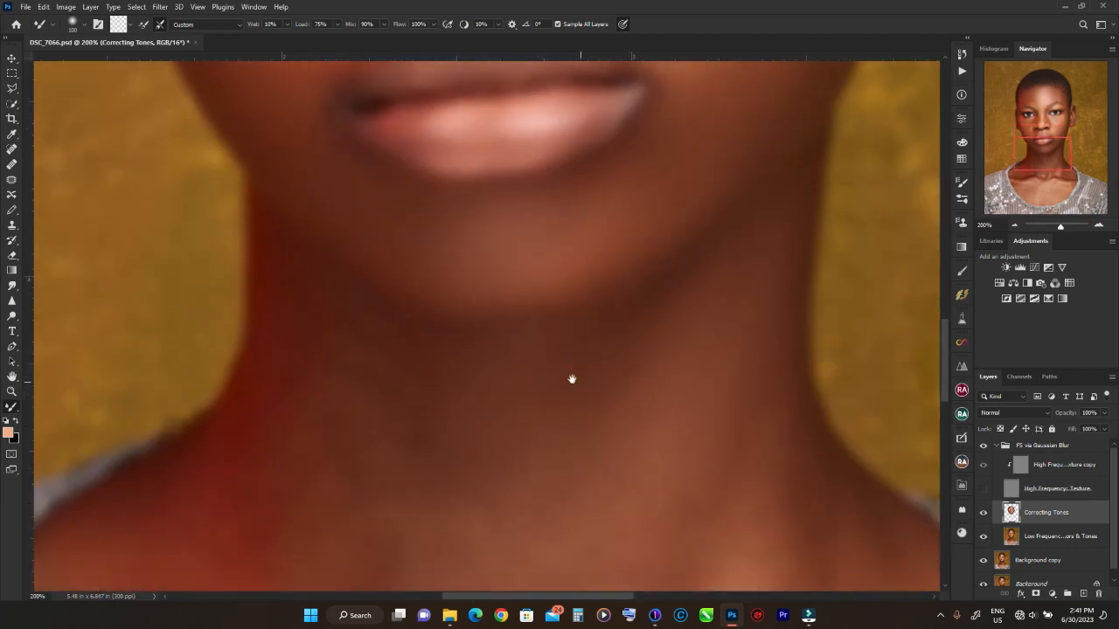
pyautogui.hscroll(-3, 571, 377)
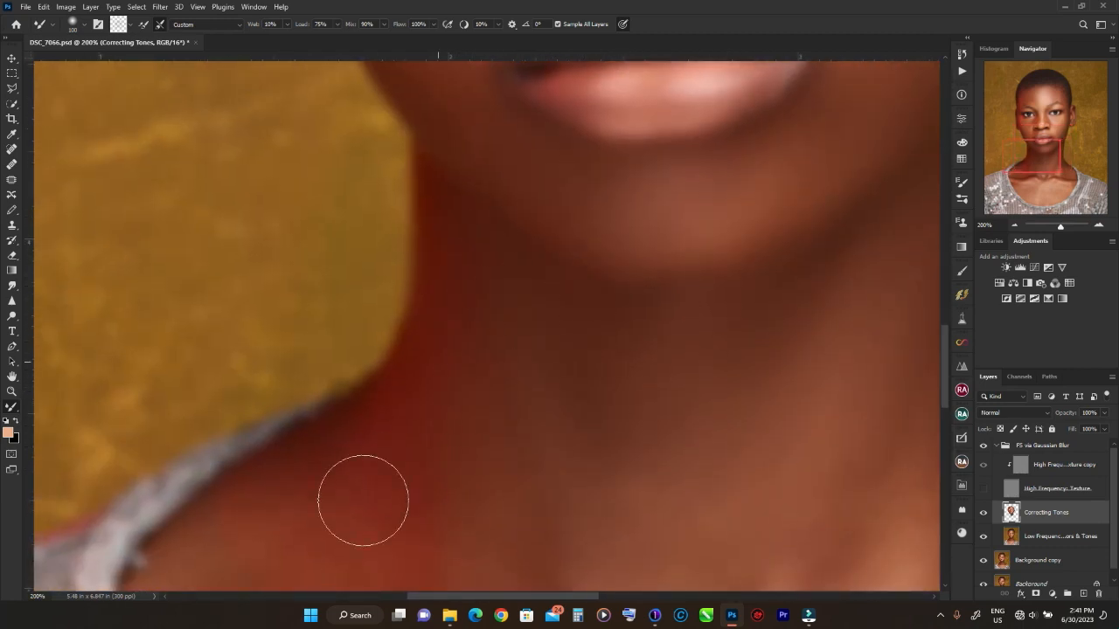
pyautogui.scroll(-5, 361, 499)
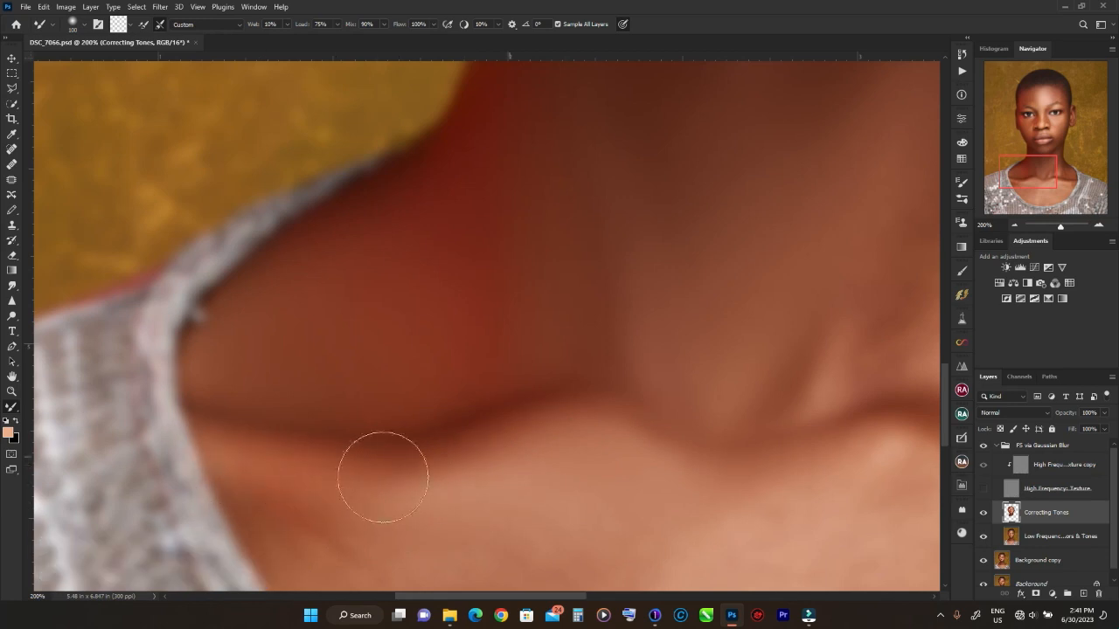
pyautogui.moveTo(449, 453); pyautogui.dragTo(142, 598)
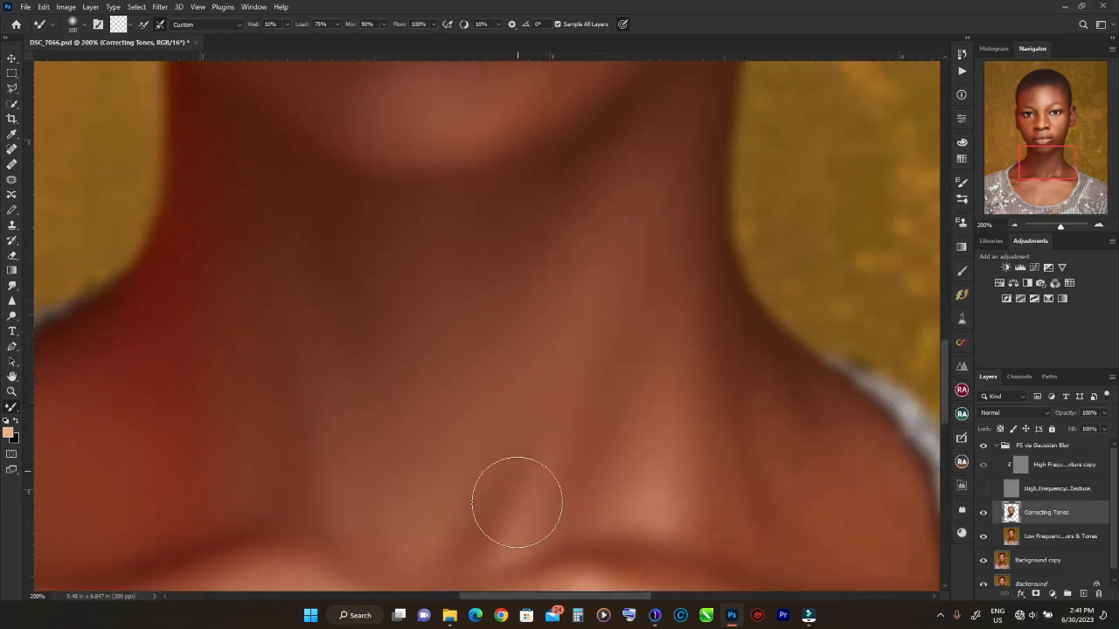
pyautogui.moveTo(658, 518); pyautogui.dragTo(624, 346)
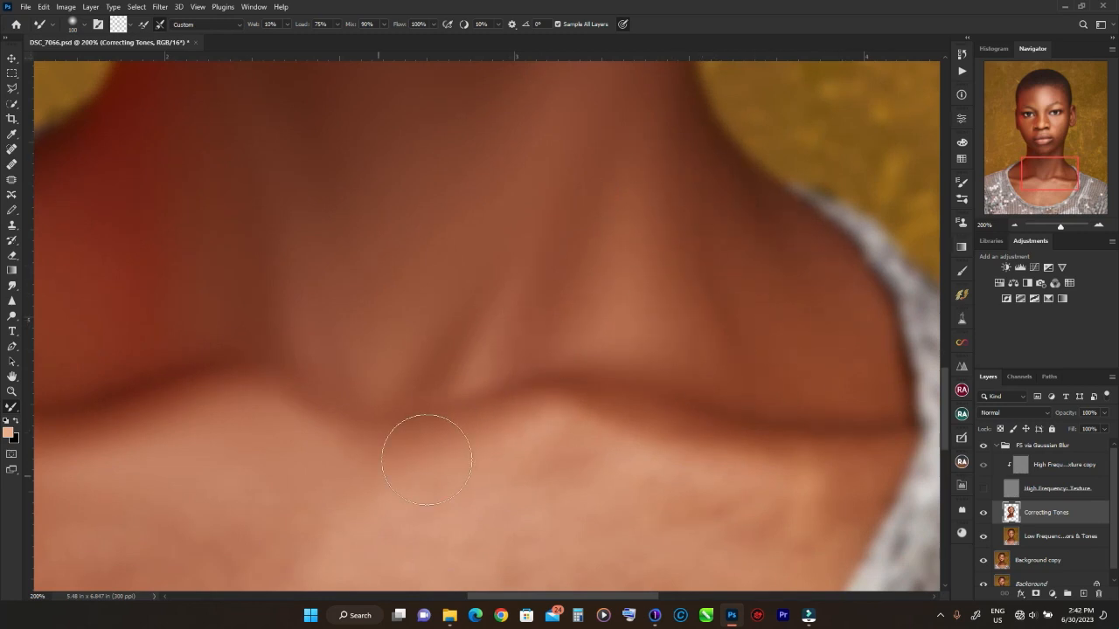
pyautogui.moveTo(752, 433)
pyautogui.mouseDown()
pyautogui.moveTo(764, 252)
pyautogui.moveTo(782, 234)
pyautogui.mouseUp()
# Enlarge the Mixer Brush to 150 px and smooth the blotchy skin tones across the whole chest
pyautogui.press(']')
pyautogui.press(']')
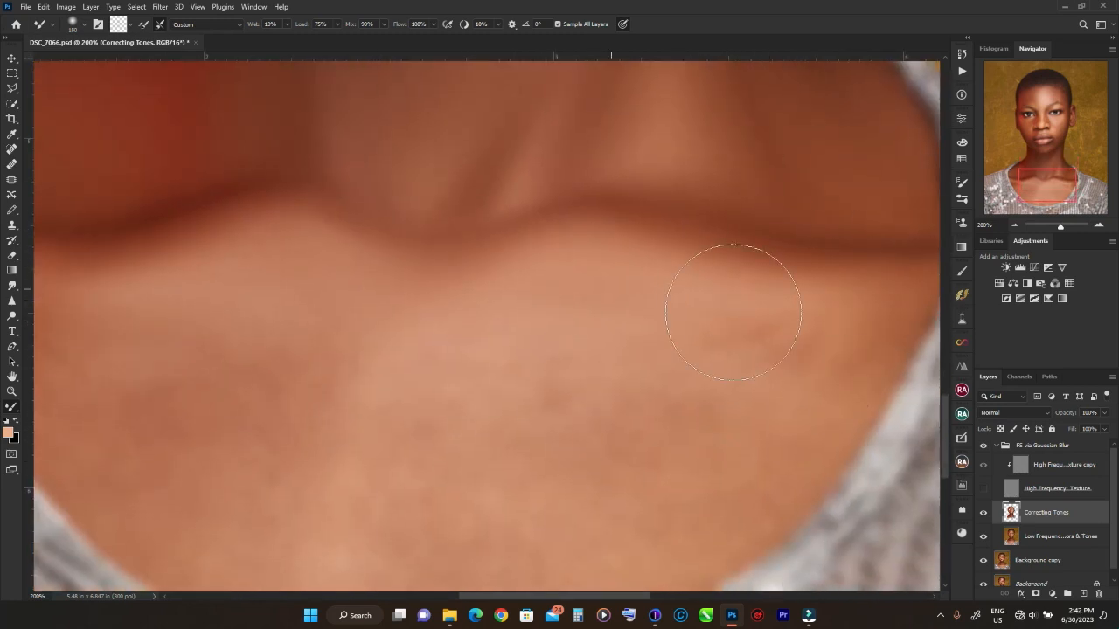
pyautogui.moveTo(583, 449)
pyautogui.mouseDown()
pyautogui.moveTo(471, 372)
pyautogui.moveTo(771, 283)
pyautogui.mouseUp()
pyautogui.moveTo(301, 243); pyautogui.dragTo(457, 322)
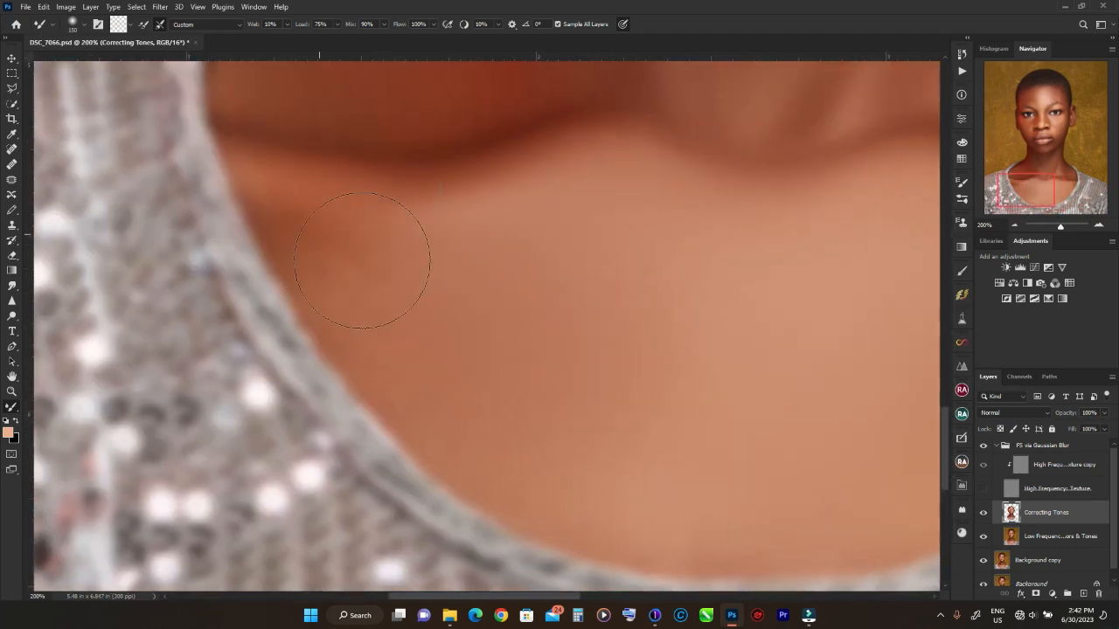
pyautogui.moveTo(651, 251); pyautogui.dragTo(432, 585)
pyautogui.moveTo(641, 74); pyautogui.dragTo(483, 524)
pyautogui.moveTo(668, 118); pyautogui.dragTo(580, 395)
pyautogui.moveTo(288, 127); pyautogui.dragTo(616, 266)
pyautogui.moveTo(601, 171); pyautogui.dragTo(594, 281)
pyautogui.moveTo(723, 568); pyautogui.dragTo(669, 131)
pyautogui.moveTo(644, 381); pyautogui.dragTo(686, 262)
# Show the High Frequency Texture layer again and collapse the FS via Gaussian Blur group
pyautogui.hotkey('ctrl', '-')
pyautogui.hotkey('ctrl', '-')
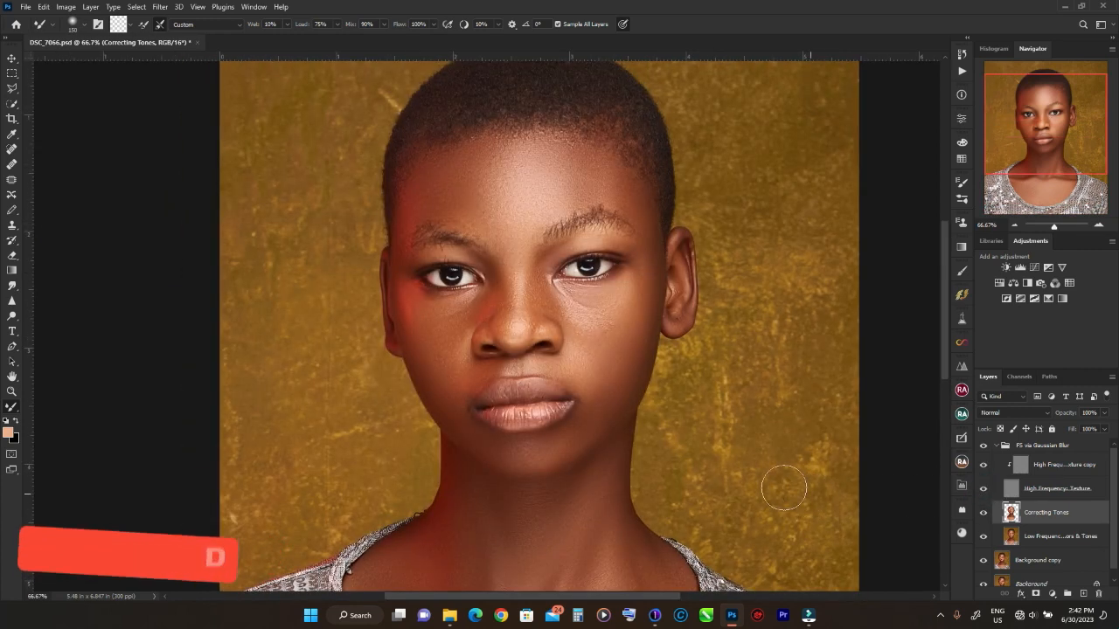
pyautogui.moveTo(694, 495); pyautogui.dragTo(686, 442)
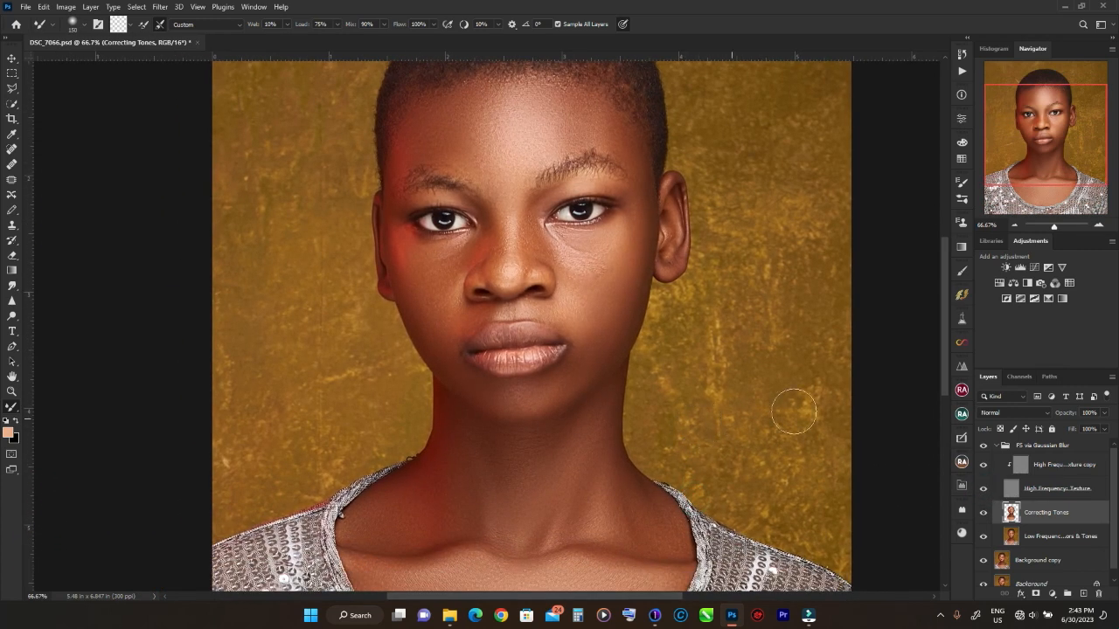
pyautogui.click(999, 447)
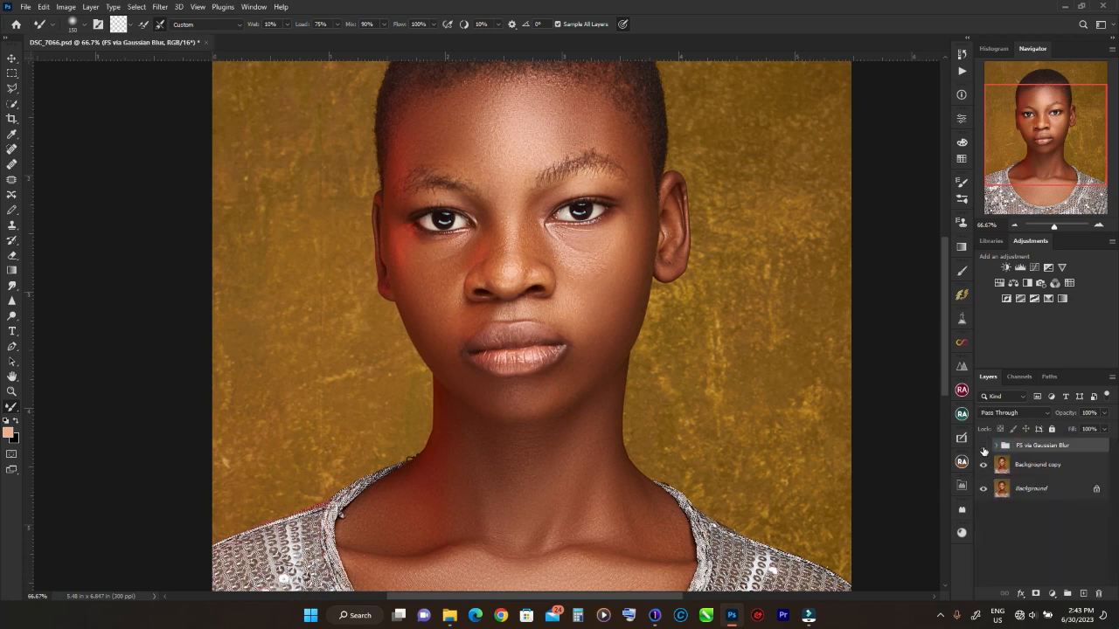
# Compare the portrait with and without the FS via Gaussian Blur group
pyautogui.click(983, 447)
pyautogui.click(984, 447)
pyautogui.click(983, 447)
pyautogui.click(983, 447)
pyautogui.click(984, 447)
pyautogui.click(984, 447)
pyautogui.click(984, 446)
pyautogui.click(983, 447)
pyautogui.hotkey('ctrl', '-')
pyautogui.hotkey('ctrl', '-')
pyautogui.hotkey('ctrl', '+')
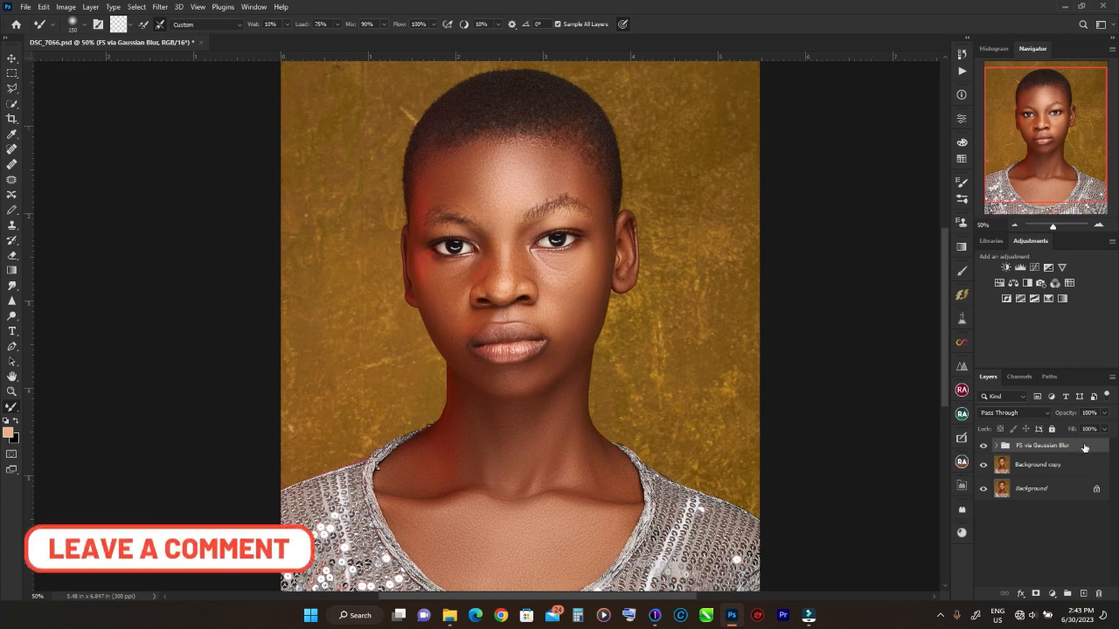
# Add a Curves adjustment above the group, raise the RGB curve to output 236 at input 120, and turn its mask black
pyautogui.click(1034, 268)
pyautogui.moveTo(889, 223); pyautogui.dragTo(887, 186)
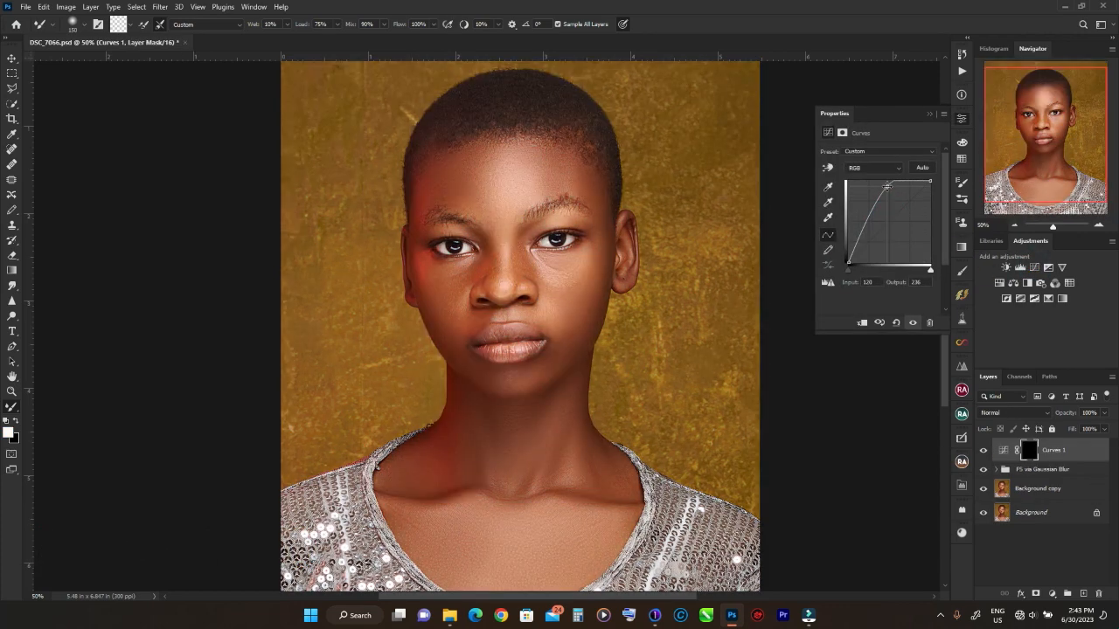
pyautogui.hotkey('ctrl', '+')
pyautogui.hotkey('ctrl', '+')
pyautogui.hotkey('ctrl', '+')
pyautogui.hotkey('ctrl', '+')
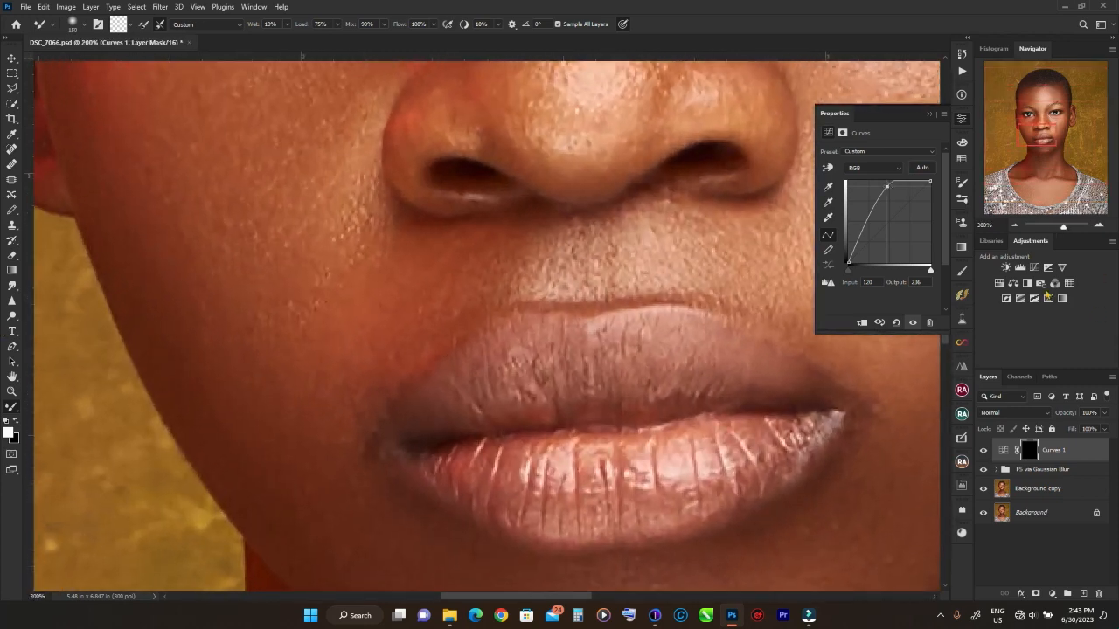
pyautogui.click(932, 114)
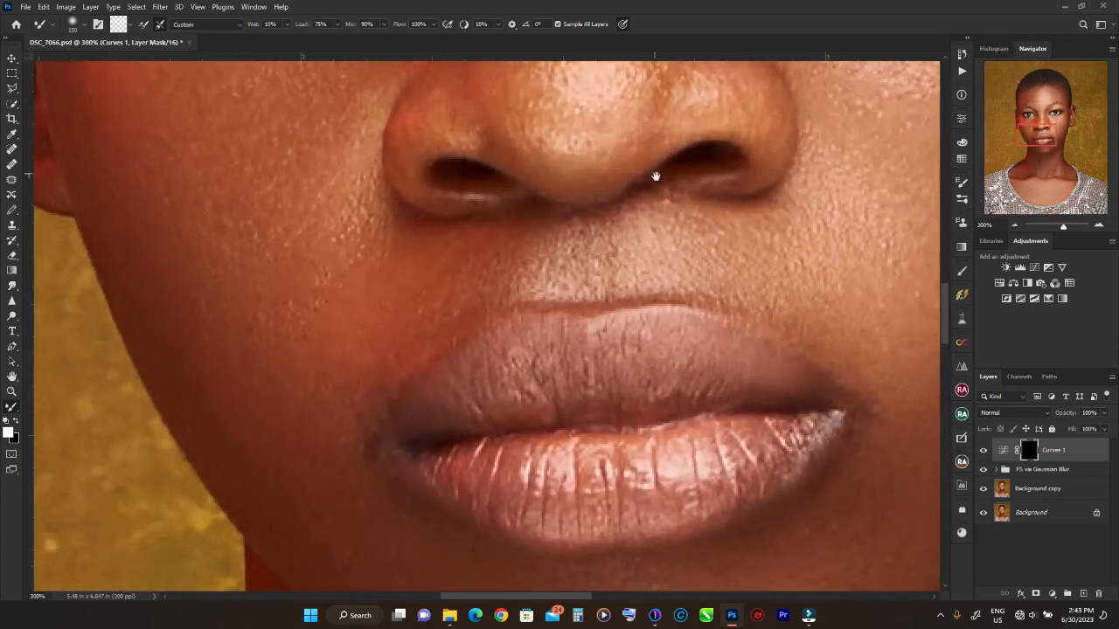
# Paint white on the Curves mask with a 30% opacity brush to brighten the image-right eye's white and iris
pyautogui.moveTo(655, 175); pyautogui.dragTo(603, 472)
pyautogui.moveTo(626, 381)
pyautogui.mouseDown()
pyautogui.moveTo(536, 292)
pyautogui.moveTo(483, 198)
pyautogui.mouseUp()
pyautogui.press('b')
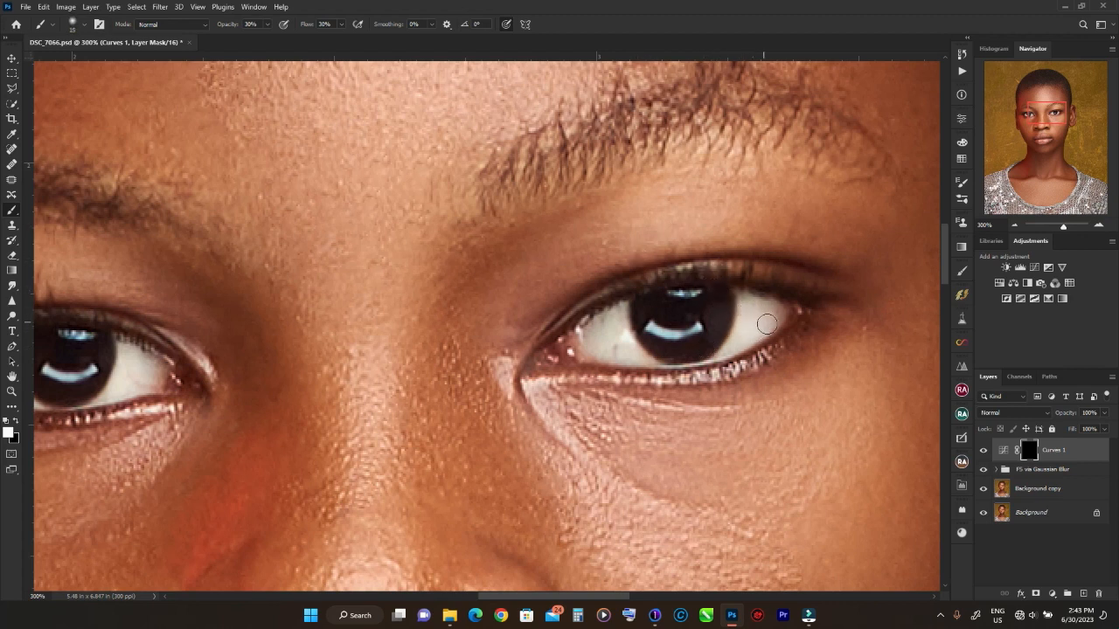
pyautogui.moveTo(741, 306)
pyautogui.mouseDown()
pyautogui.moveTo(731, 348)
pyautogui.moveTo(746, 299)
pyautogui.moveTo(674, 333)
pyautogui.moveTo(655, 326)
pyautogui.moveTo(670, 334)
pyautogui.moveTo(690, 296)
pyautogui.moveTo(682, 336)
pyautogui.mouseUp()
pyautogui.moveTo(608, 343)
pyautogui.mouseDown()
pyautogui.moveTo(572, 346)
pyautogui.moveTo(622, 361)
pyautogui.moveTo(618, 337)
pyautogui.moveTo(567, 352)
pyautogui.moveTo(634, 362)
pyautogui.moveTo(606, 327)
pyautogui.mouseUp()
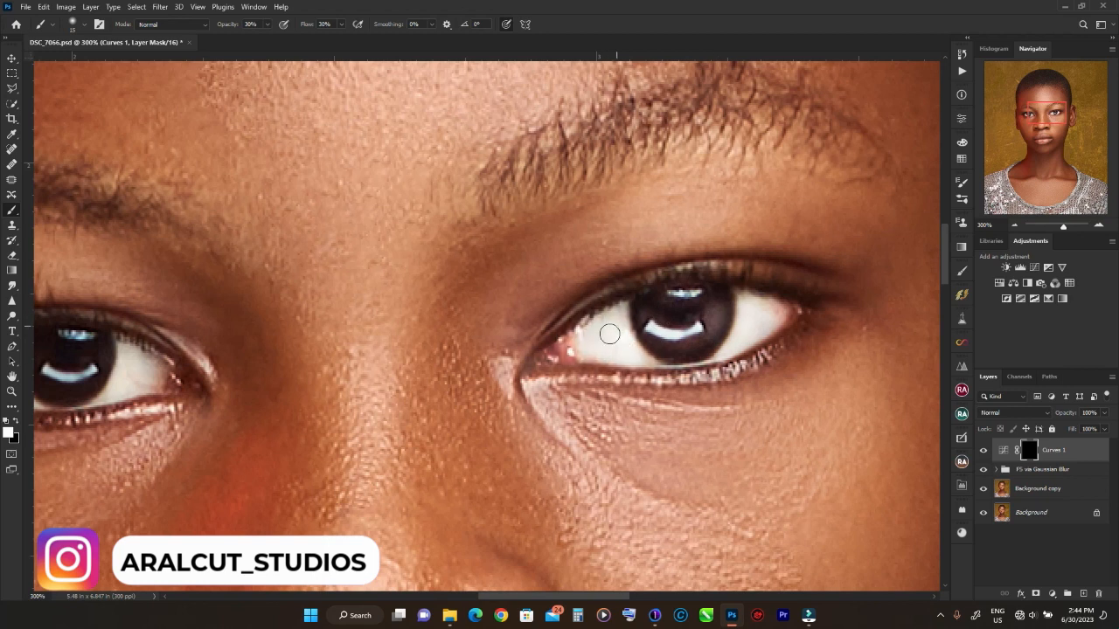
# Brighten the white and iris of the image-left eye by painting white on the Curves mask
pyautogui.moveTo(461, 333); pyautogui.dragTo(704, 294)
pyautogui.moveTo(361, 320)
pyautogui.mouseDown()
pyautogui.moveTo(404, 335)
pyautogui.moveTo(362, 352)
pyautogui.mouseUp()
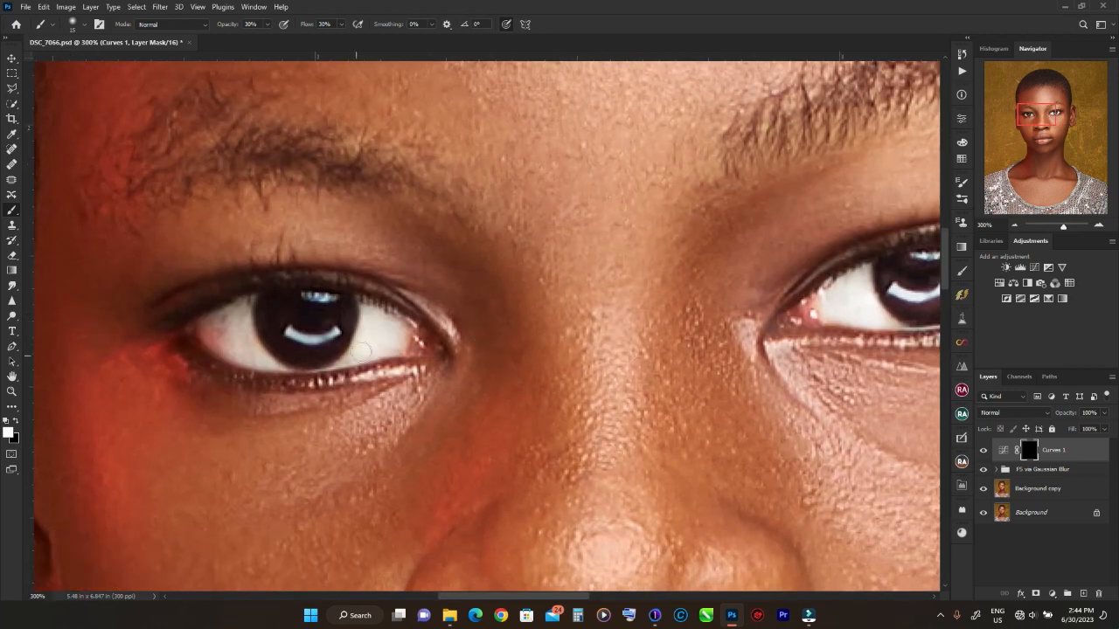
pyautogui.moveTo(253, 325)
pyautogui.mouseDown()
pyautogui.moveTo(224, 318)
pyautogui.moveTo(208, 339)
pyautogui.moveTo(227, 337)
pyautogui.moveTo(210, 325)
pyautogui.moveTo(261, 363)
pyautogui.moveTo(244, 334)
pyautogui.moveTo(249, 302)
pyautogui.mouseUp()
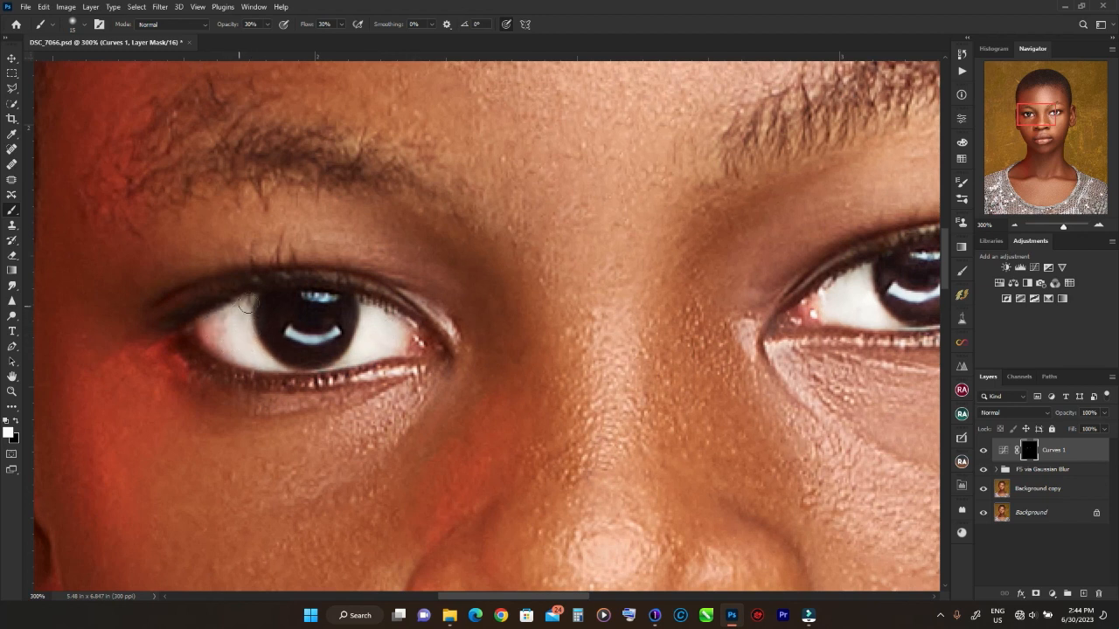
pyautogui.moveTo(348, 330)
pyautogui.mouseDown()
pyautogui.moveTo(292, 337)
pyautogui.moveTo(301, 299)
pyautogui.mouseUp()
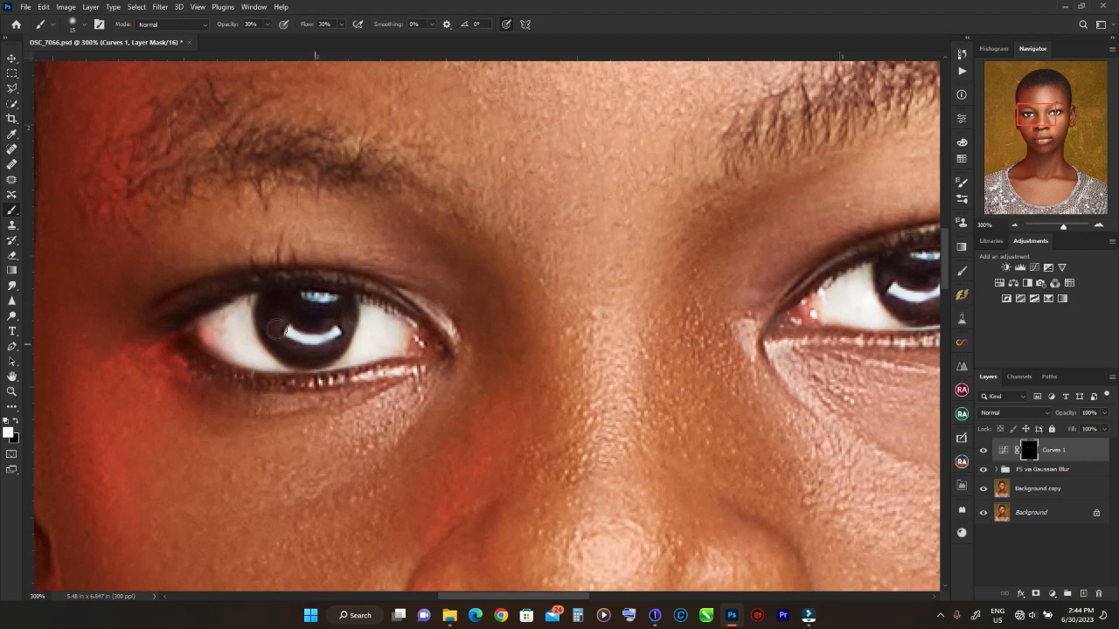
# Set the opacity of the FS via Gaussian Blur group to 80%
pyautogui.hotkey('ctrl', '-')
pyautogui.hotkey('ctrl', '-')
pyautogui.hotkey('ctrl', '-')
pyautogui.hotkey('ctrl', '+')
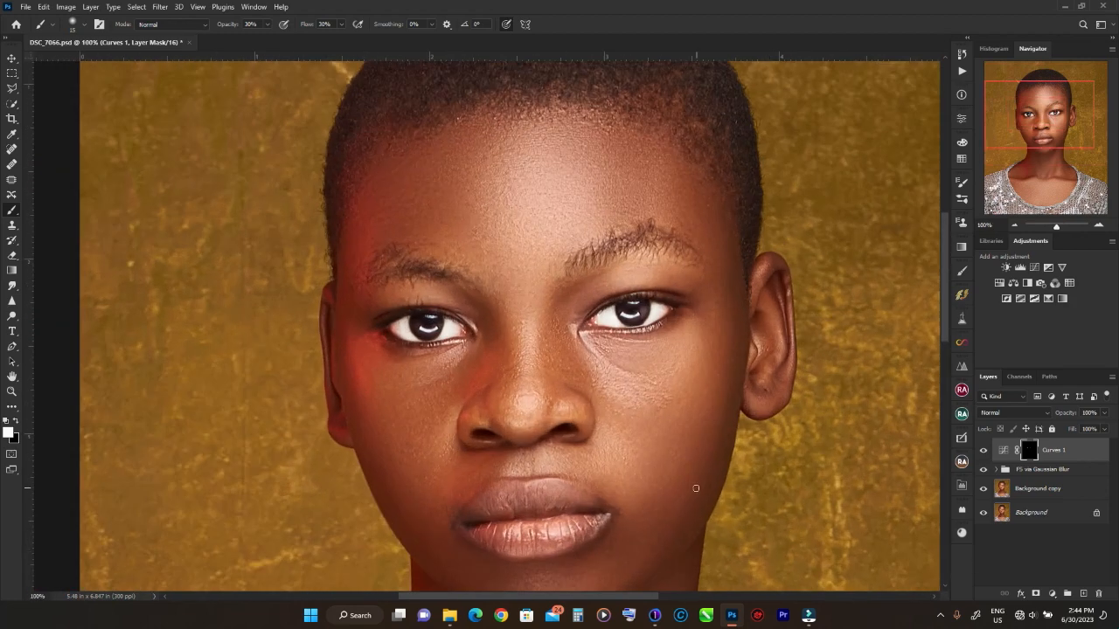
pyautogui.moveTo(780, 489); pyautogui.dragTo(776, 410)
pyautogui.click(1049, 474)
pyautogui.click(1049, 472)
pyautogui.moveTo(1106, 414)
pyautogui.mouseDown()
pyautogui.moveTo(1105, 430)
pyautogui.moveTo(1092, 428)
pyautogui.mouseUp()
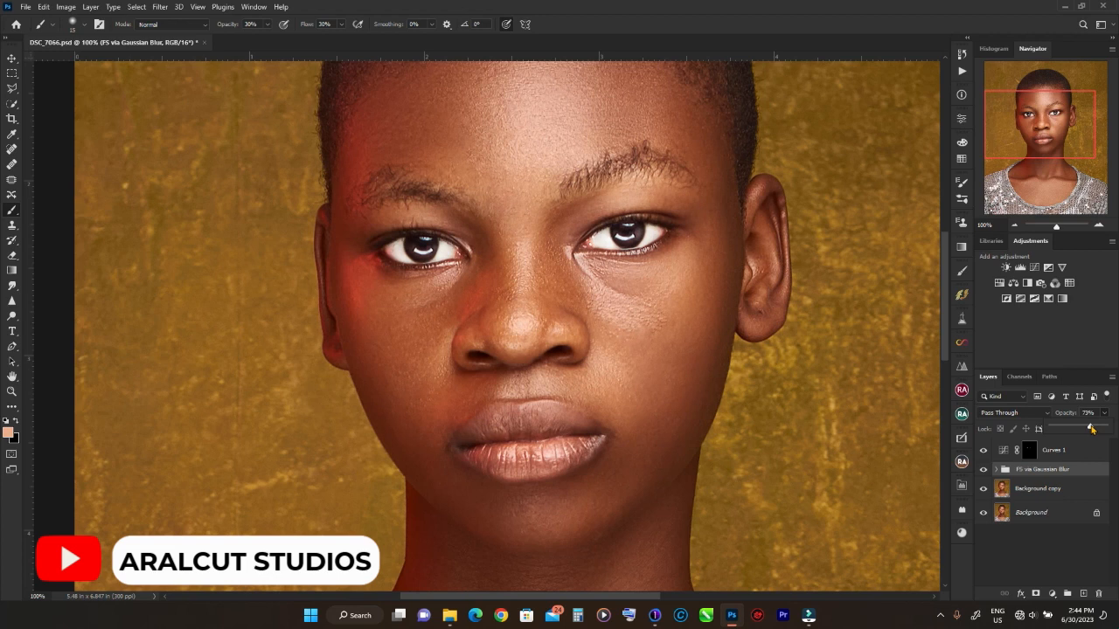
pyautogui.moveTo(1091, 428); pyautogui.dragTo(1096, 431)
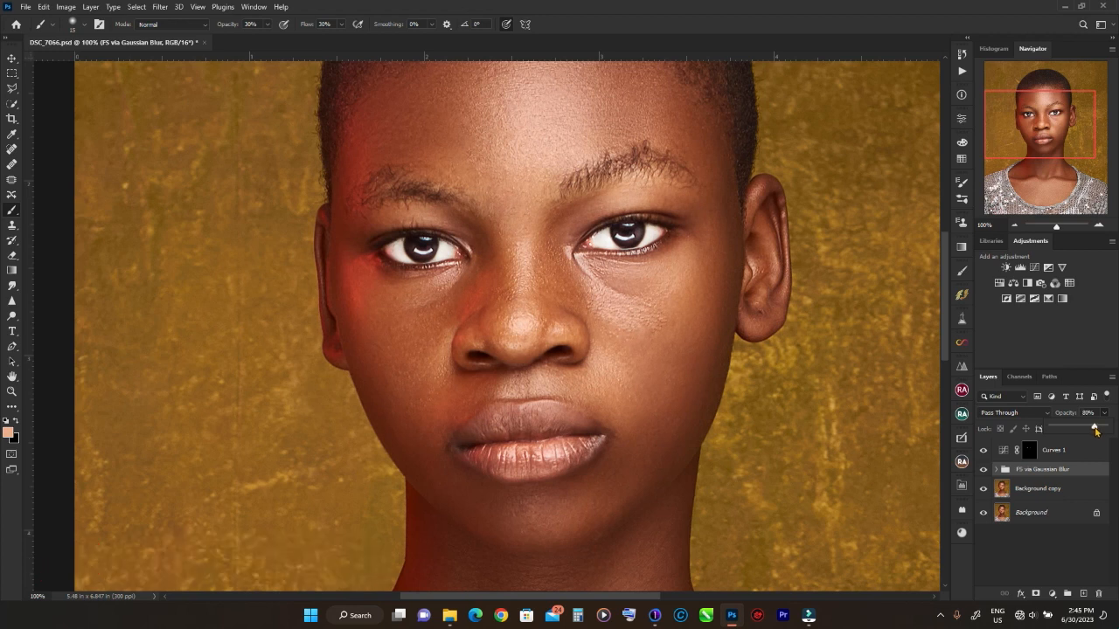
# Compare the image with the reduced-opacity frequency separation group shown and hidden
pyautogui.click(986, 471)
pyautogui.click(986, 472)
pyautogui.click(986, 472)
pyautogui.click(985, 472)
pyautogui.click(986, 472)
pyautogui.click(985, 472)
pyautogui.hotkey('ctrl', '-')
pyautogui.hotkey('ctrl', '-')
pyautogui.hotkey('ctrl', '-')
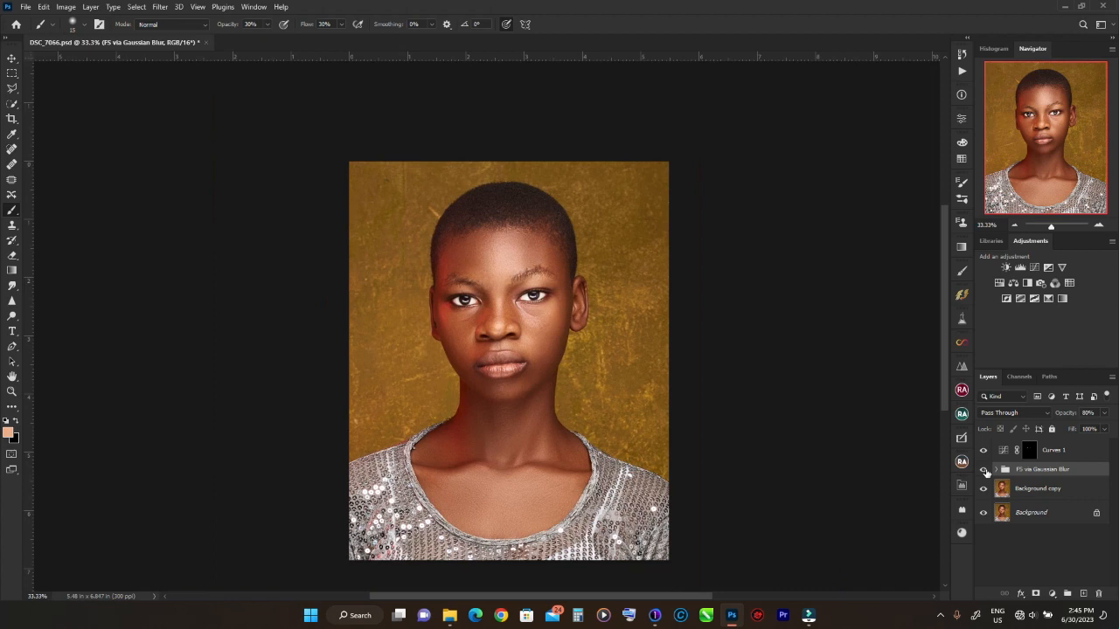
# Examine the retouched skin texture on the face and chest up close, plus the portrait as a whole
pyautogui.hotkey('ctrl', '+')
pyautogui.hotkey('ctrl', '+')
pyautogui.hotkey('ctrl', '+')
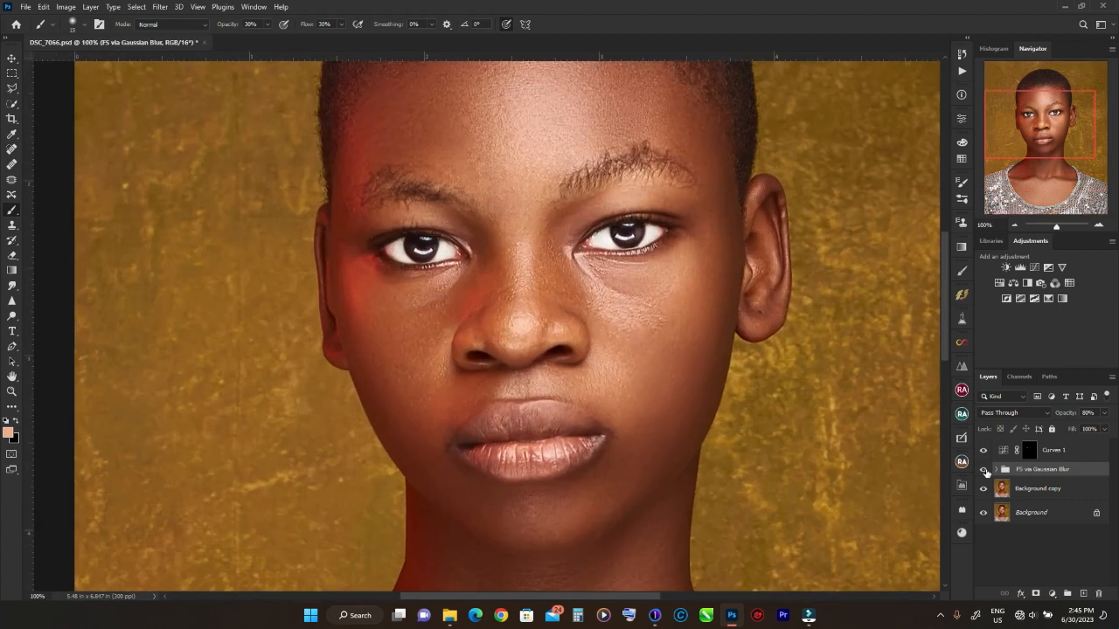
pyautogui.hotkey('ctrl', '+')
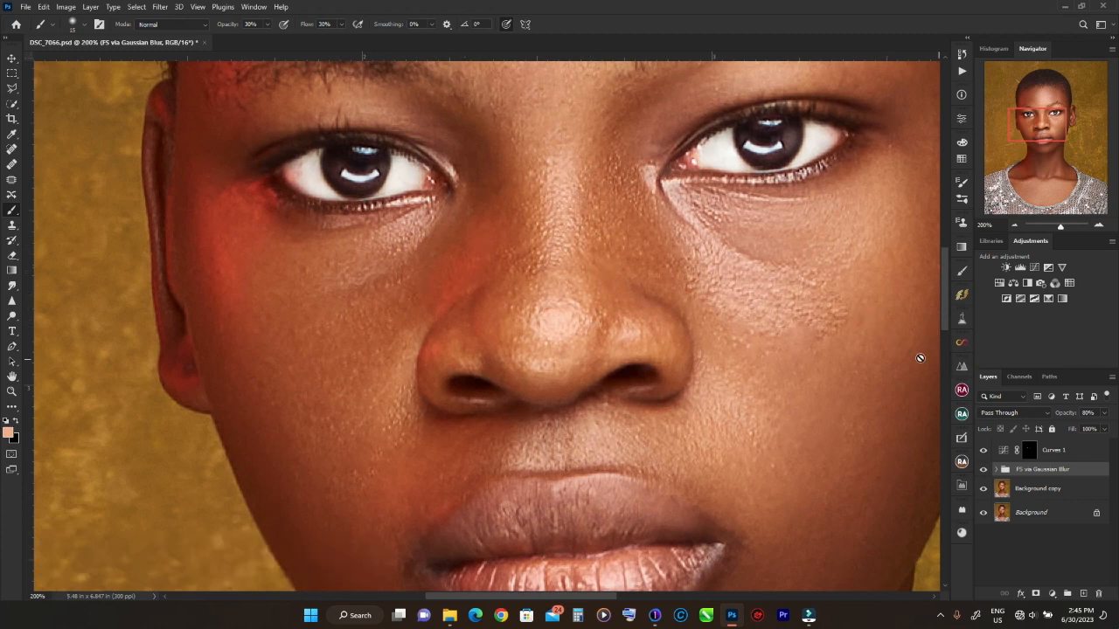
pyautogui.moveTo(1046, 127); pyautogui.dragTo(1064, 203)
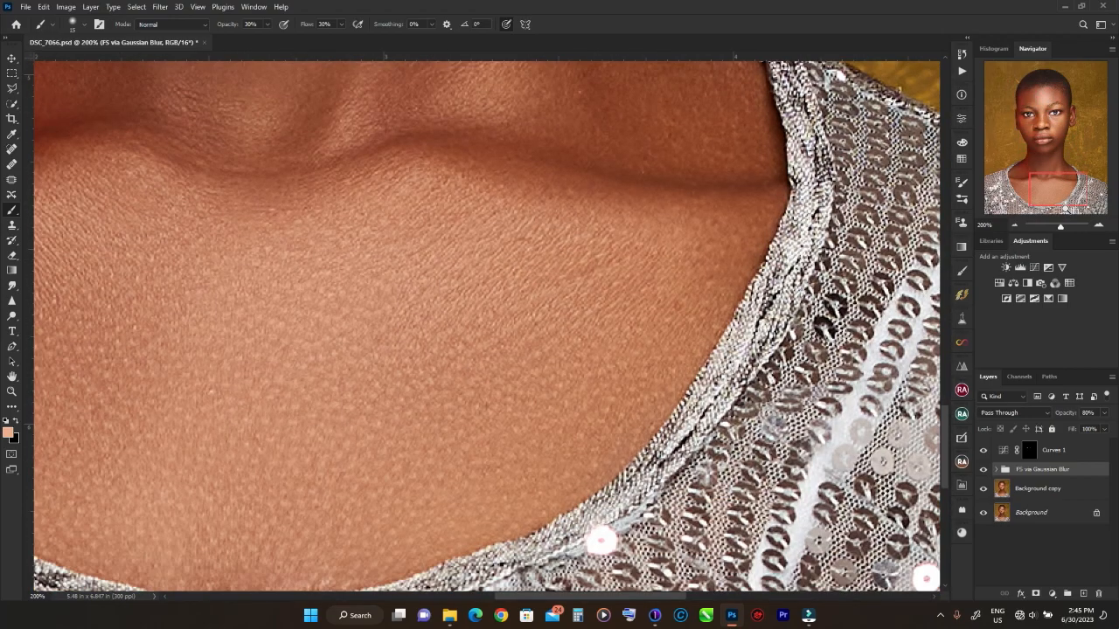
pyautogui.hotkey('ctrl', '-')
pyautogui.hotkey('ctrl', '-')
pyautogui.hotkey('ctrl', '-')
pyautogui.hotkey('ctrl', '-')
pyautogui.hotkey('ctrl', '-')
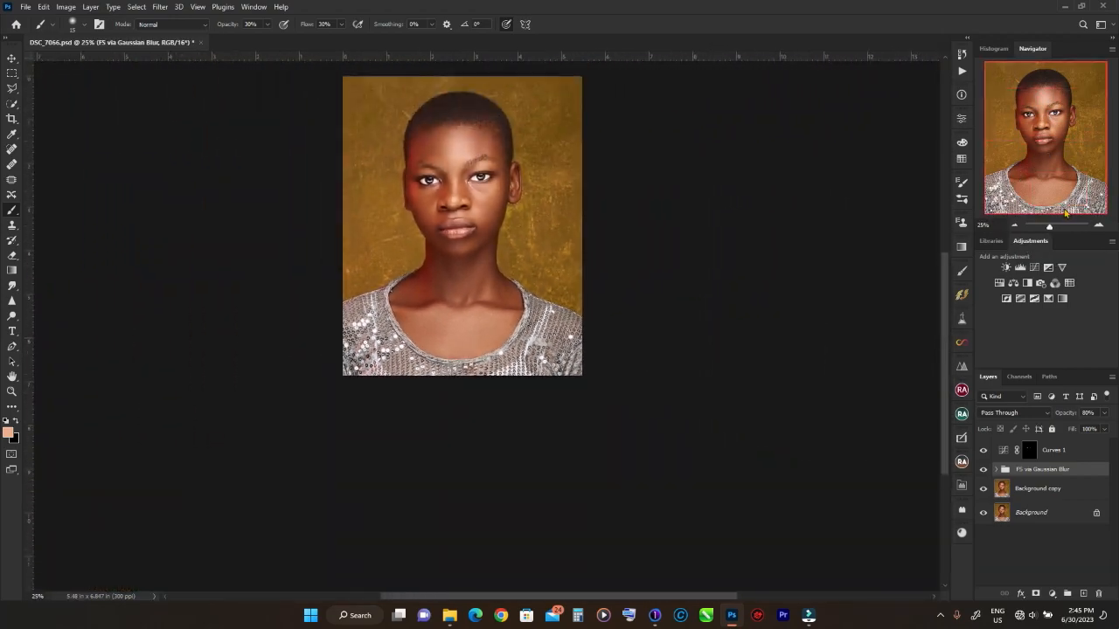
pyautogui.hotkey('ctrl', '+')
pyautogui.moveTo(1037, 153); pyautogui.dragTo(1035, 112)
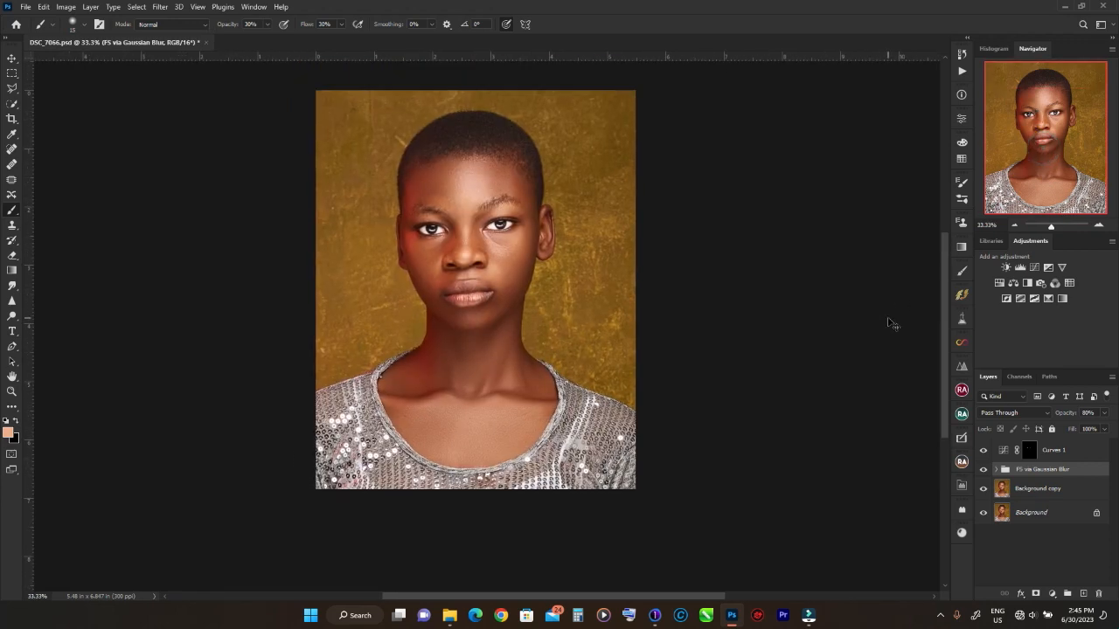
# Compare the eyes with and without the Curves 1 adjustment
pyautogui.hotkey('ctrl', '+')
pyautogui.hotkey('ctrl', '-')
pyautogui.click(982, 451)
pyautogui.click(982, 451)
pyautogui.click(982, 451)
pyautogui.click(982, 451)
pyautogui.click(983, 451)
pyautogui.click(982, 451)
# Add a Gradient Map adjustment above the FS via Gaussian Blur group using the Red_05 preset from the Reds folder
pyautogui.click(1051, 593)
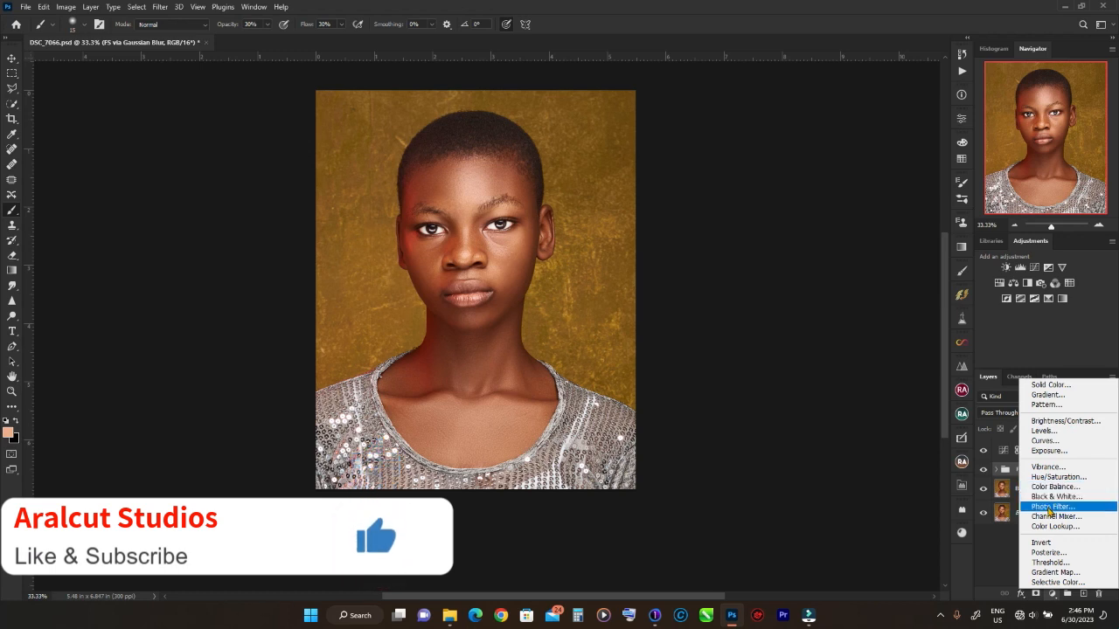
pyautogui.click(1059, 571)
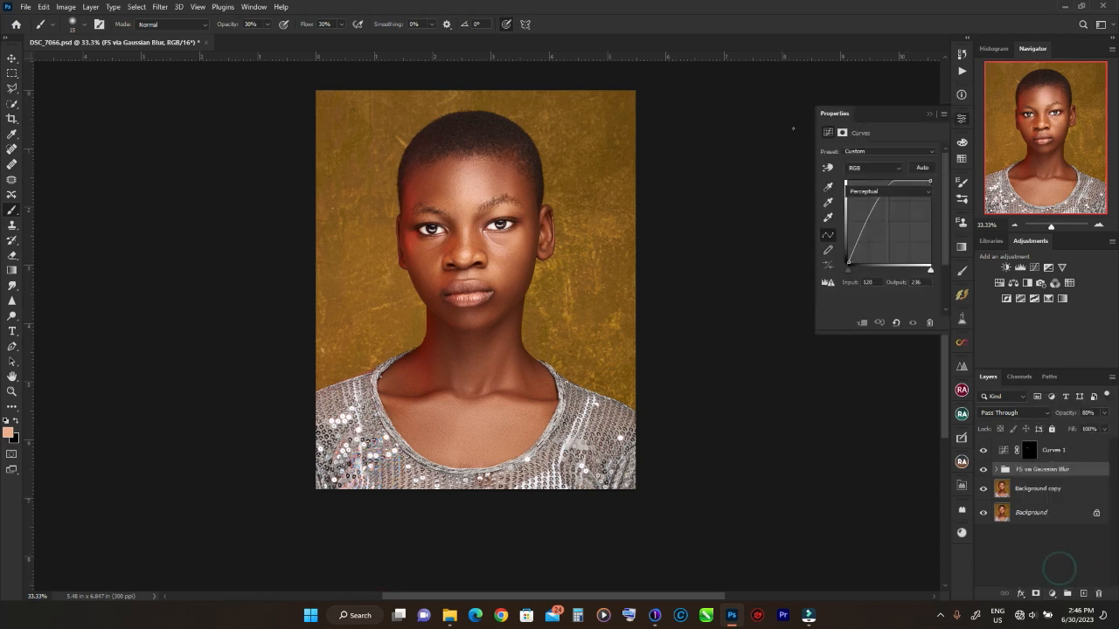
pyautogui.click(853, 160)
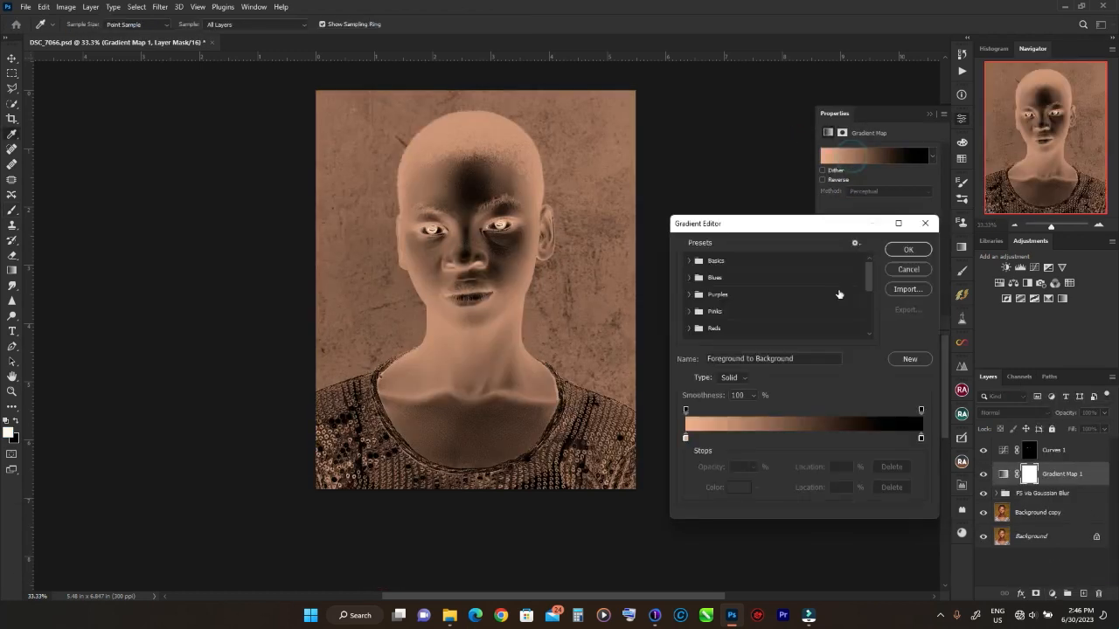
pyautogui.moveTo(872, 330); pyautogui.dragTo(870, 286)
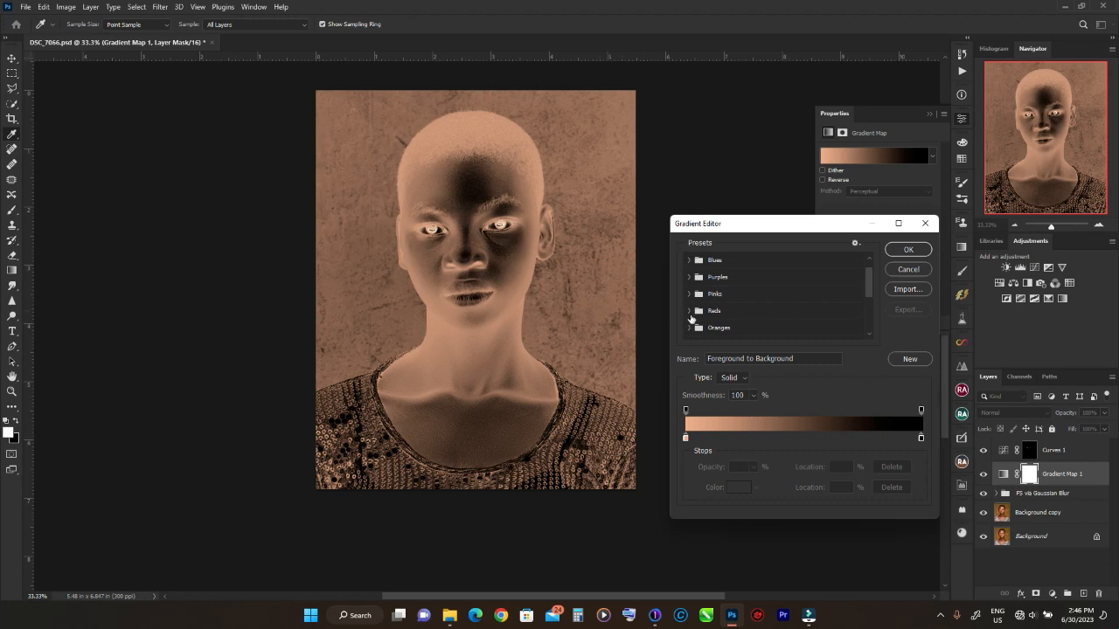
pyautogui.click(715, 313)
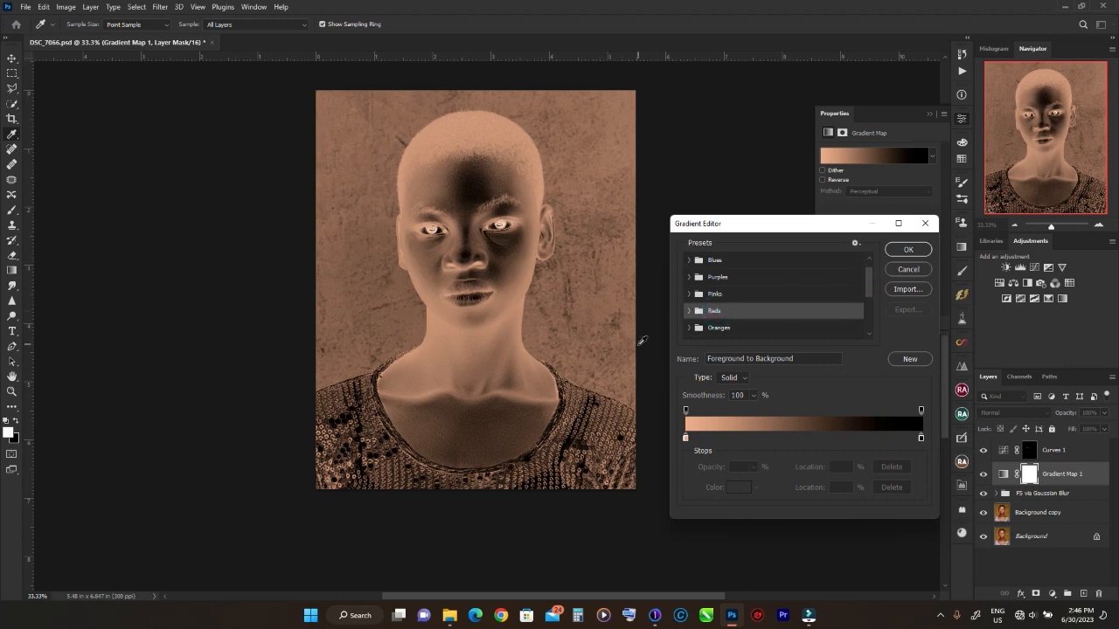
pyautogui.click(687, 311)
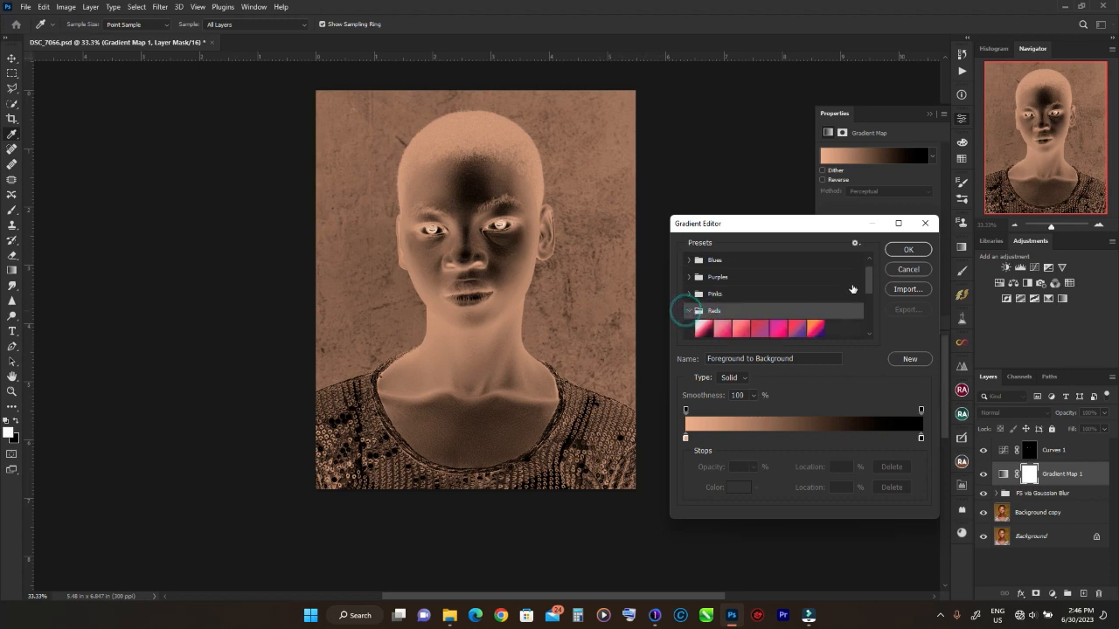
pyautogui.moveTo(870, 291); pyautogui.dragTo(873, 299)
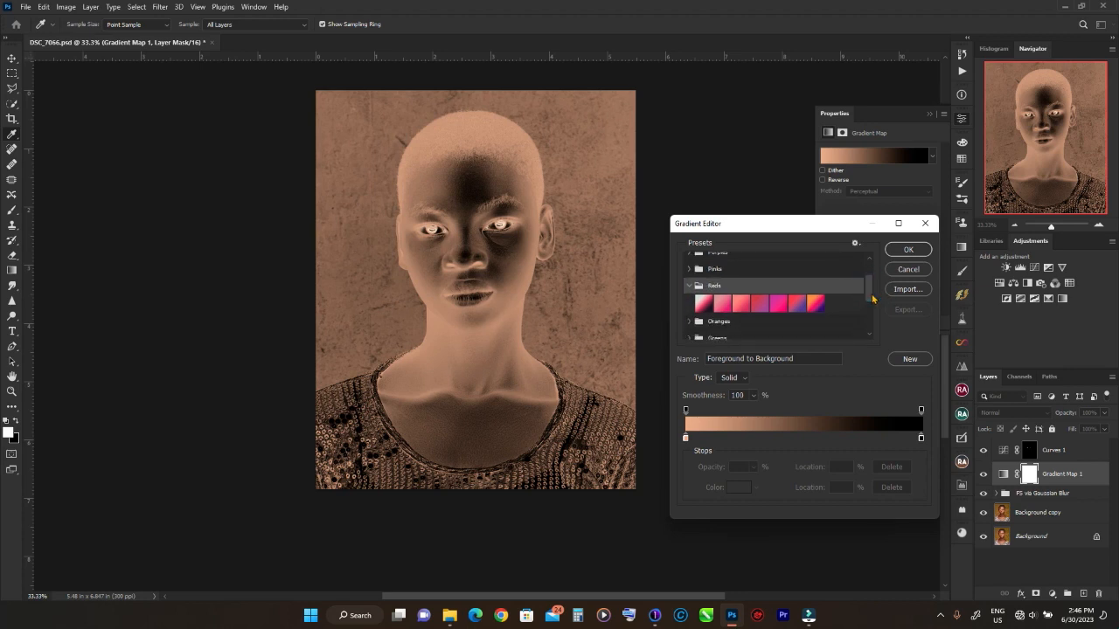
pyautogui.click(777, 302)
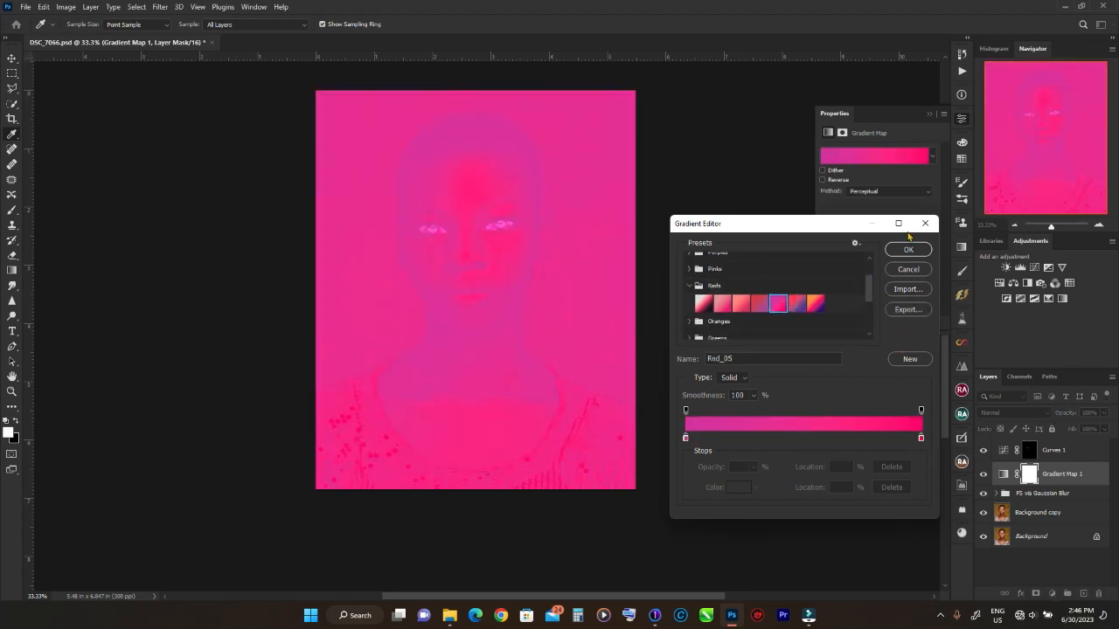
pyautogui.click(908, 251)
pyautogui.press('b')
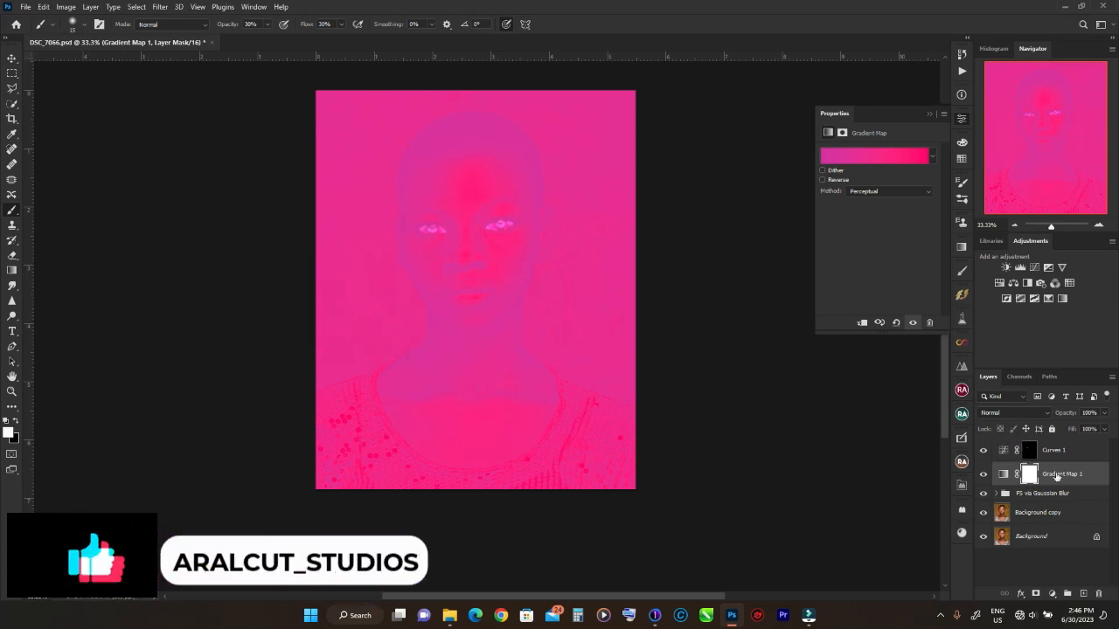
# Set the Gradient Map 1 layer's blend mode to Color and its opacity to 4%
pyautogui.click(1014, 413)
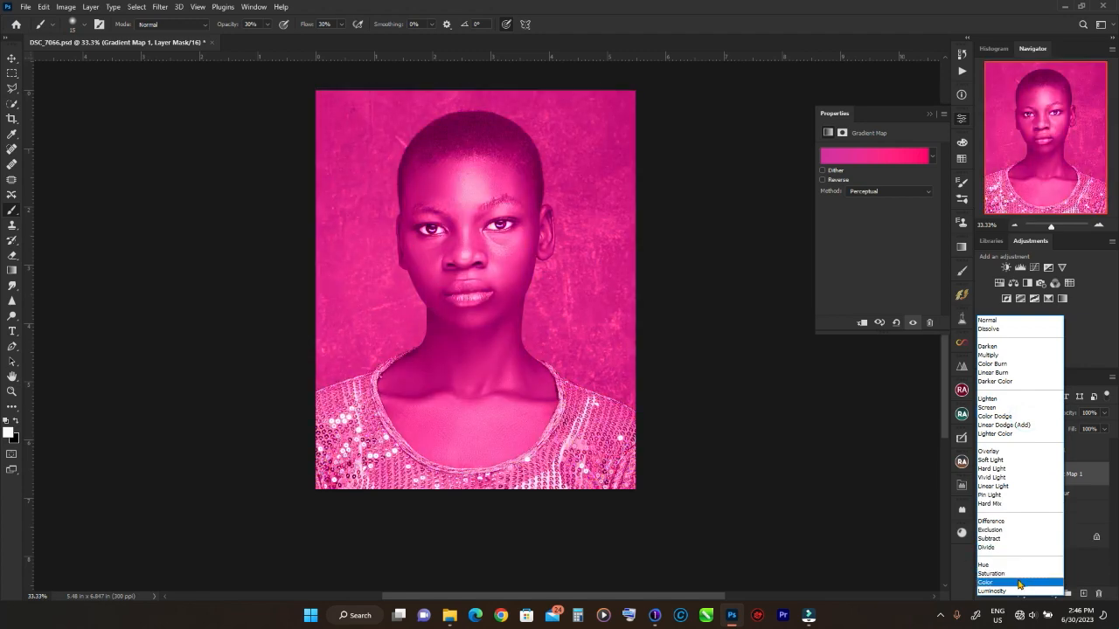
pyautogui.click(1014, 582)
pyautogui.click(929, 114)
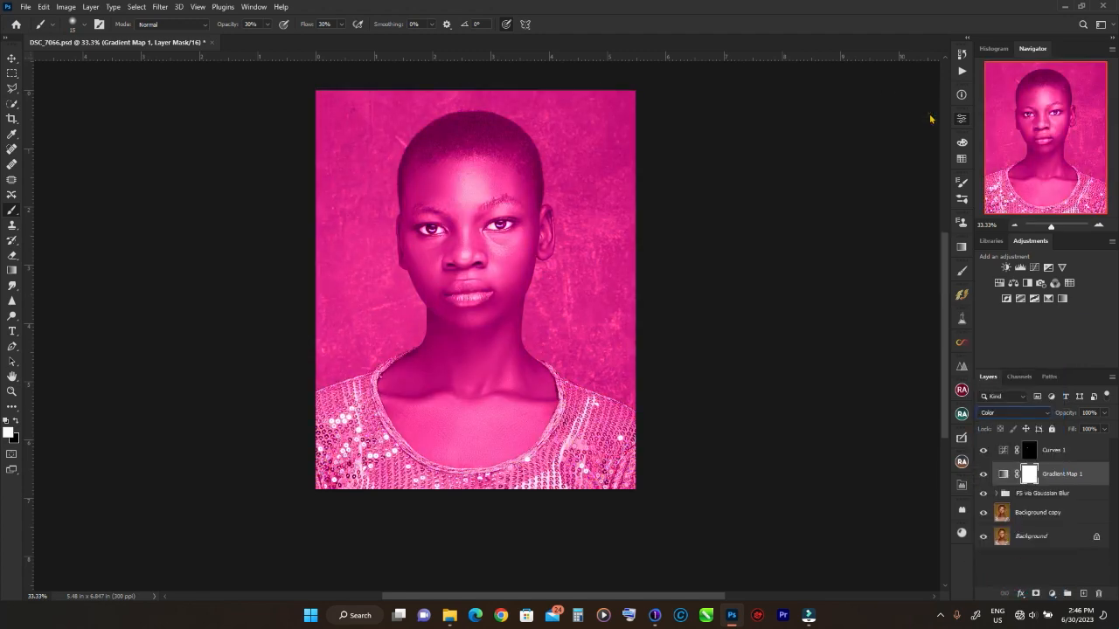
pyautogui.click(1103, 413)
pyautogui.moveTo(1103, 425); pyautogui.dragTo(1055, 428)
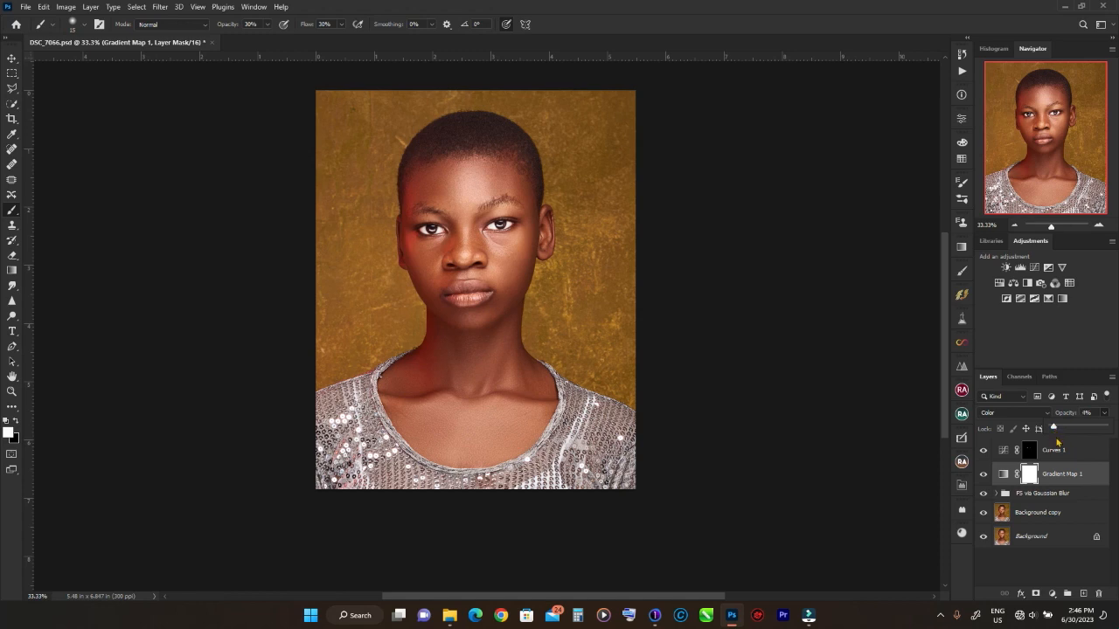
pyautogui.click(1056, 441)
# Compare the portrait with and without the Gradient Map 1 adjustment, both up close and as a whole
pyautogui.hotkey('ctrl', '+')
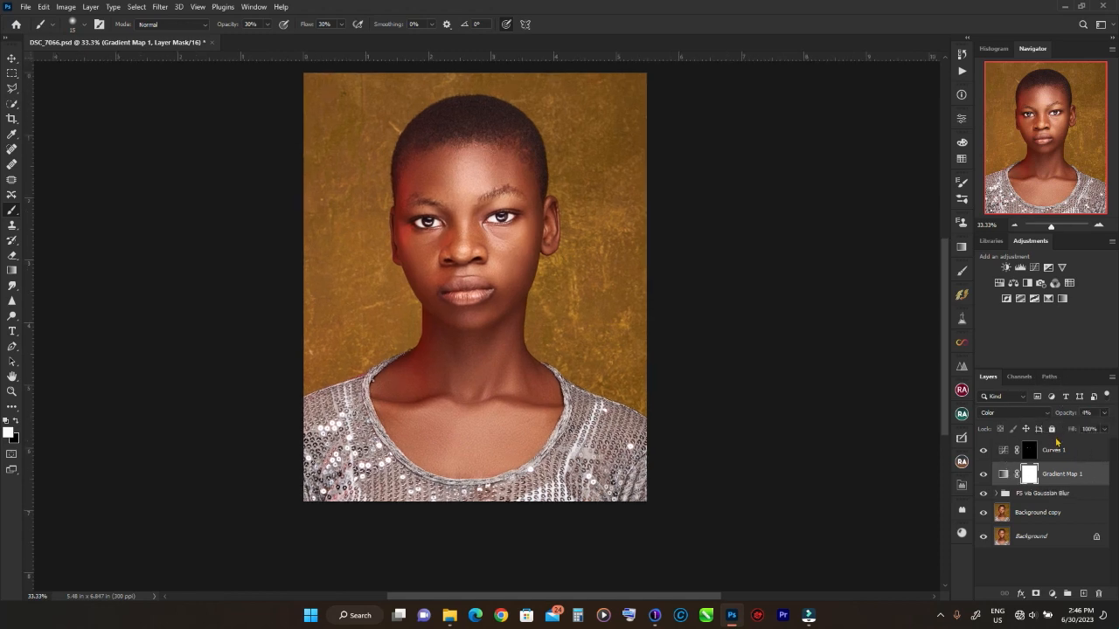
pyautogui.click(983, 474)
pyautogui.click(983, 474)
pyautogui.click(983, 474)
pyautogui.click(983, 474)
pyautogui.click(983, 474)
pyautogui.click(984, 474)
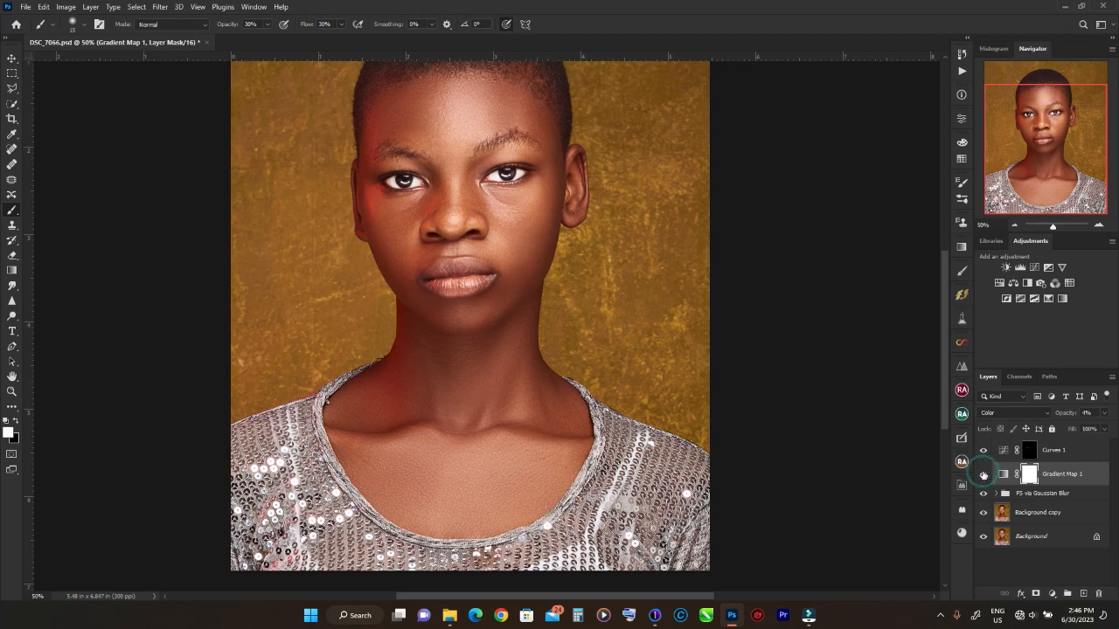
pyautogui.click(983, 475)
pyautogui.click(983, 475)
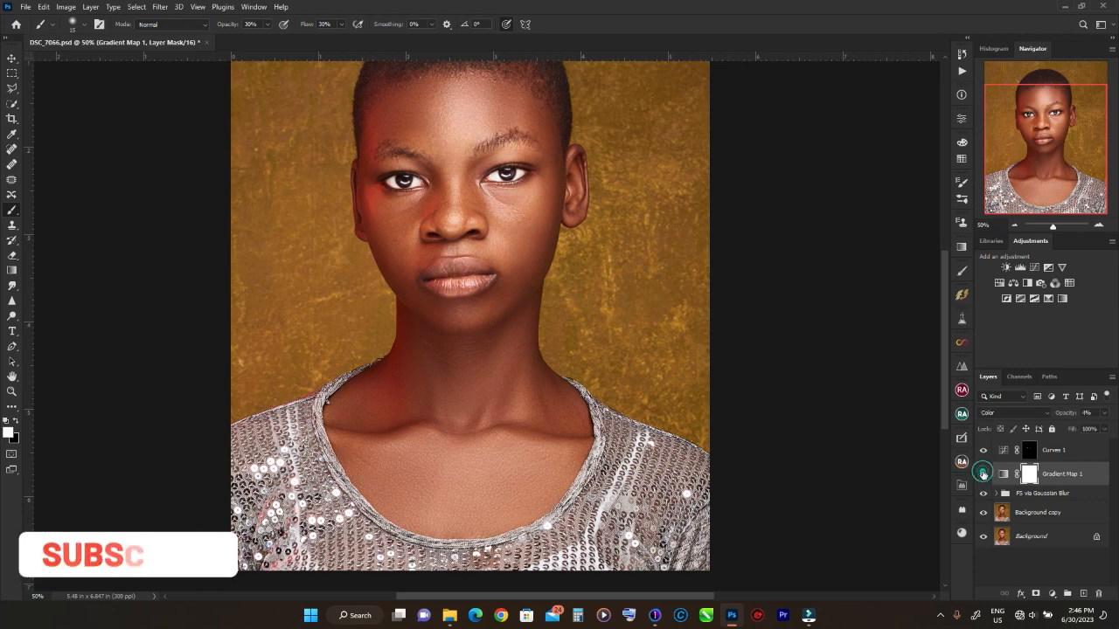
pyautogui.hotkey('ctrl', '-')
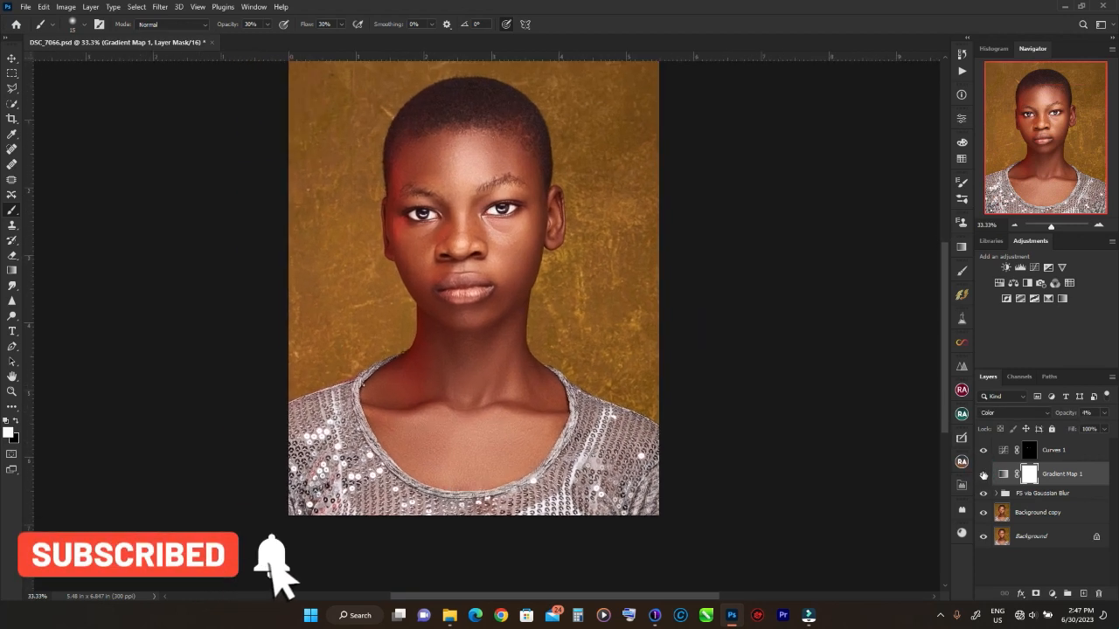
pyautogui.hotkey('ctrl', '+')
pyautogui.hotkey('ctrl', '+')
pyautogui.hotkey('ctrl', '-')
pyautogui.hotkey('ctrl', '-')
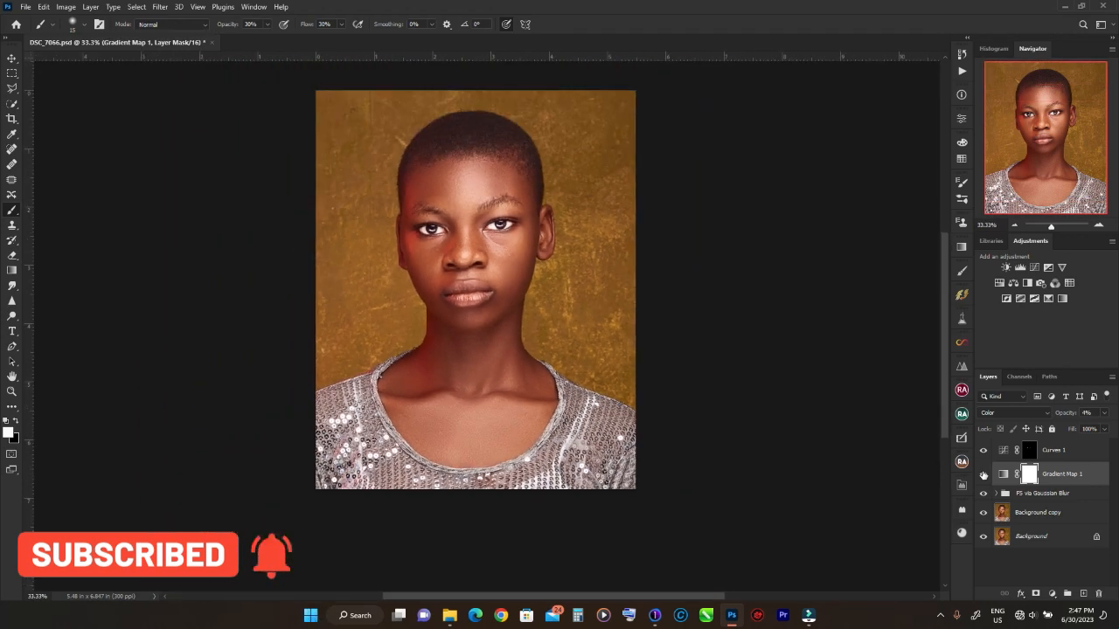
pyautogui.hotkey('ctrl', '+')
pyautogui.hotkey('ctrl', '-')
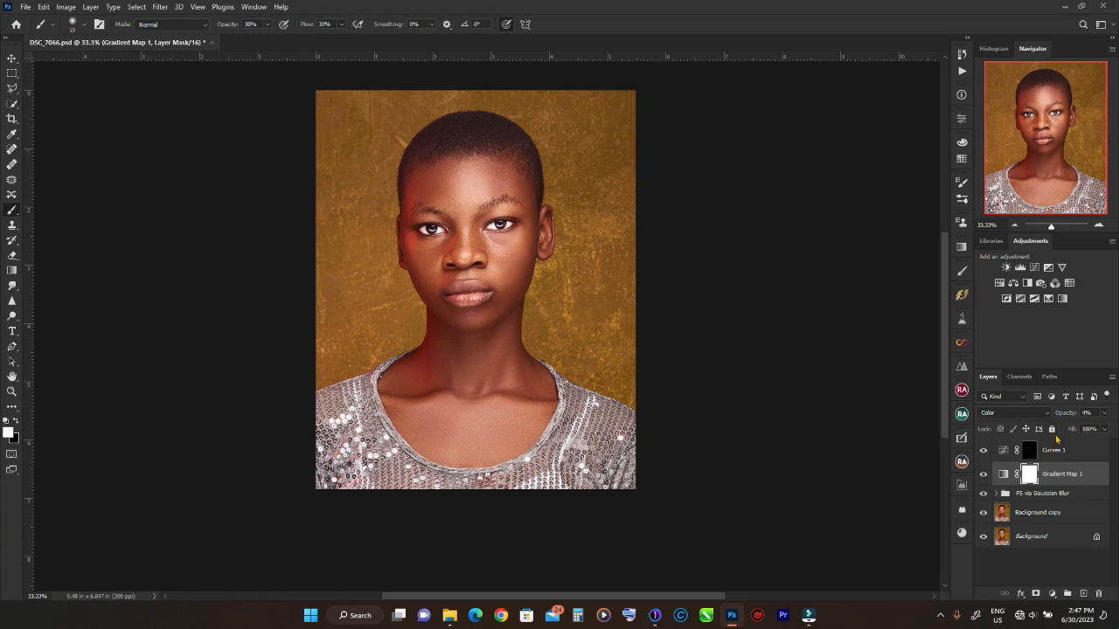
# Add a Color Lookup adjustment above Curves 1 and load the Exclusive Melanin 1.CUBE 3DLUT file
pyautogui.click(1054, 451)
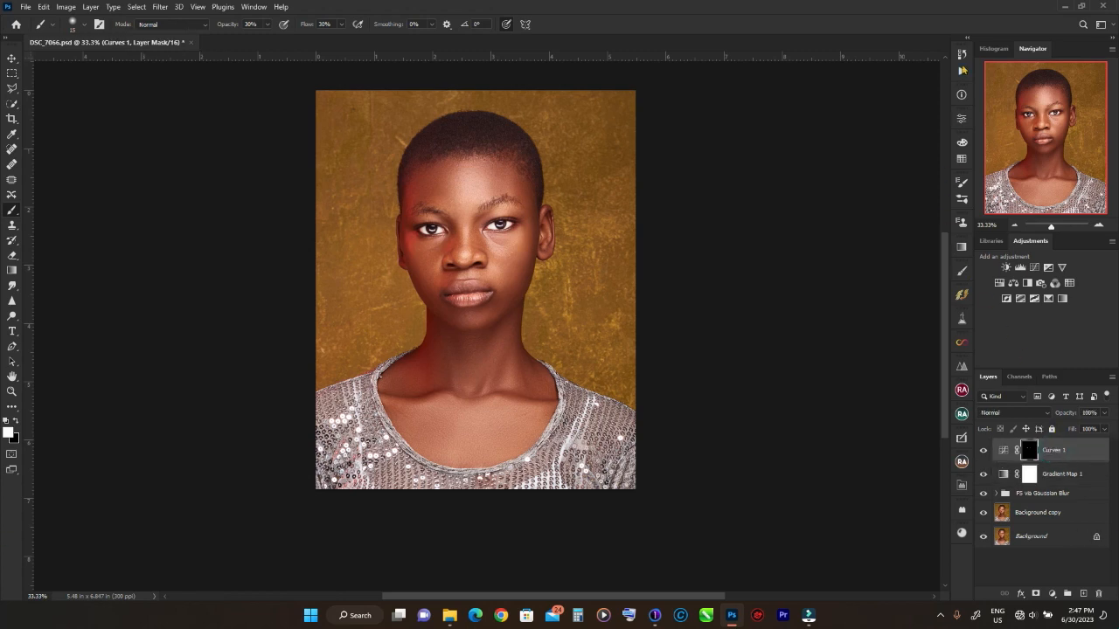
pyautogui.click(962, 70)
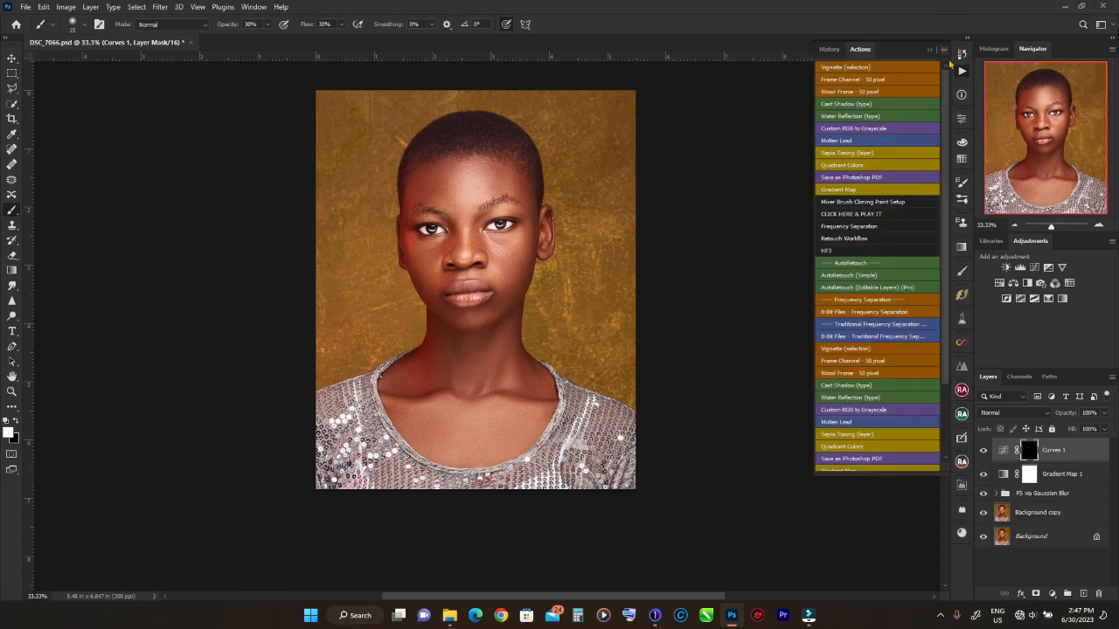
pyautogui.click(963, 70)
pyautogui.click(1069, 284)
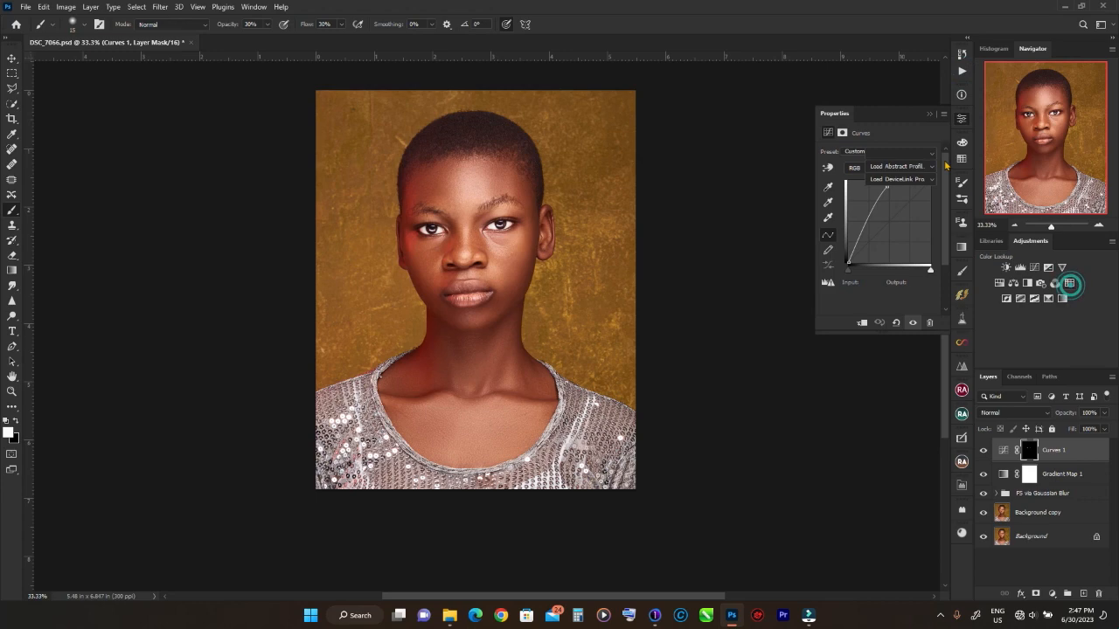
pyautogui.click(914, 152)
pyautogui.moveTo(1091, 63); pyautogui.dragTo(1105, 265)
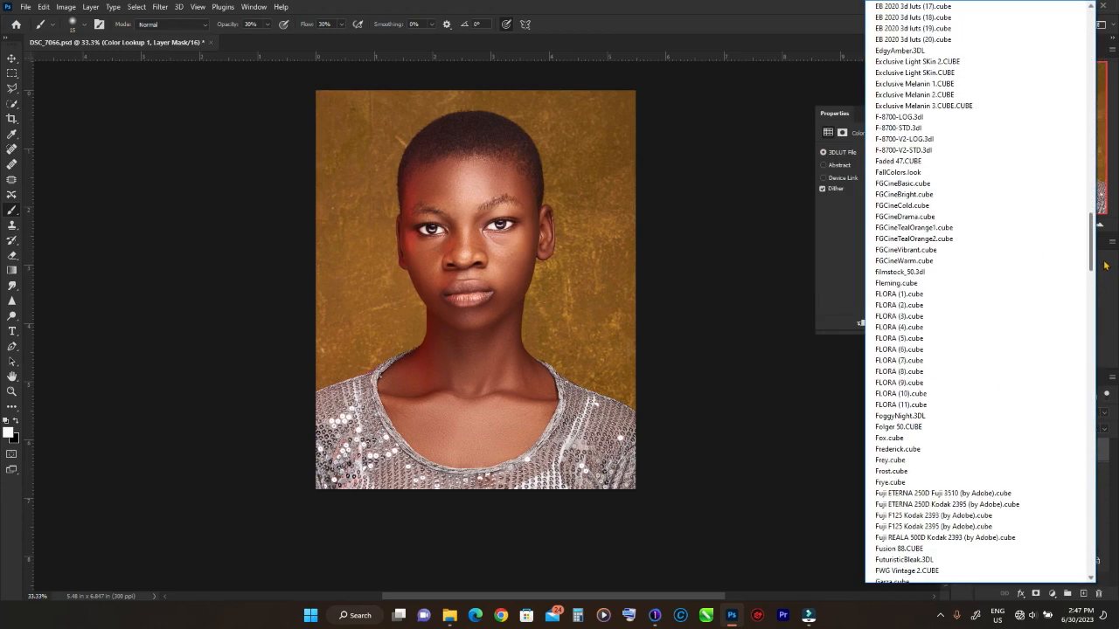
pyautogui.scroll(10, 1011, 355)
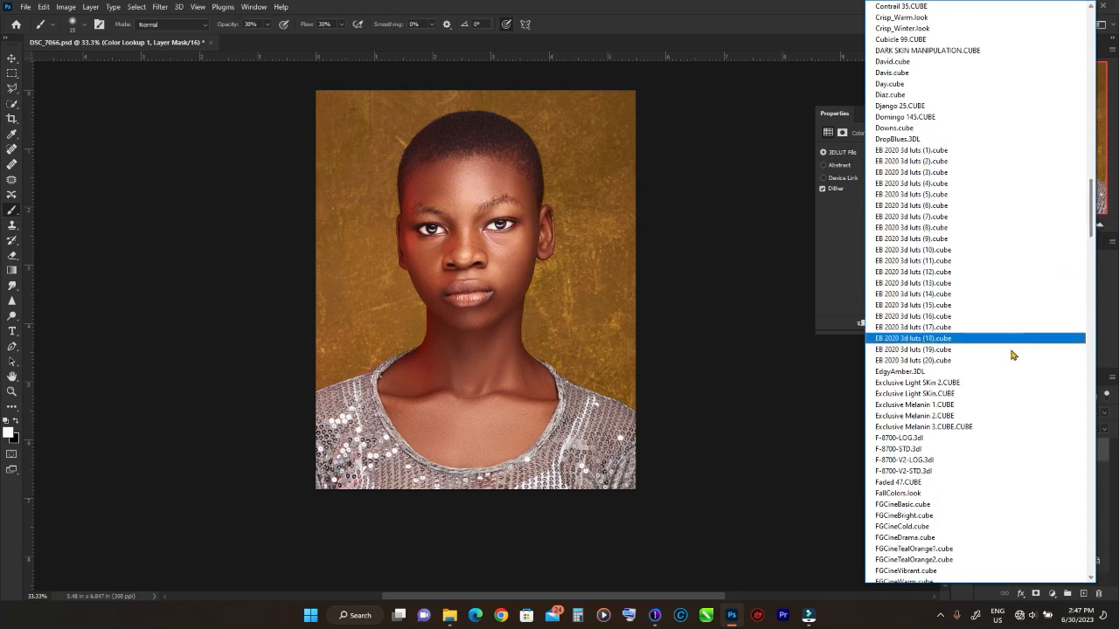
pyautogui.click(966, 405)
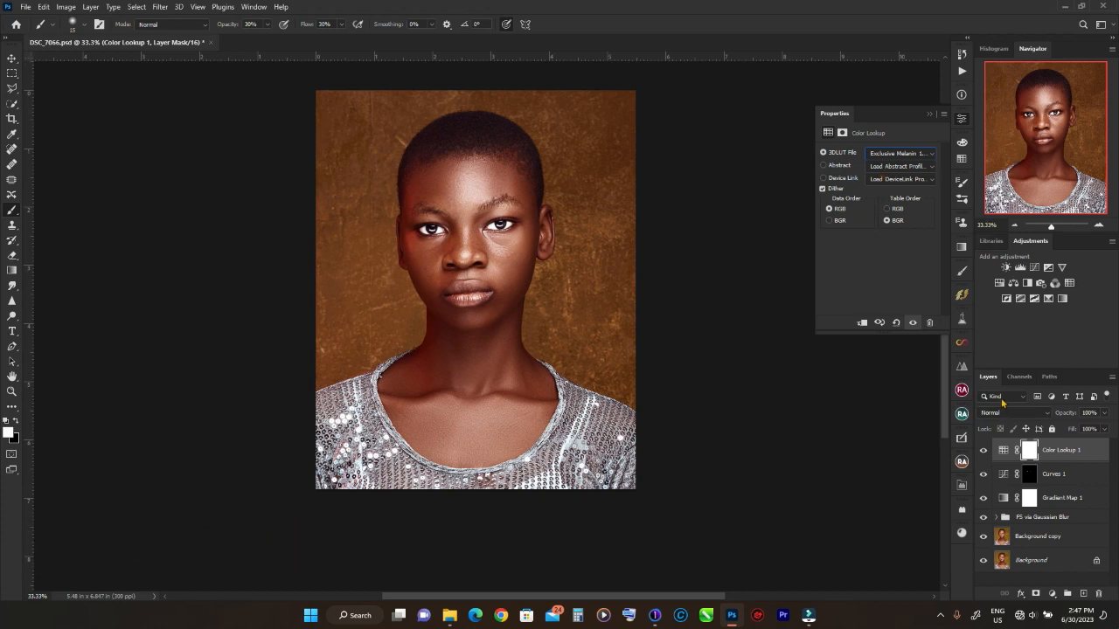
# Compare the face and upper body with the Color Lookup 1 adjustment shown and hidden
pyautogui.hotkey('ctrl', '+')
pyautogui.hotkey('ctrl', '+')
pyautogui.hotkey('ctrl', '-')
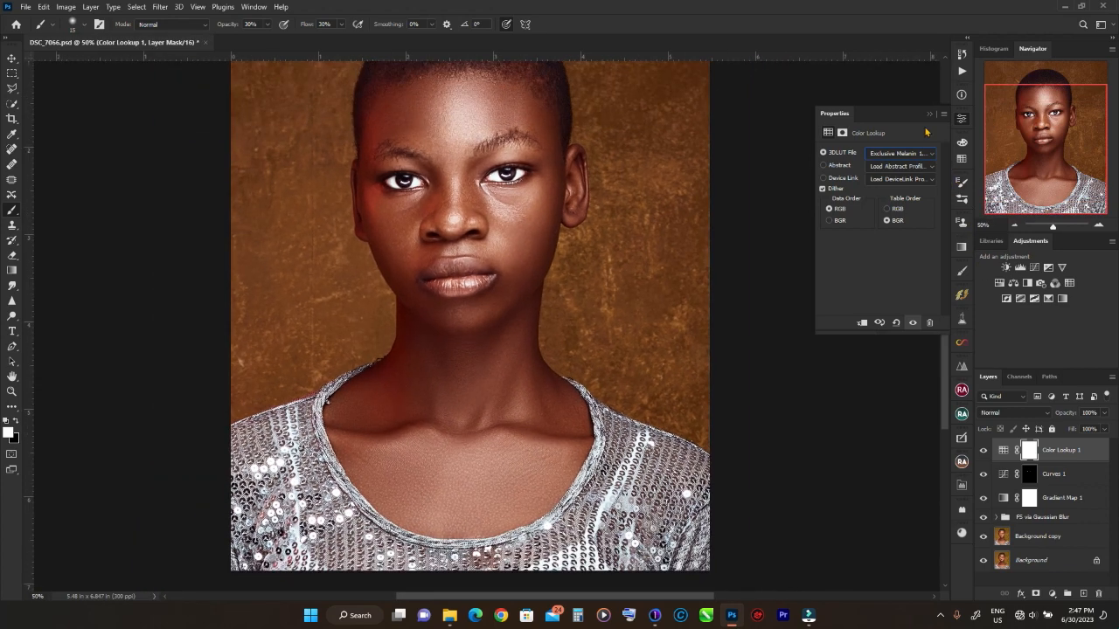
pyautogui.click(928, 117)
pyautogui.moveTo(516, 323); pyautogui.dragTo(532, 412)
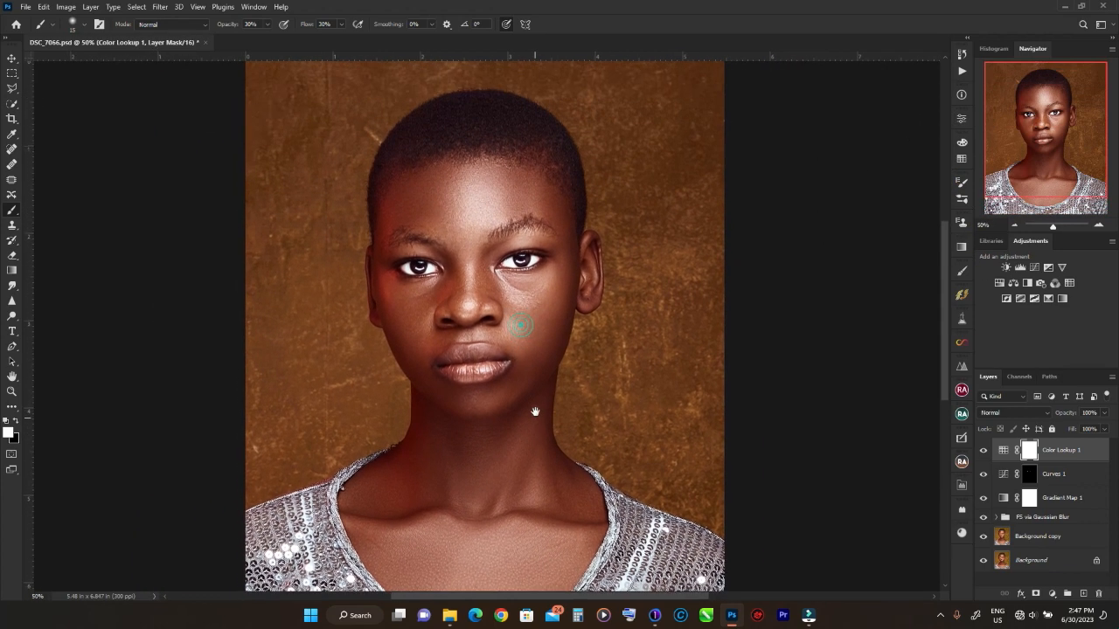
pyautogui.click(982, 450)
pyautogui.click(981, 451)
pyautogui.click(981, 450)
pyautogui.click(982, 450)
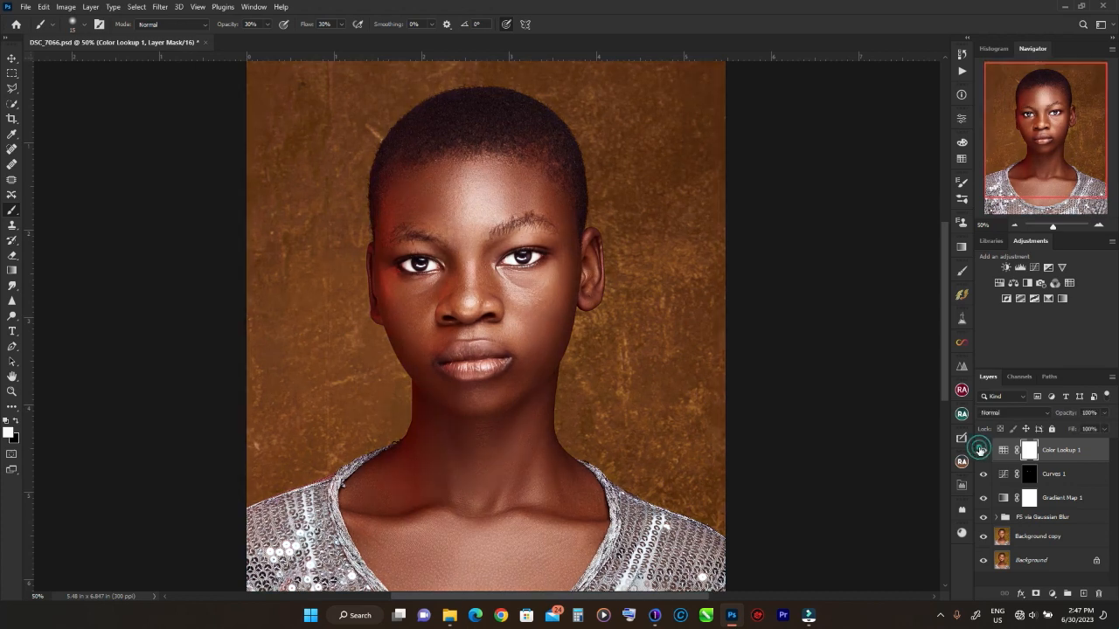
pyautogui.click(982, 450)
pyautogui.click(981, 450)
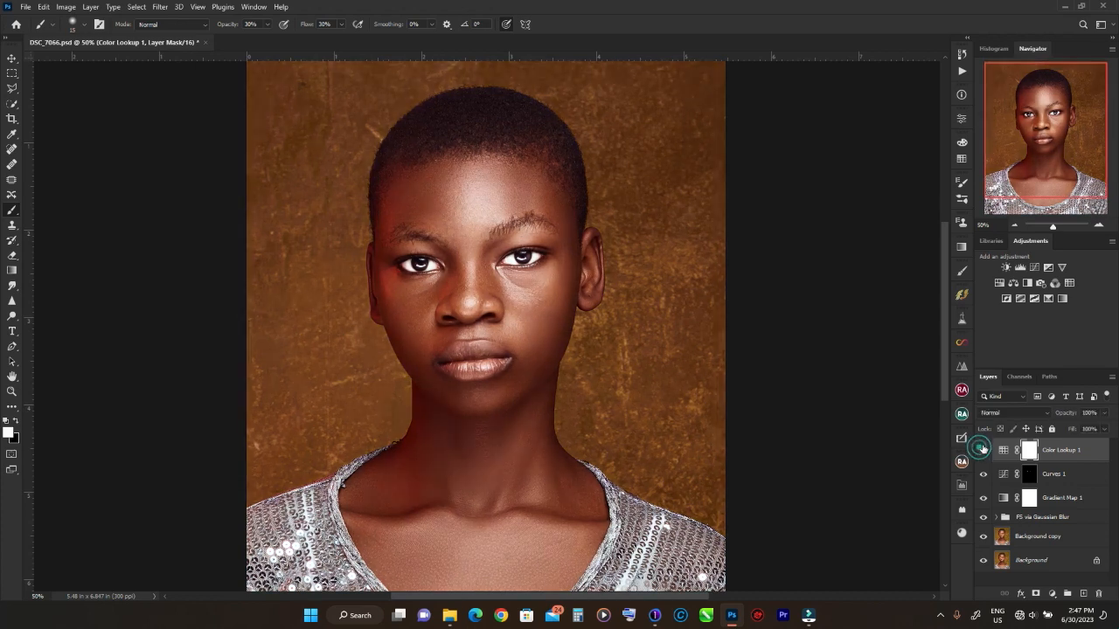
# Set the Color Lookup 1 layer's opacity to 45%
pyautogui.click(1106, 412)
pyautogui.moveTo(1105, 425); pyautogui.dragTo(1077, 440)
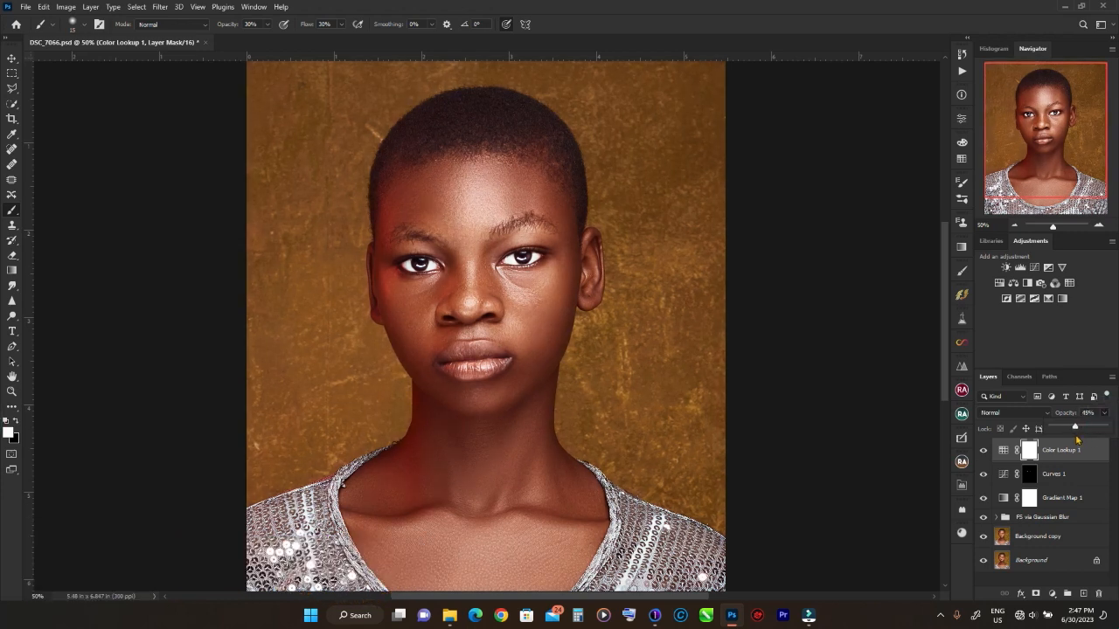
# Compare the whole portrait with and without the reduced-opacity Color Lookup 1 layer, and examine the face up close
pyautogui.hotkey('ctrl', '-')
pyautogui.click(980, 451)
pyautogui.click(980, 451)
pyautogui.click(980, 451)
pyautogui.click(979, 451)
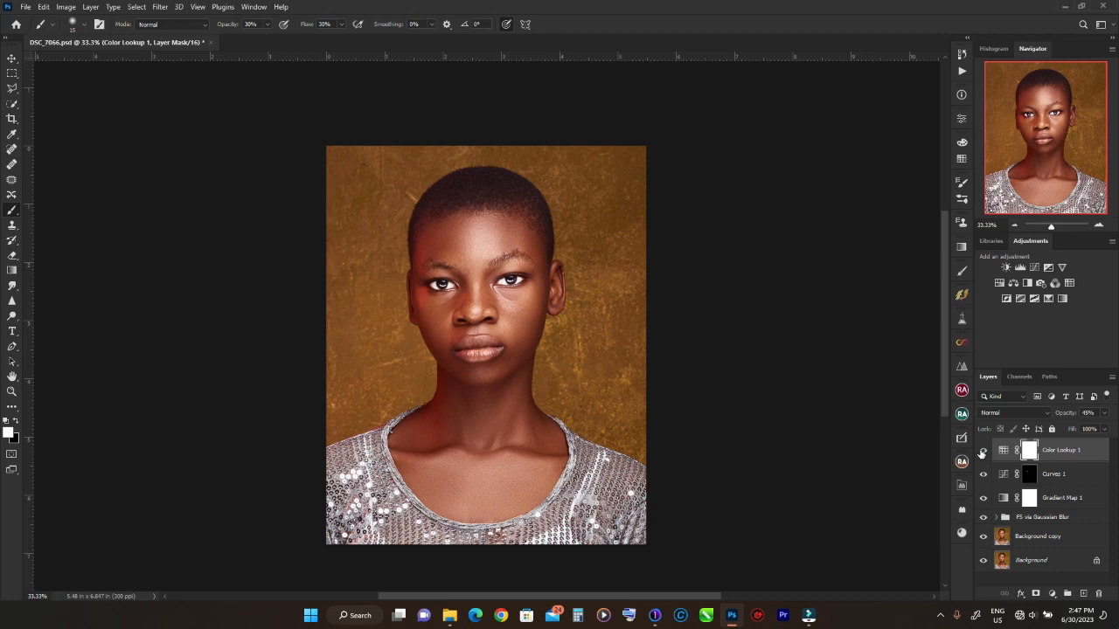
pyautogui.hotkey('ctrl', '+')
pyautogui.hotkey('ctrl', '+')
pyautogui.hotkey('ctrl', '+')
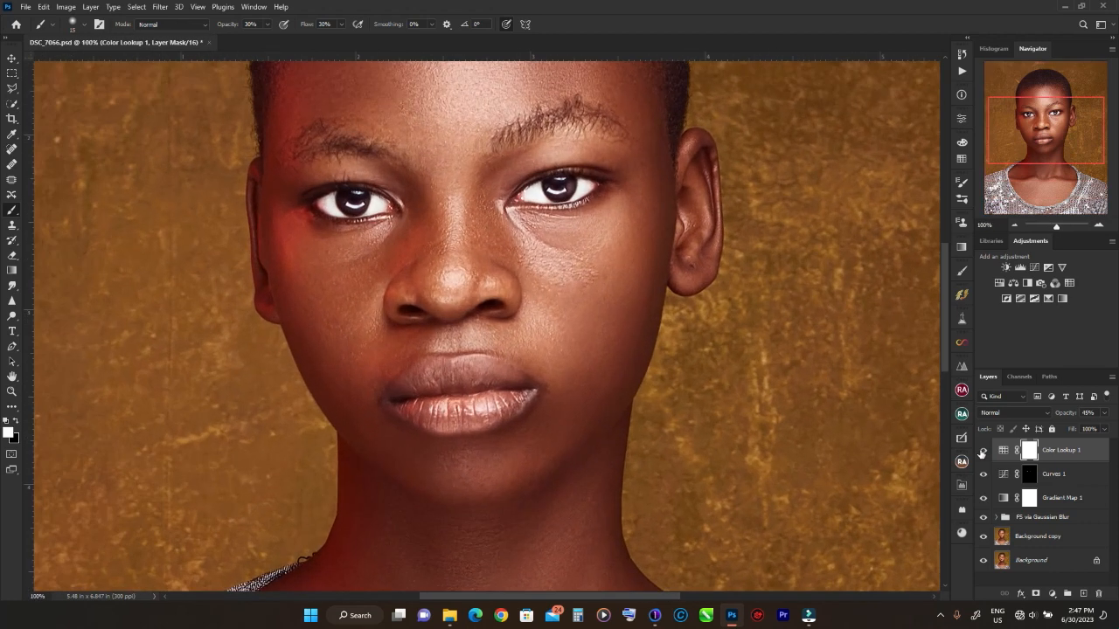
pyautogui.hotkey('ctrl', '-')
pyautogui.hotkey('ctrl', '-')
pyautogui.hotkey('ctrl', '-')
# Merge all layers from Color Lookup 1 down to Background copy into one layer above the Background
pyautogui.keyDown('shift'); pyautogui.click(1052, 536); pyautogui.keyUp('shift')
pyautogui.rightClick(1049, 540)
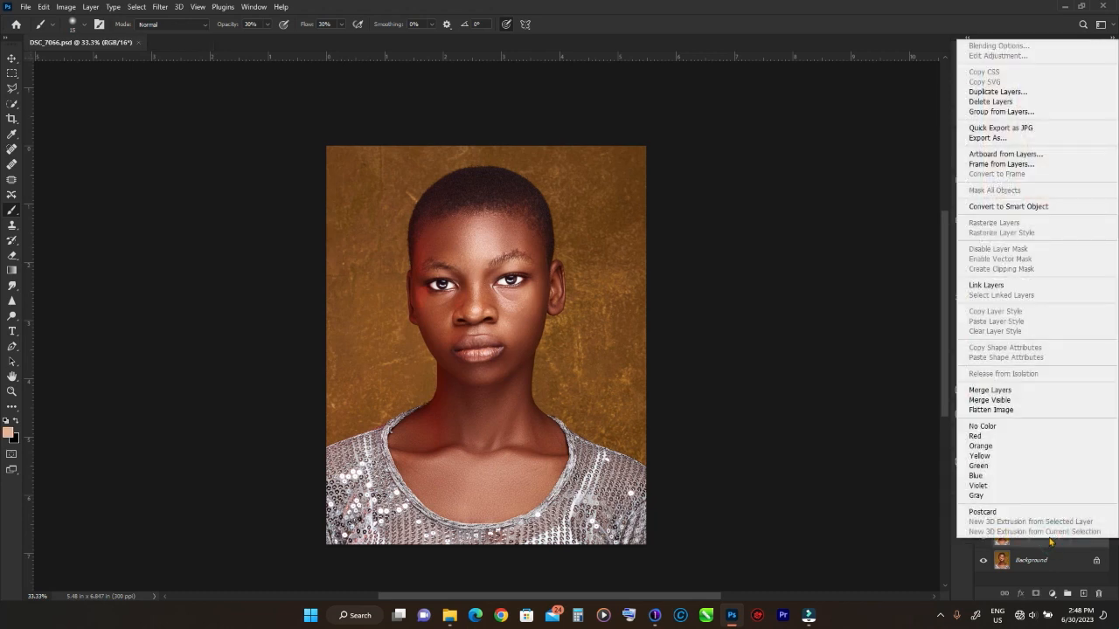
pyautogui.click(1021, 389)
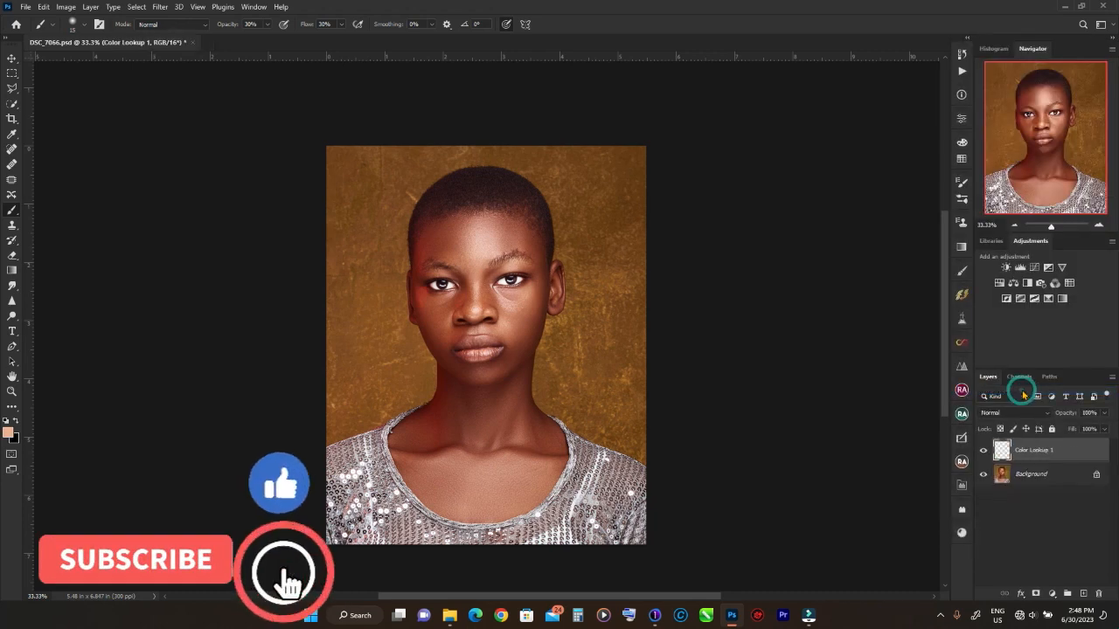
# Compare the merged retouched layer with the original Background portrait
pyautogui.hotkey('ctrl', '+')
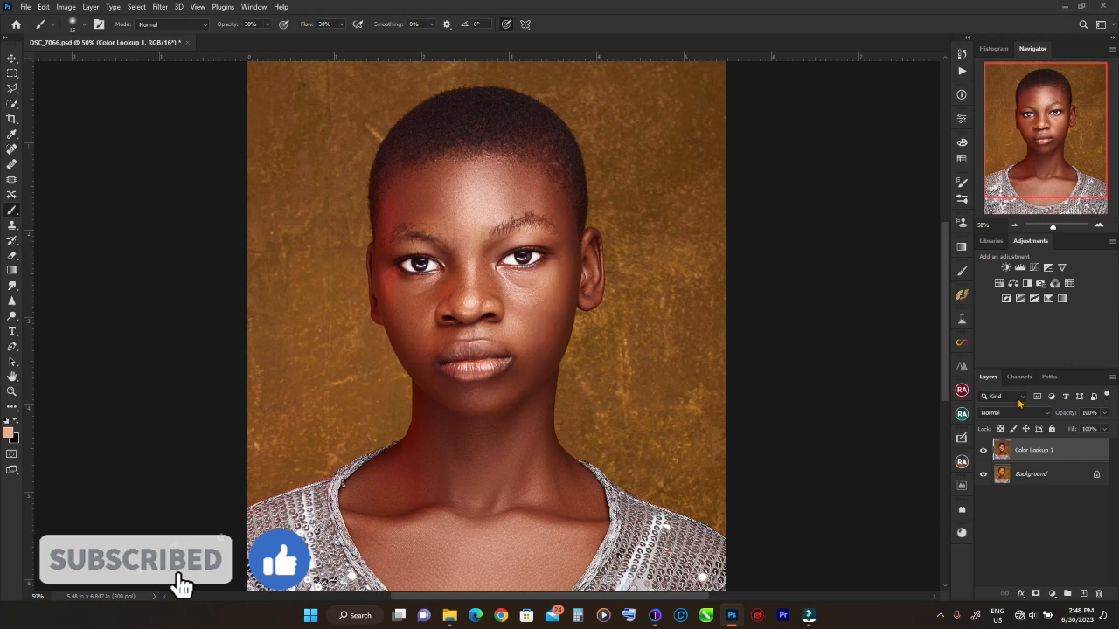
pyautogui.click(984, 450)
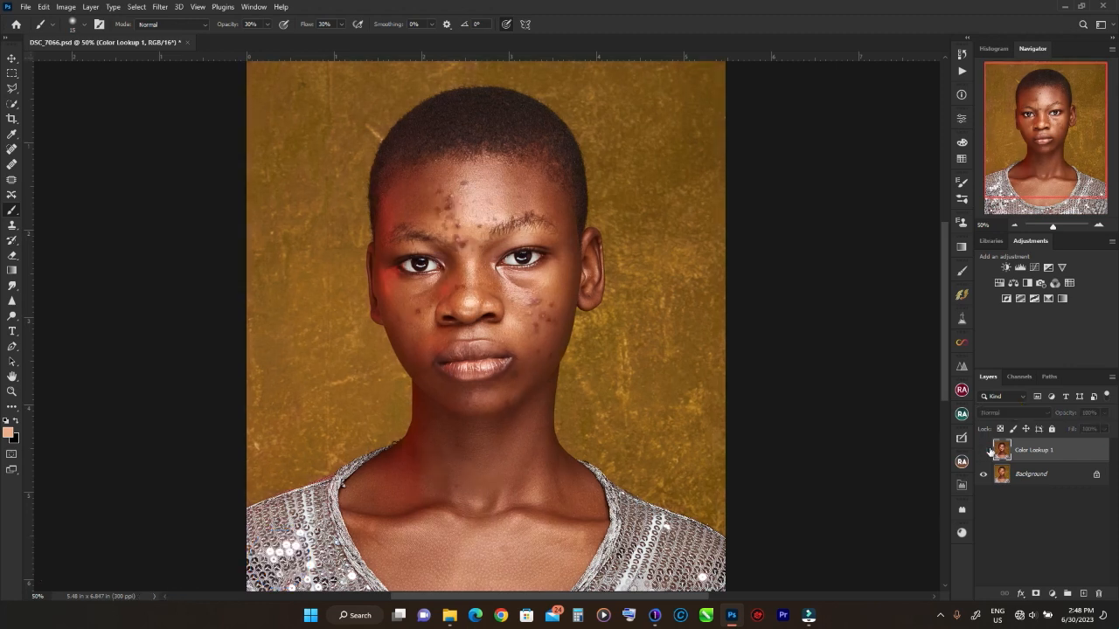
pyautogui.click(983, 450)
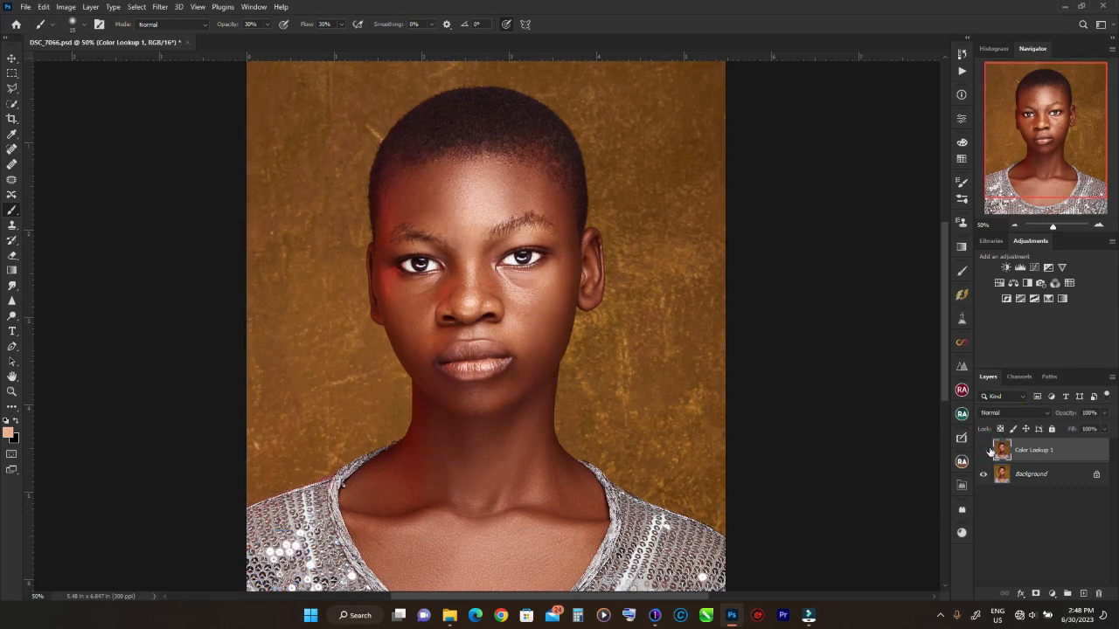
pyautogui.click(983, 450)
pyautogui.click(983, 450)
pyautogui.click(983, 450)
pyautogui.click(983, 450)
pyautogui.click(983, 450)
pyautogui.click(983, 450)
pyautogui.click(984, 450)
pyautogui.click(986, 451)
# Merge the retouched layer with the Background layer
pyautogui.rightClick(1032, 475)
pyautogui.click(1033, 423)
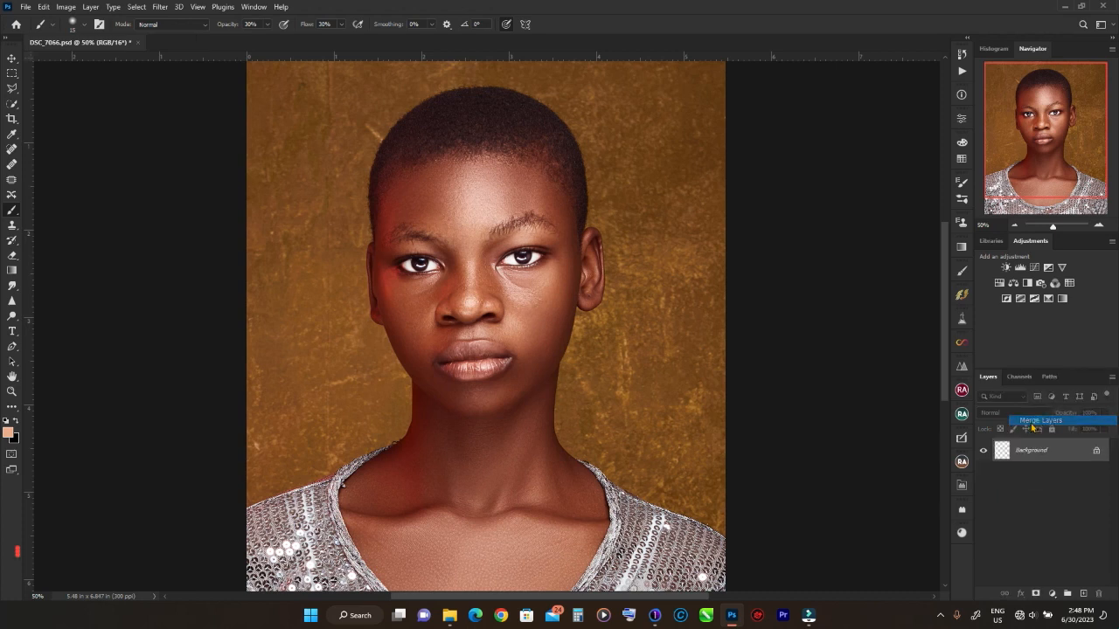
# Export the portrait with Save for Web as a Very High quality JPEG named DSC_7066 in the 2023 folder
pyautogui.click(29, 7)
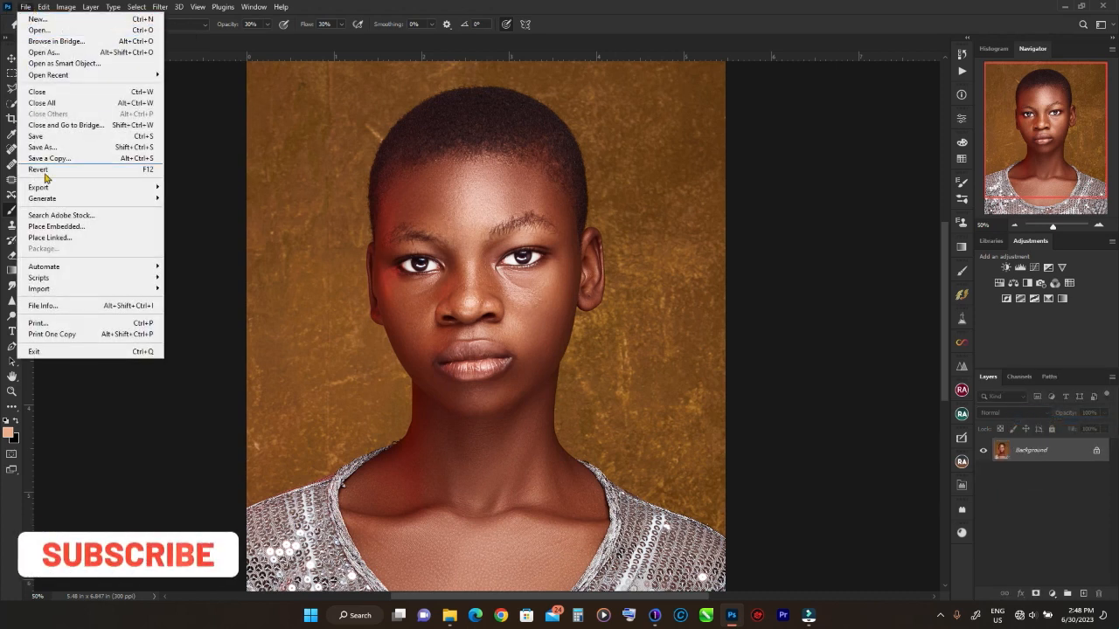
pyautogui.moveTo(154, 187)
pyautogui.click(237, 232)
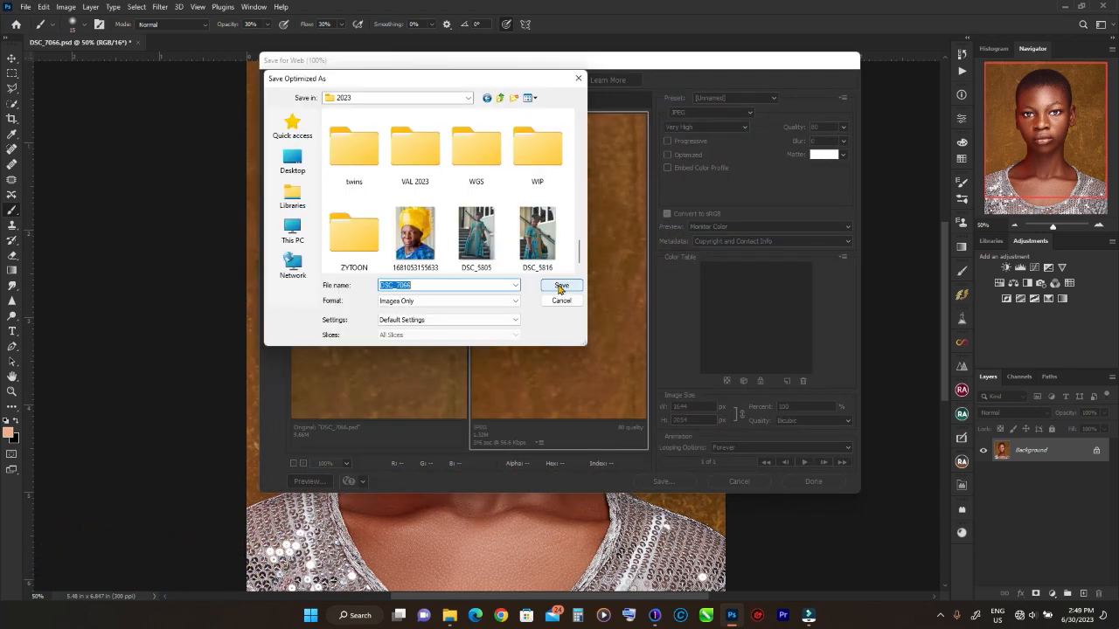
pyautogui.click(560, 287)
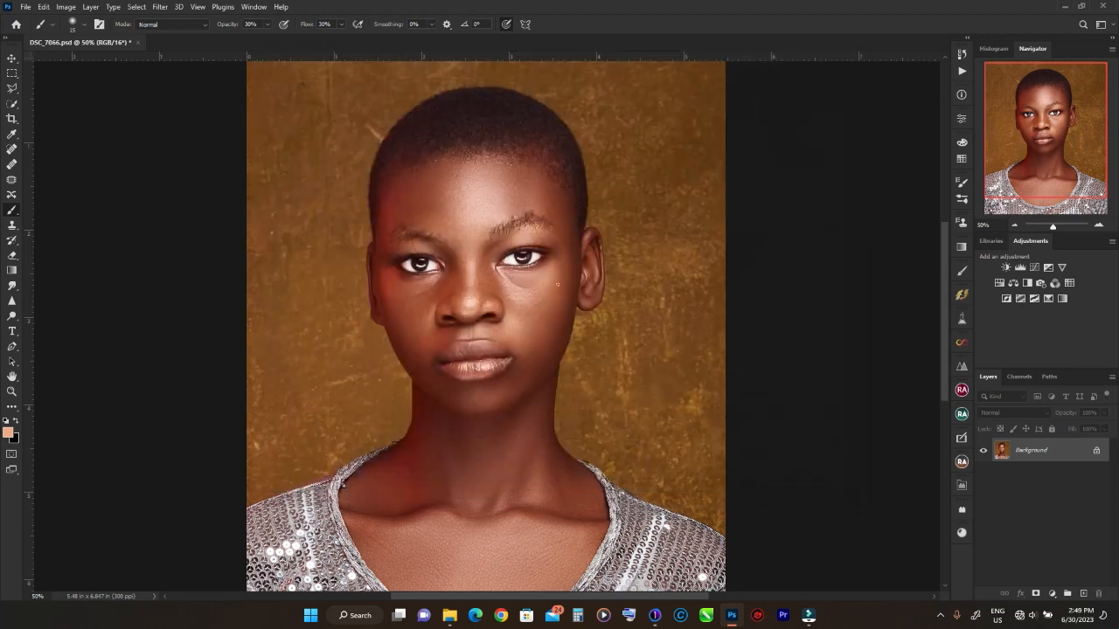